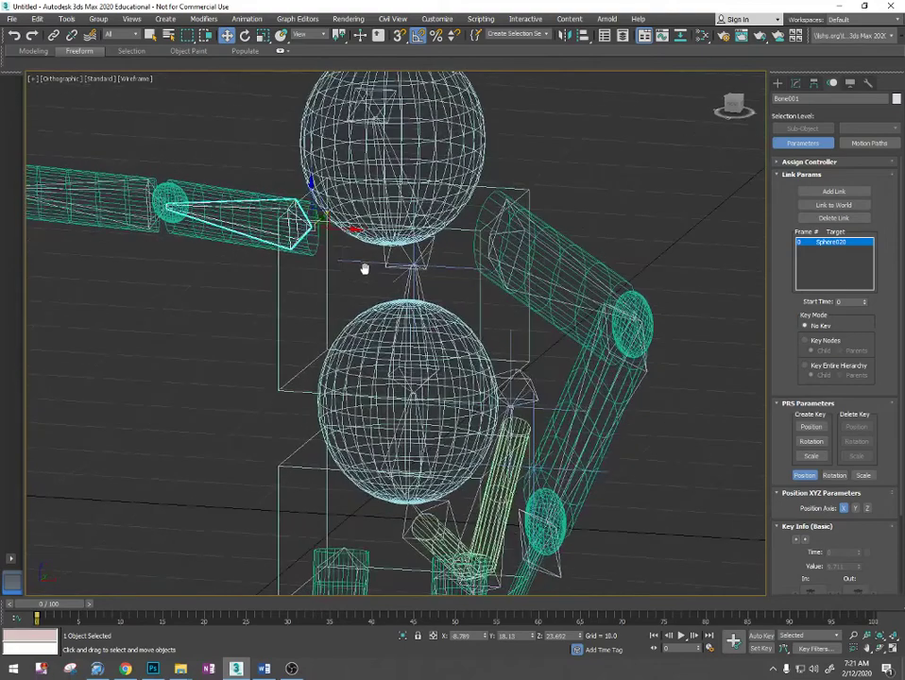
# - Try a Link Constraint from the outstretched arm's upper bone (Bone001) to the lower torso box Box009, and undo it
pyautogui.click(247, 19)
pyautogui.moveTo(342, 83)
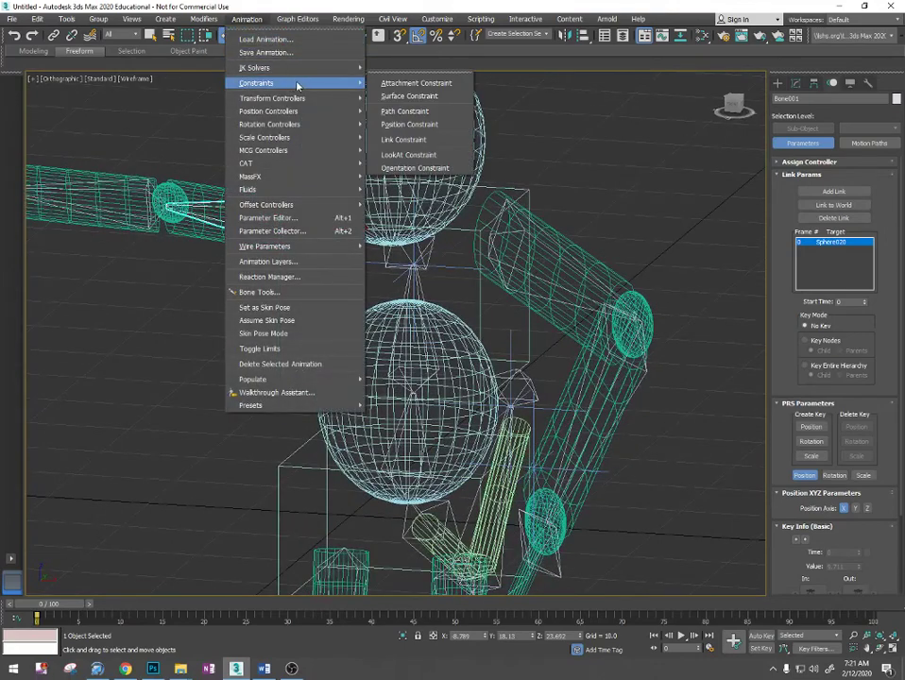
pyautogui.click(434, 141)
pyautogui.scroll(-6, 404, 408)
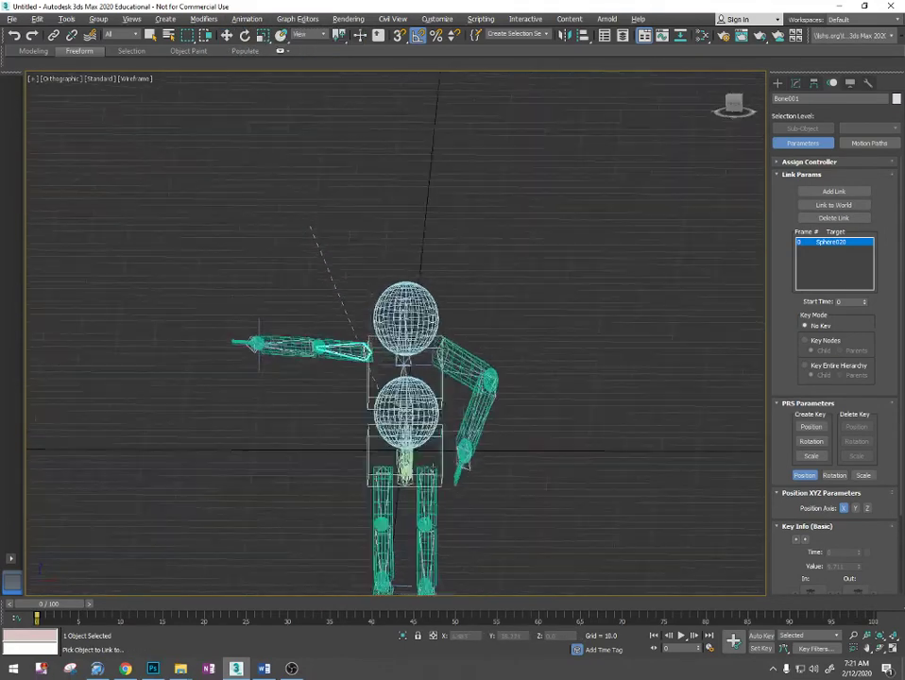
pyautogui.moveTo(397, 459)
pyautogui.keyDown('alt'); pyautogui.mouseDown(button='middle')
pyautogui.moveTo(378, 467)
pyautogui.moveTo(388, 468)
pyautogui.moveTo(384, 454)
pyautogui.mouseUp(button='middle'); pyautogui.keyUp('alt')
pyautogui.scroll(5, 367, 436)
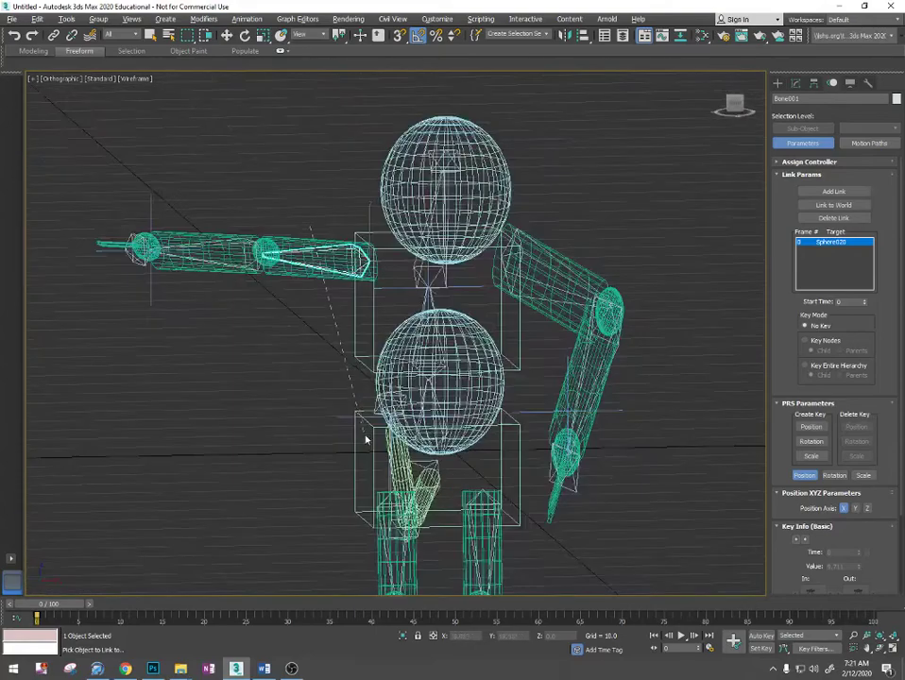
pyautogui.click(358, 442)
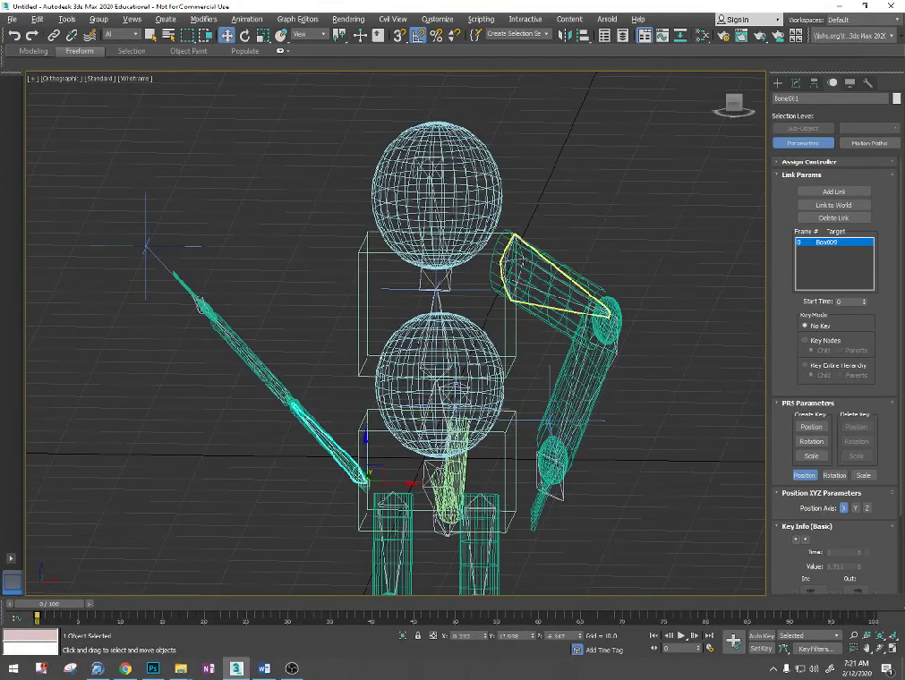
pyautogui.hotkey('ctrl', 'z')
pyautogui.scroll(3, 353, 283)
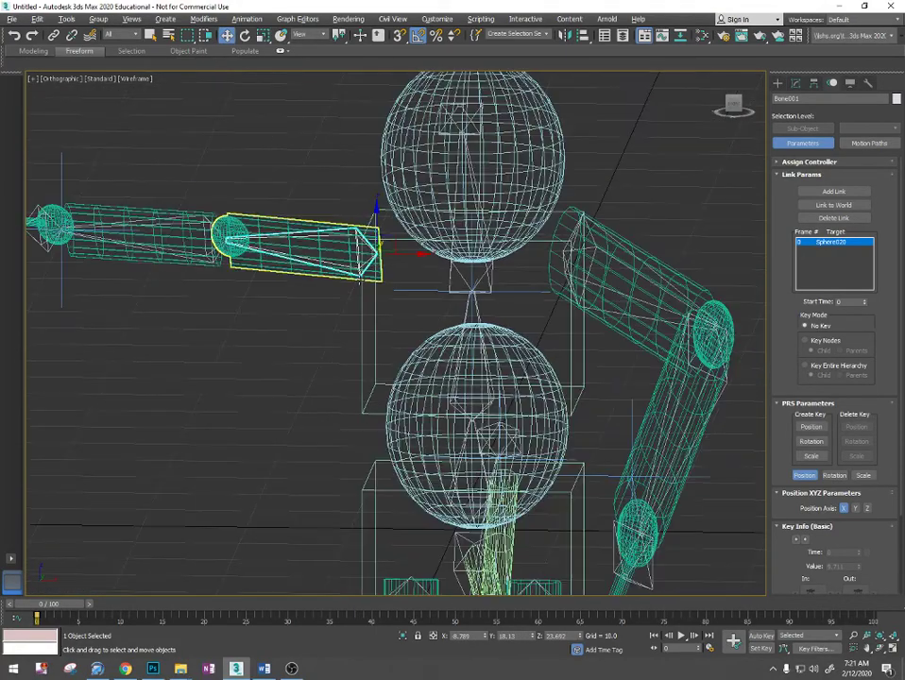
pyautogui.click(247, 18)
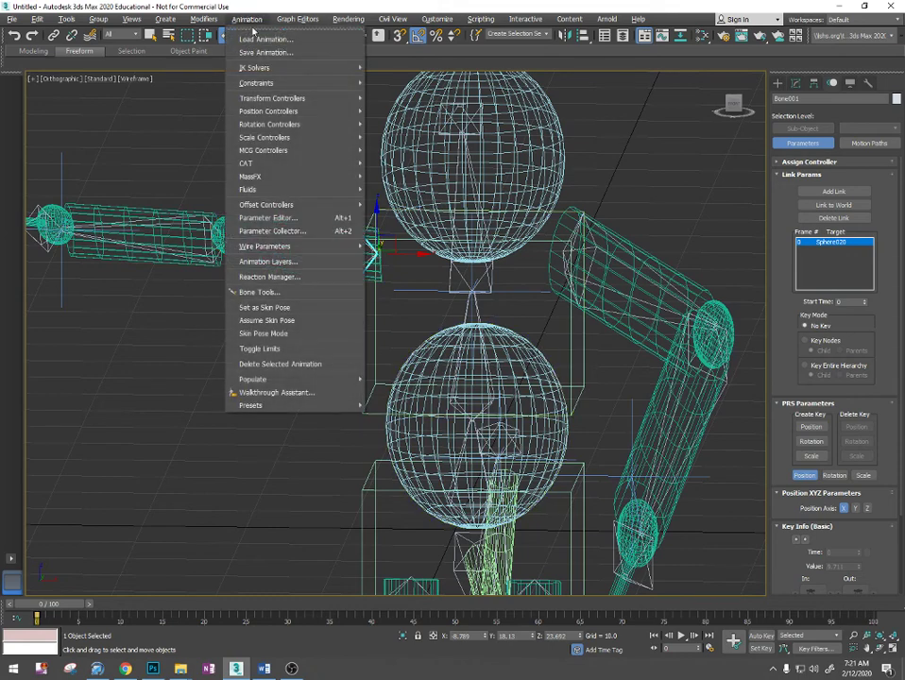
pyautogui.moveTo(286, 87)
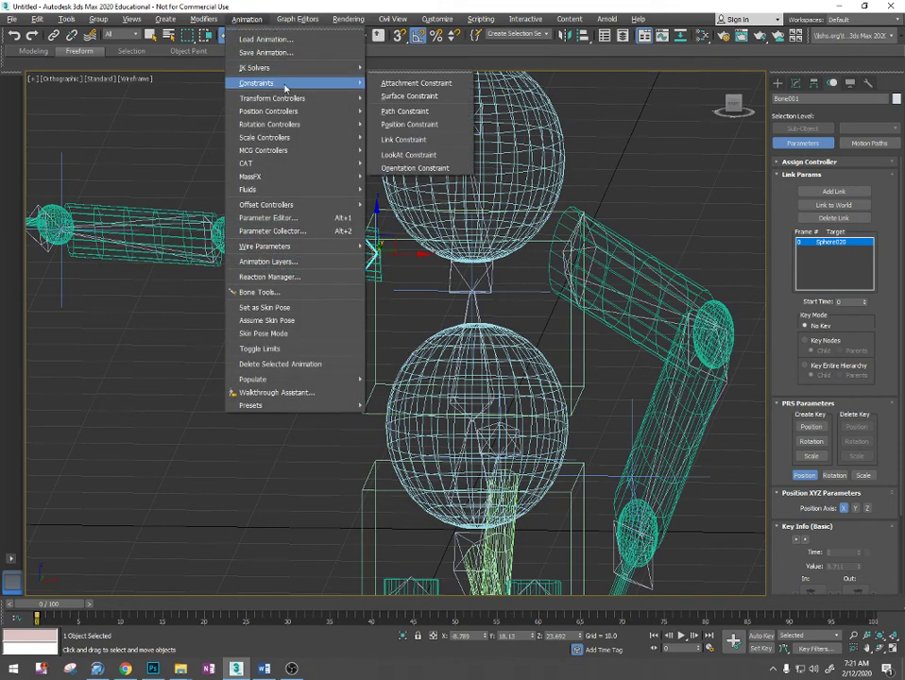
pyautogui.click(403, 139)
pyautogui.moveTo(368, 316)
pyautogui.keyDown('alt'); pyautogui.mouseDown(button='middle')
pyautogui.moveTo(330, 341)
pyautogui.moveTo(368, 306)
pyautogui.mouseUp(button='middle'); pyautogui.keyUp('alt')
# - Link-constrain the bent arm's upper bone (Bone004) to the body sphere Sphere020
pyautogui.scroll(4, 594, 241)
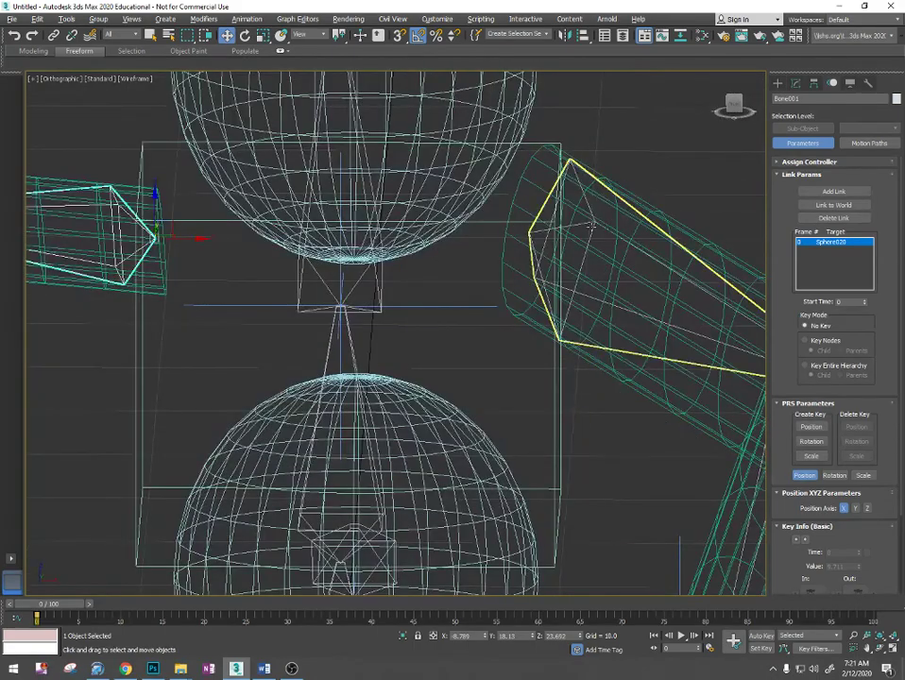
pyautogui.click(602, 284)
pyautogui.scroll(-3, 431, 272)
pyautogui.click(246, 19)
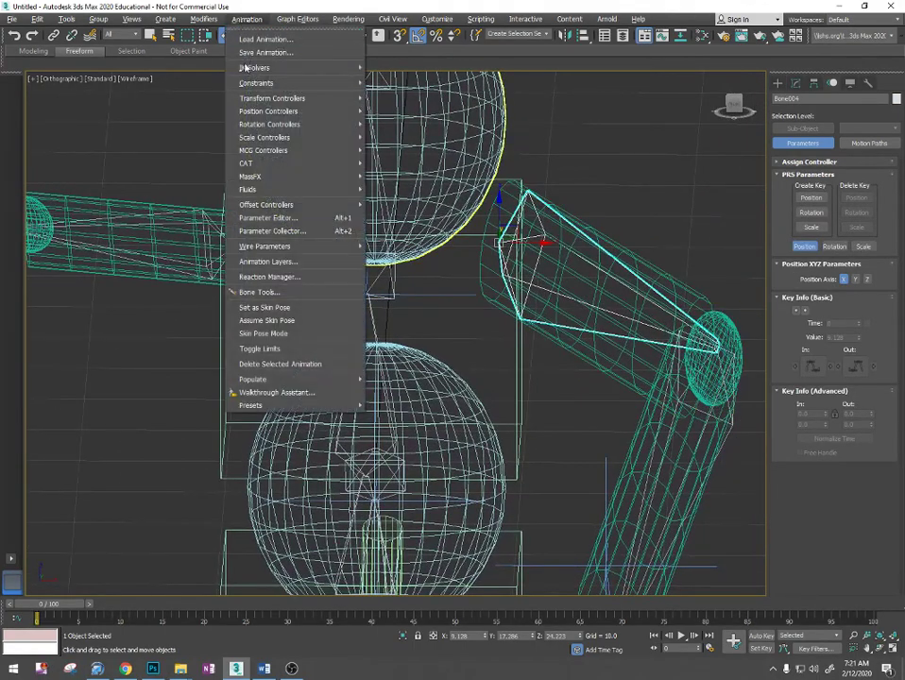
pyautogui.moveTo(203, 82)
pyautogui.click(312, 132)
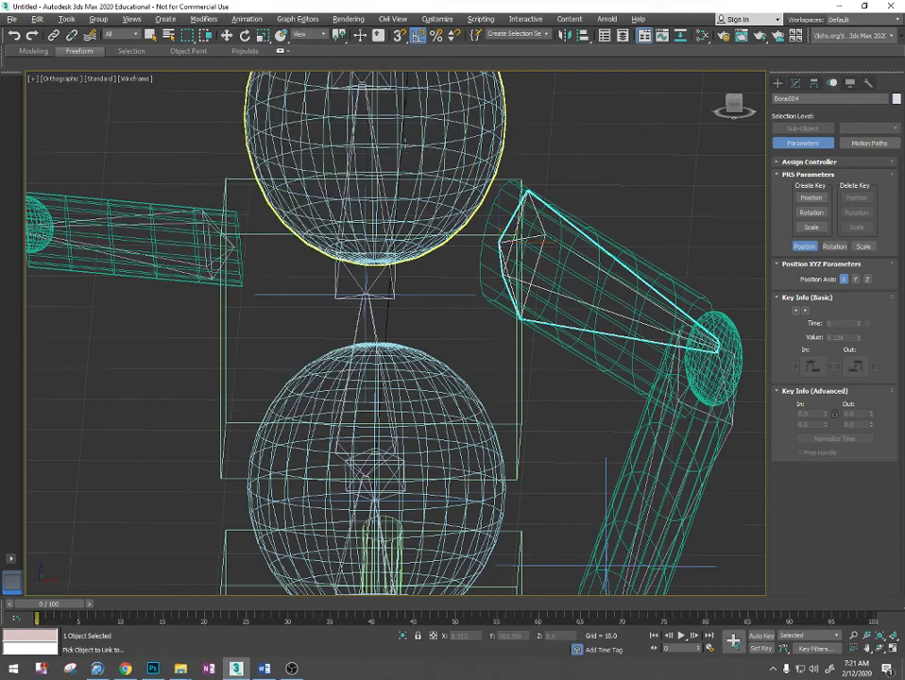
pyautogui.click(457, 382)
# - Link-constrain the tail's root bone (Bone015) to the body sphere Sphere020
pyautogui.scroll(-3, 456, 383)
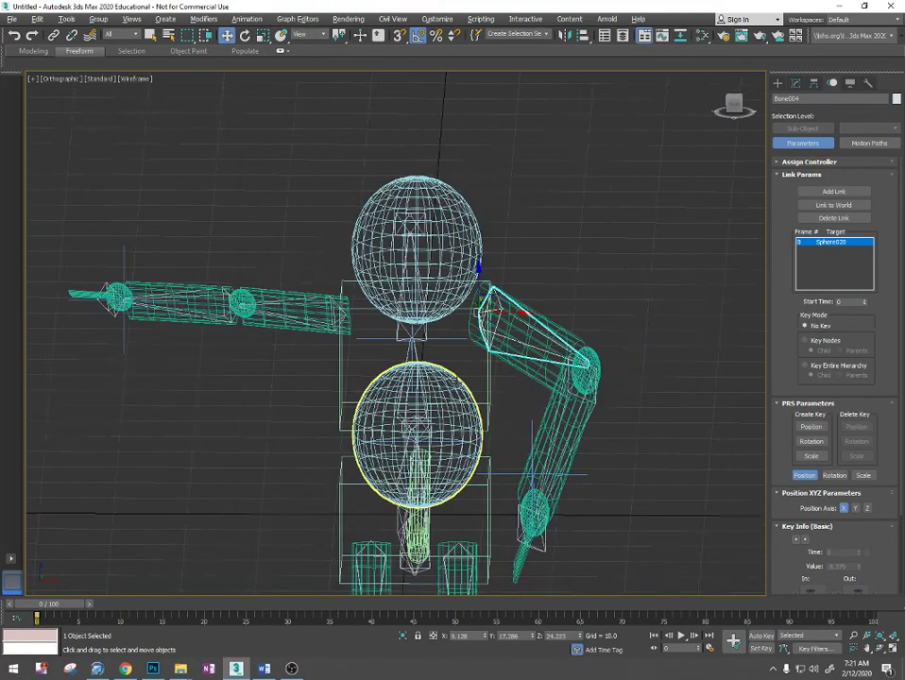
pyautogui.keyDown('alt'); pyautogui.moveTo(457, 384); pyautogui.dragTo(401, 308, button='middle'); pyautogui.keyUp('alt')
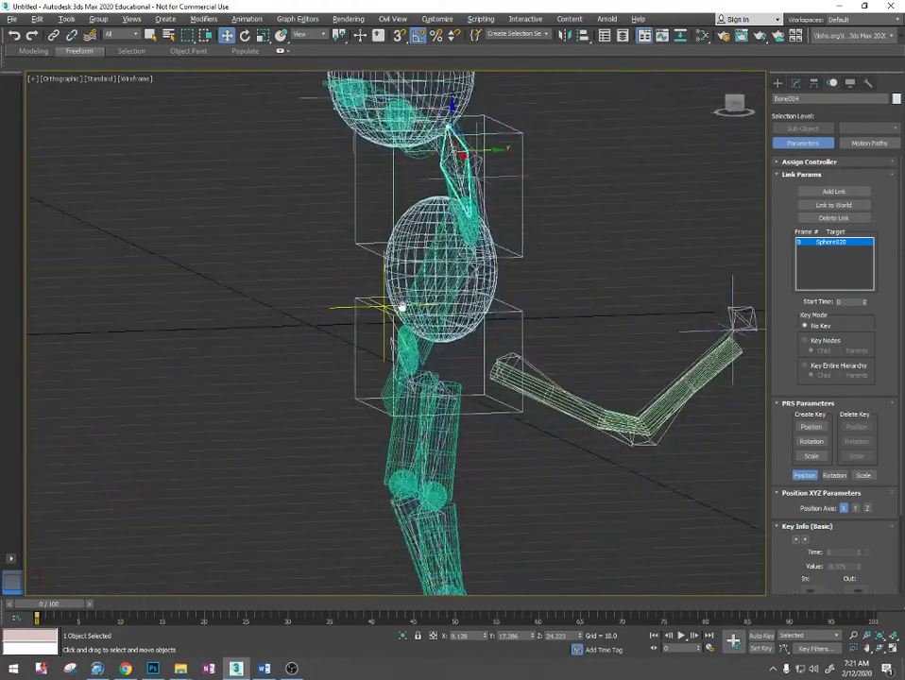
pyautogui.keyDown('alt'); pyautogui.moveTo(491, 366); pyautogui.dragTo(603, 318, button='middle'); pyautogui.keyUp('alt')
pyautogui.scroll(4, 453, 361)
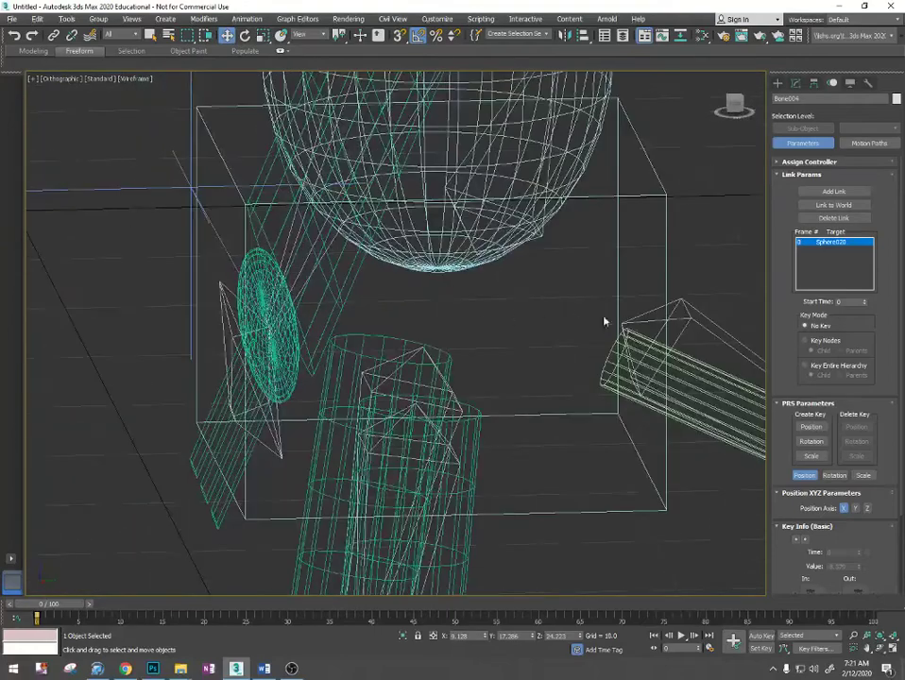
pyautogui.click(682, 319)
pyautogui.scroll(-2, 682, 319)
pyautogui.moveTo(682, 319); pyautogui.dragTo(470, 301, button='middle')
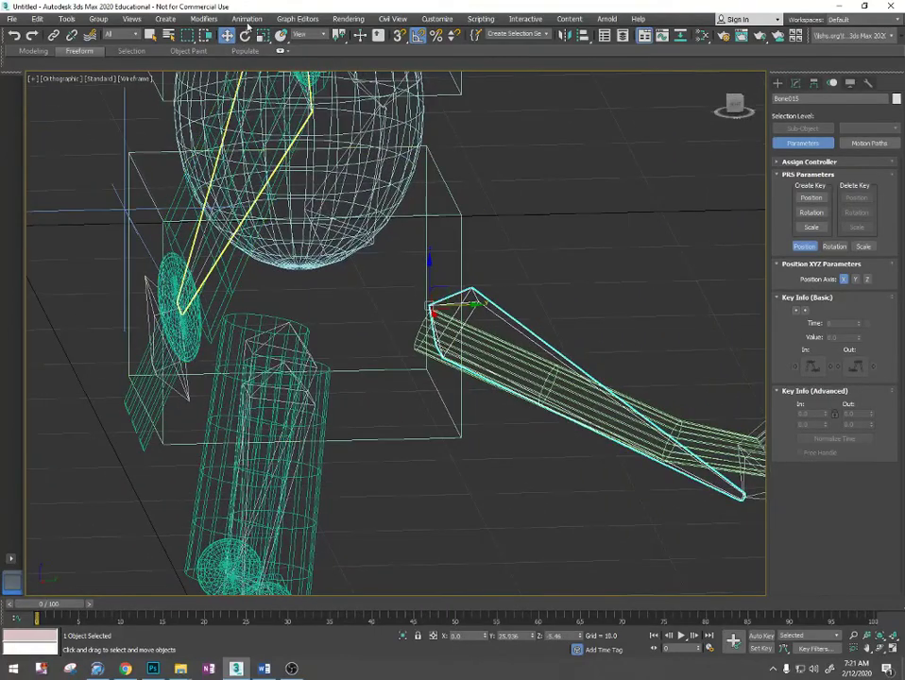
pyautogui.click(247, 19)
pyautogui.moveTo(256, 84)
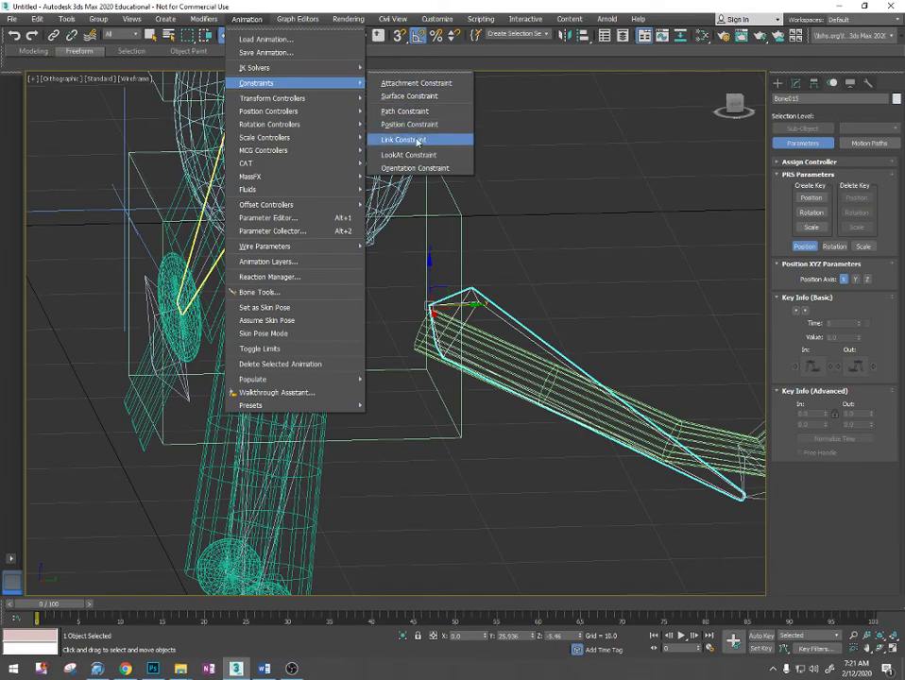
pyautogui.click(406, 137)
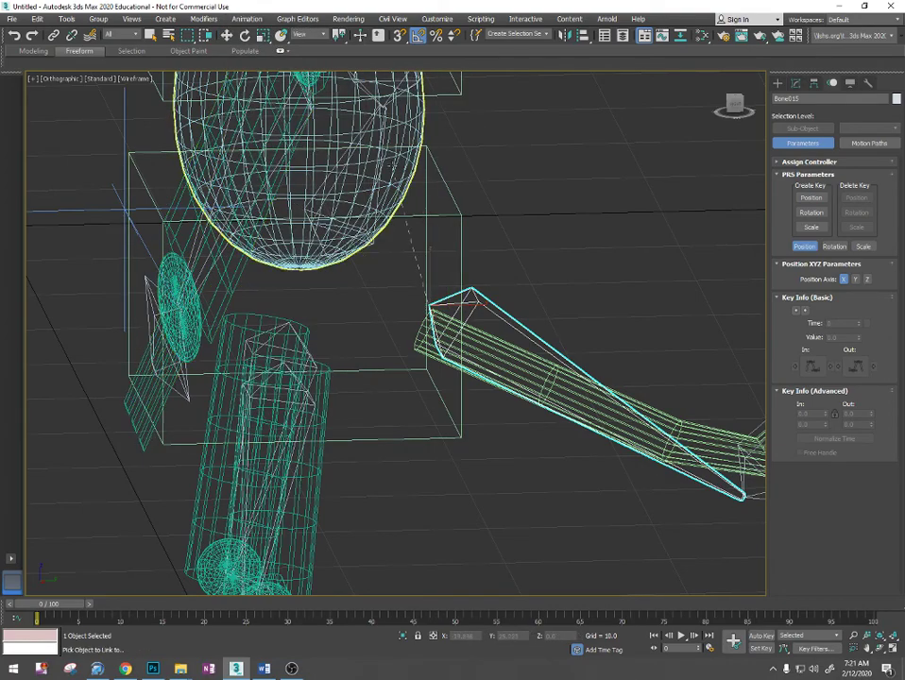
pyautogui.keyDown('alt'); pyautogui.moveTo(361, 156); pyautogui.dragTo(456, 147, button='middle'); pyautogui.keyUp('alt')
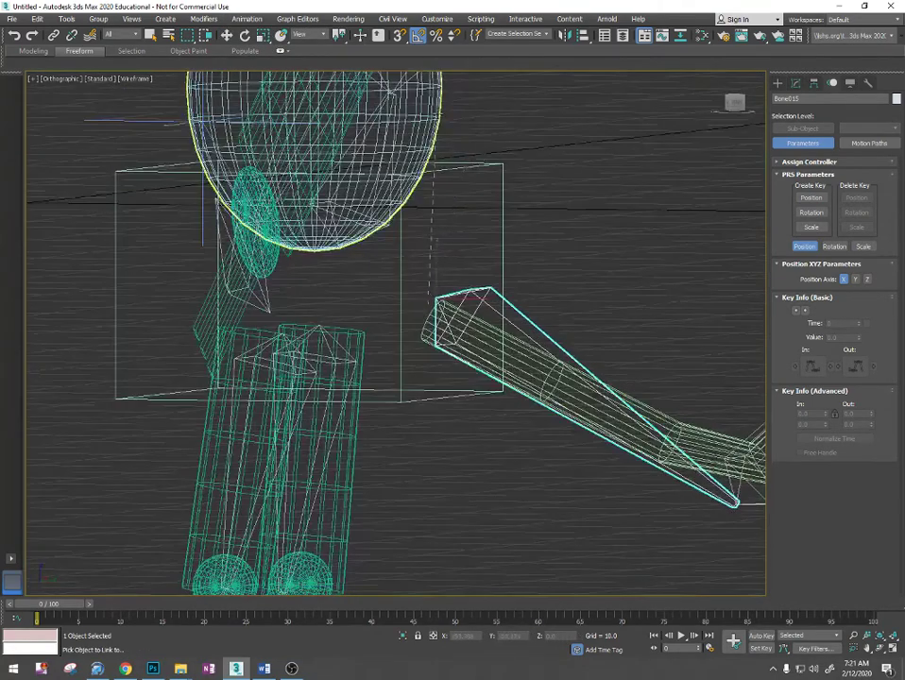
pyautogui.click(437, 108)
# - Link-constrain the thigh bone Bone007, on the outstretched arm's side, to the body sphere Sphere020
pyautogui.scroll(-2, 538, 294)
pyautogui.keyDown('alt'); pyautogui.moveTo(513, 313); pyautogui.dragTo(454, 337, button='middle'); pyautogui.keyUp('alt')
pyautogui.scroll(5, 425, 329)
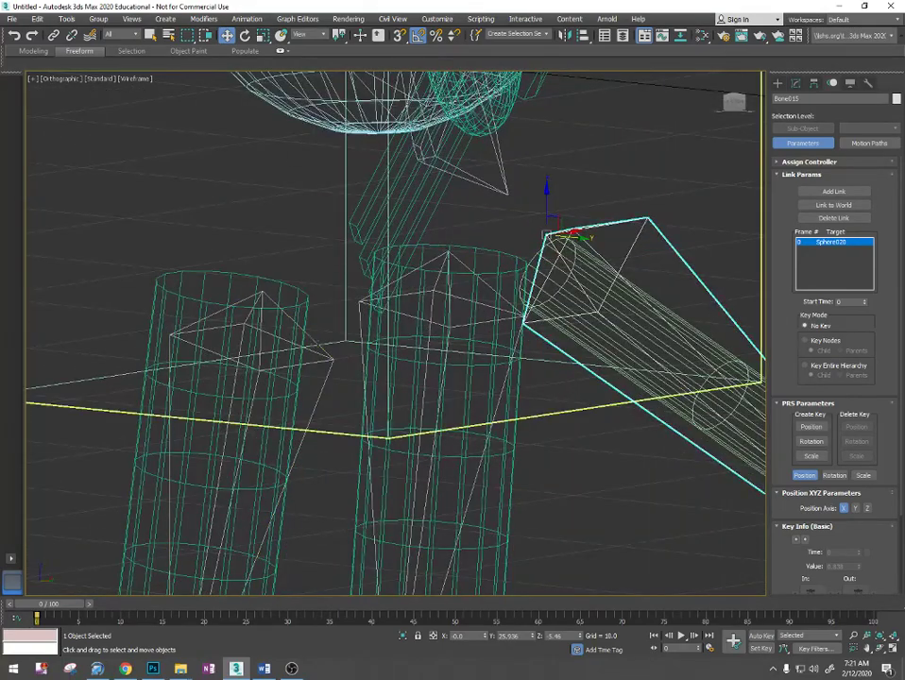
pyautogui.click(330, 358)
pyautogui.scroll(-3, 335, 331)
pyautogui.scroll(2, 340, 336)
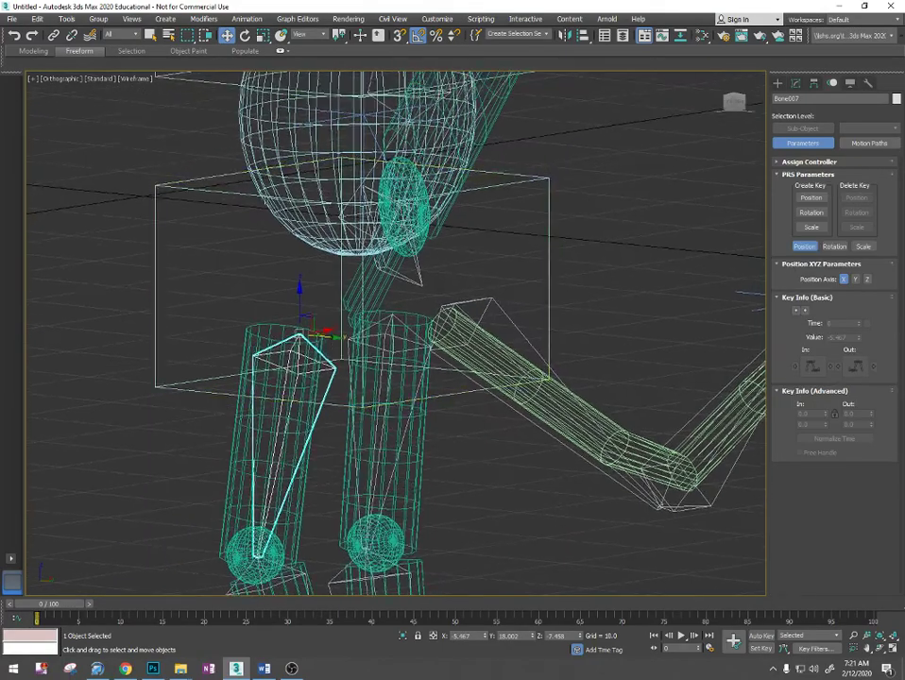
pyautogui.click(247, 18)
pyautogui.moveTo(264, 82)
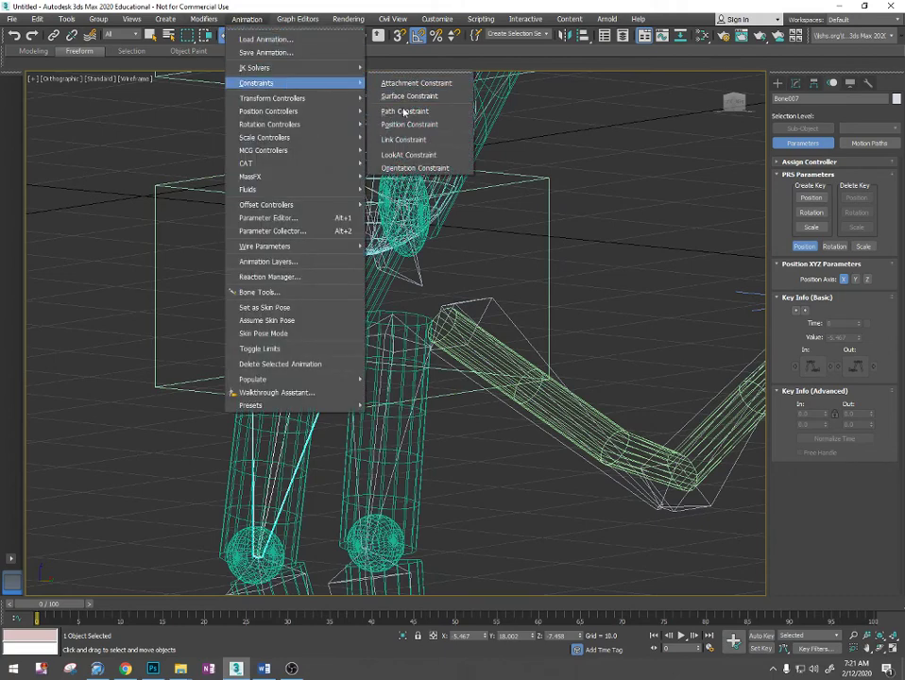
pyautogui.click(412, 141)
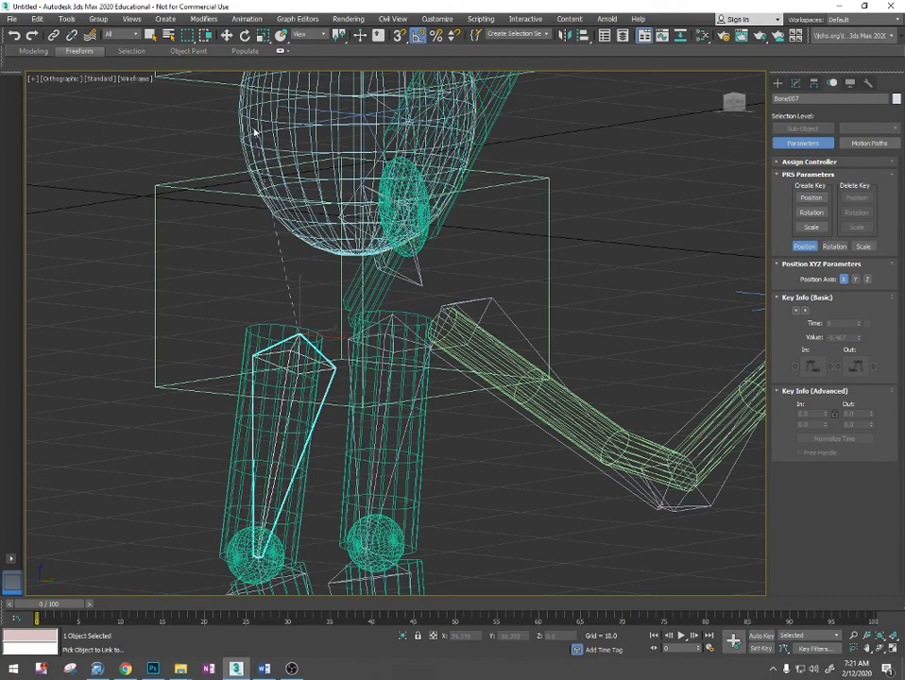
pyautogui.click(238, 230)
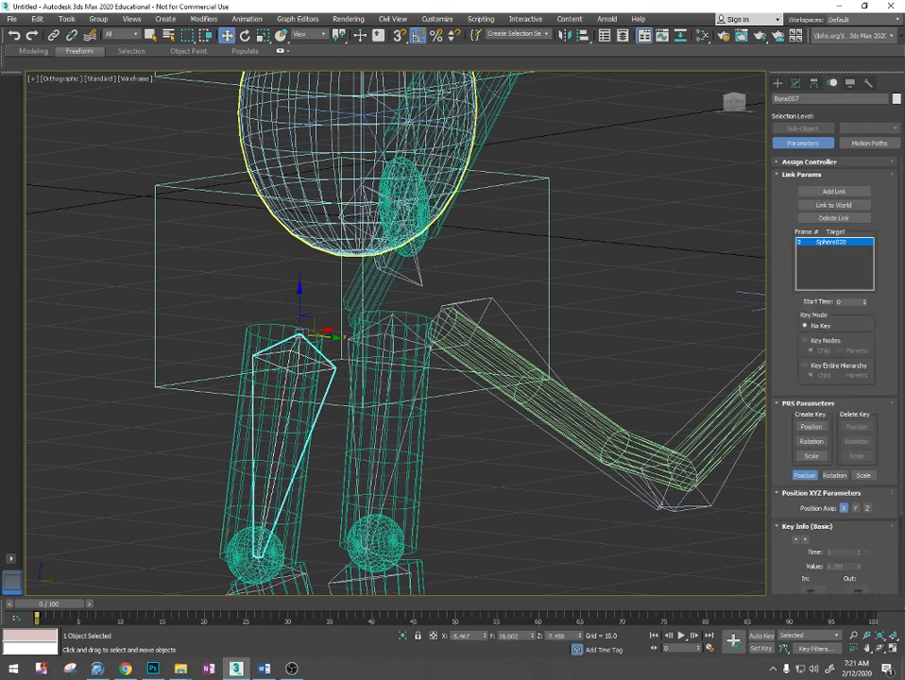
# - Link-constrain the other leg's thigh bone (Bone011) to the body sphere Sphere020
pyautogui.click(402, 322)
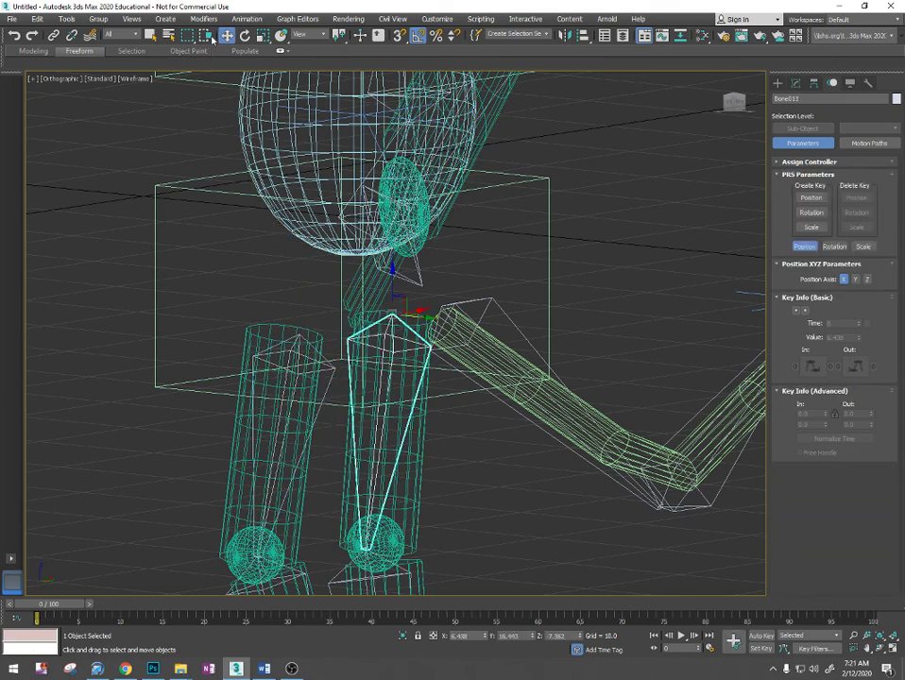
pyautogui.click(230, 20)
pyautogui.moveTo(260, 83)
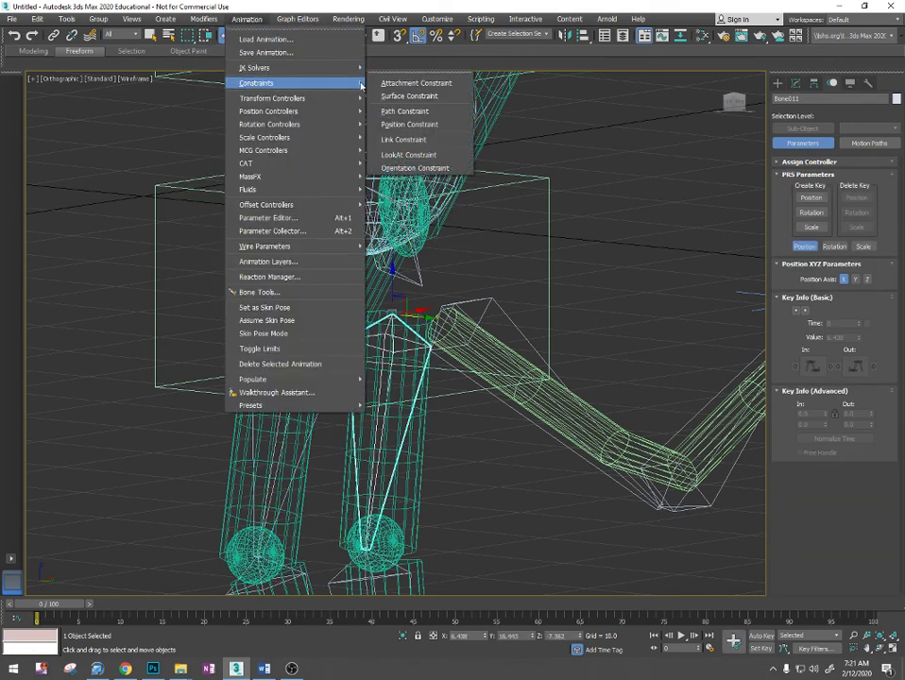
pyautogui.click(398, 137)
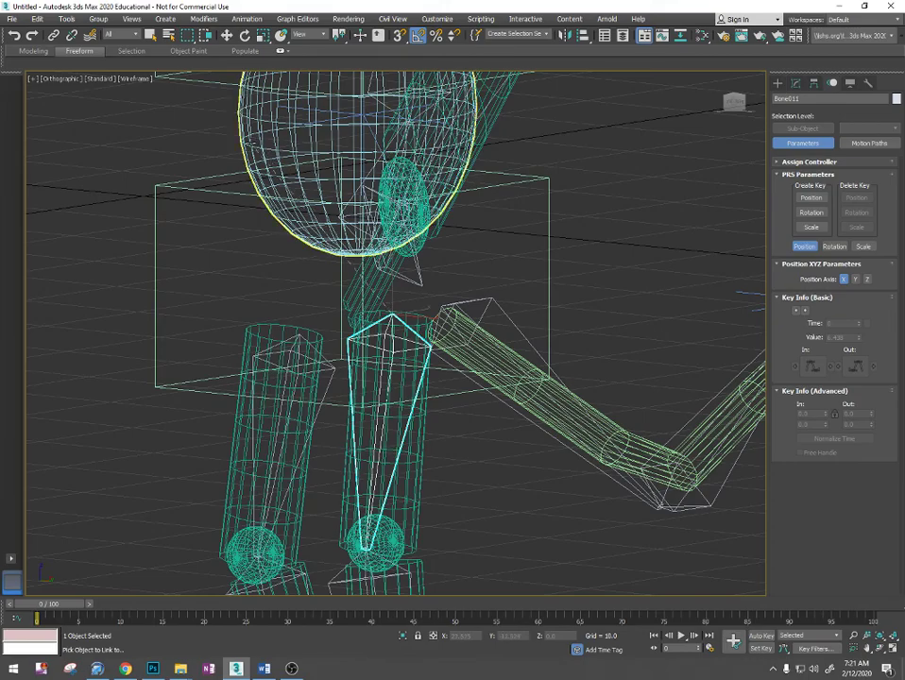
pyautogui.click(249, 141)
pyautogui.scroll(-5, 296, 197)
pyautogui.keyDown('alt'); pyautogui.moveTo(283, 206); pyautogui.dragTo(238, 234, button='middle'); pyautogui.keyUp('alt')
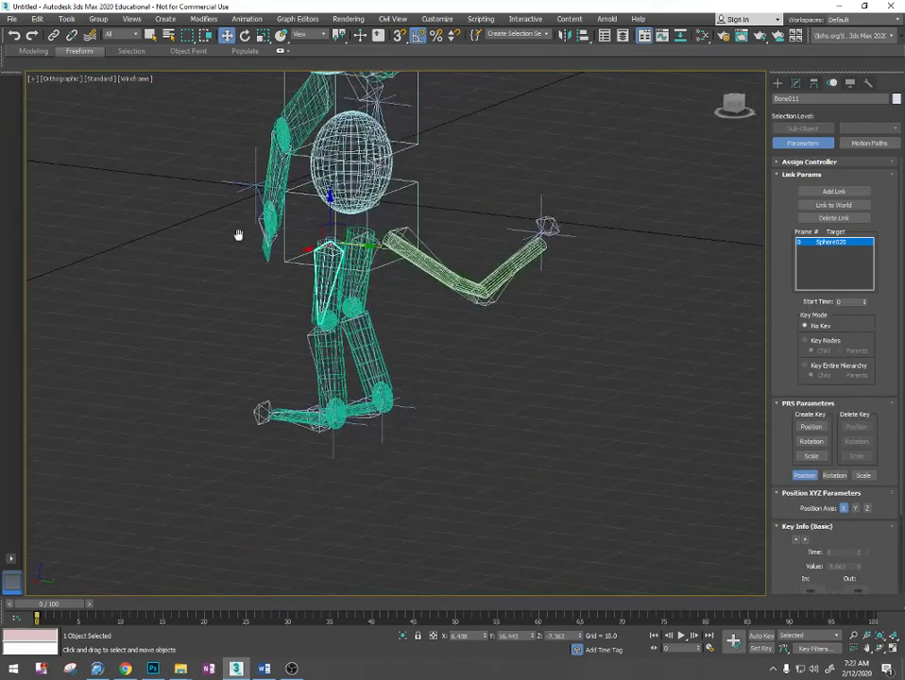
pyautogui.scroll(5, 348, 230)
pyautogui.click(351, 168)
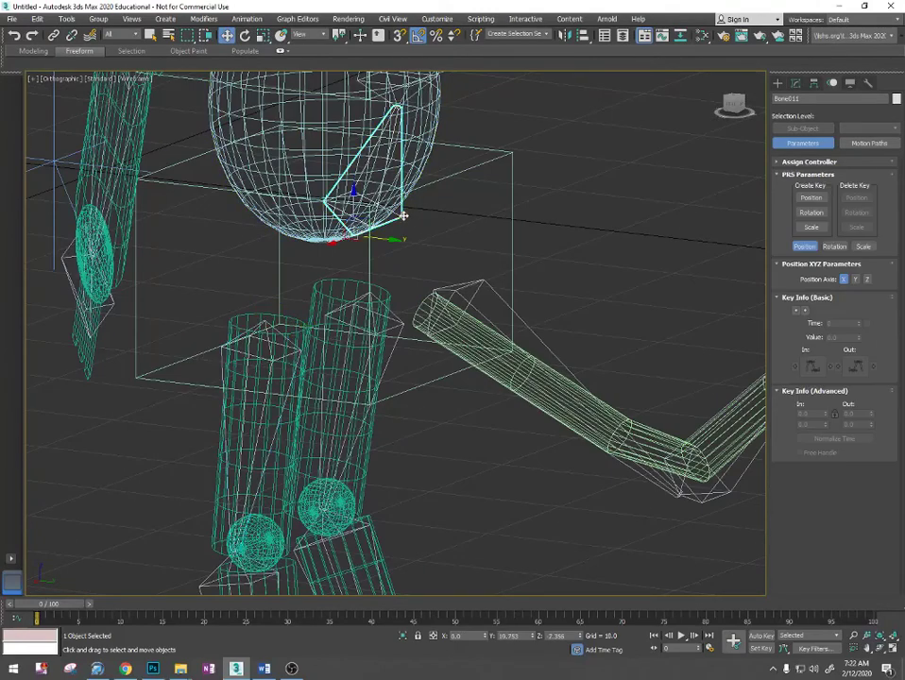
pyautogui.click(246, 19)
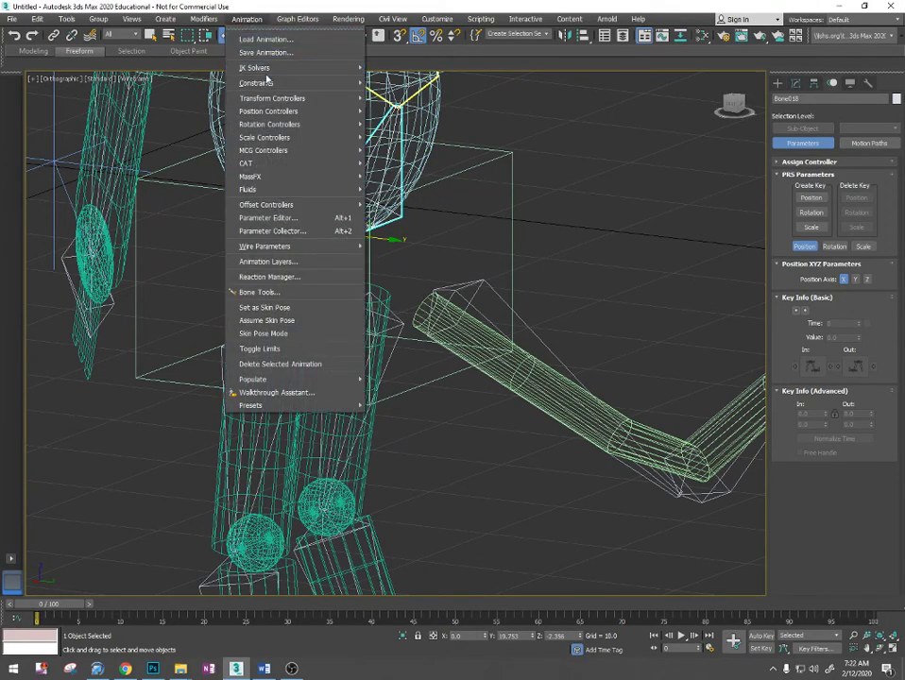
pyautogui.moveTo(269, 83)
pyautogui.click(402, 140)
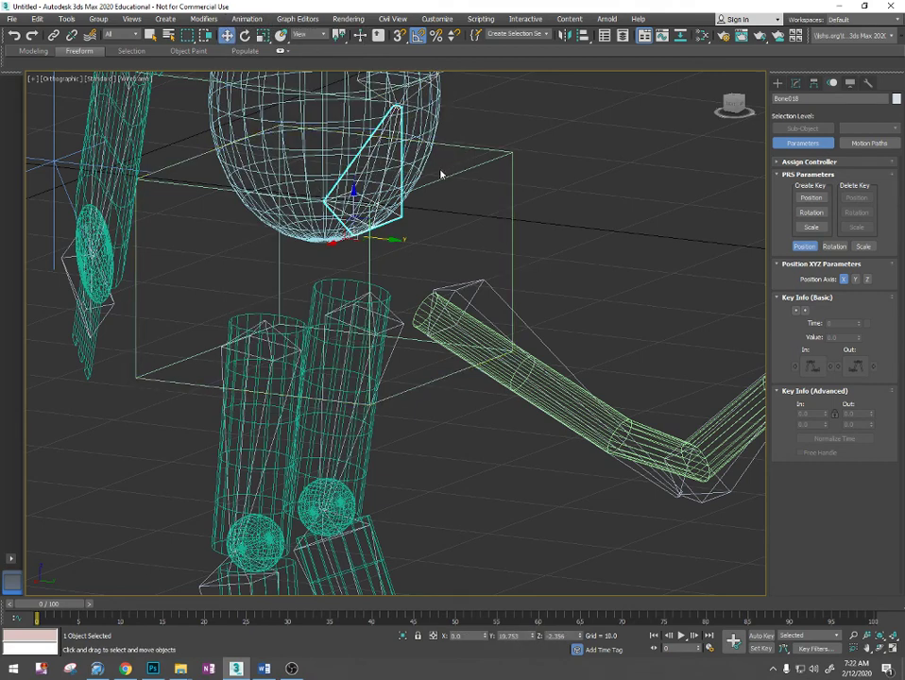
pyautogui.click(268, 155)
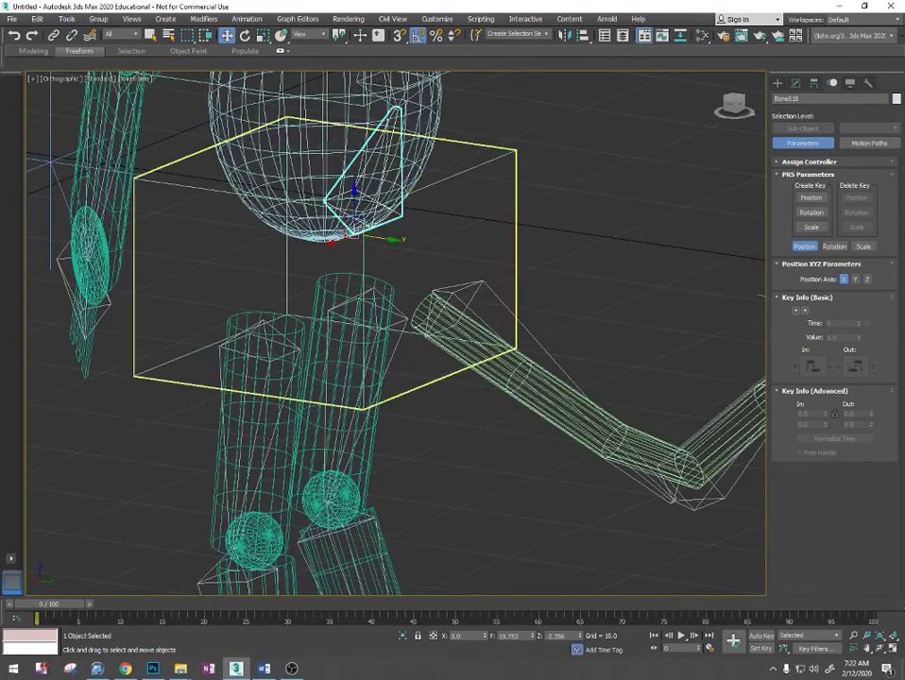
pyautogui.click(230, 110)
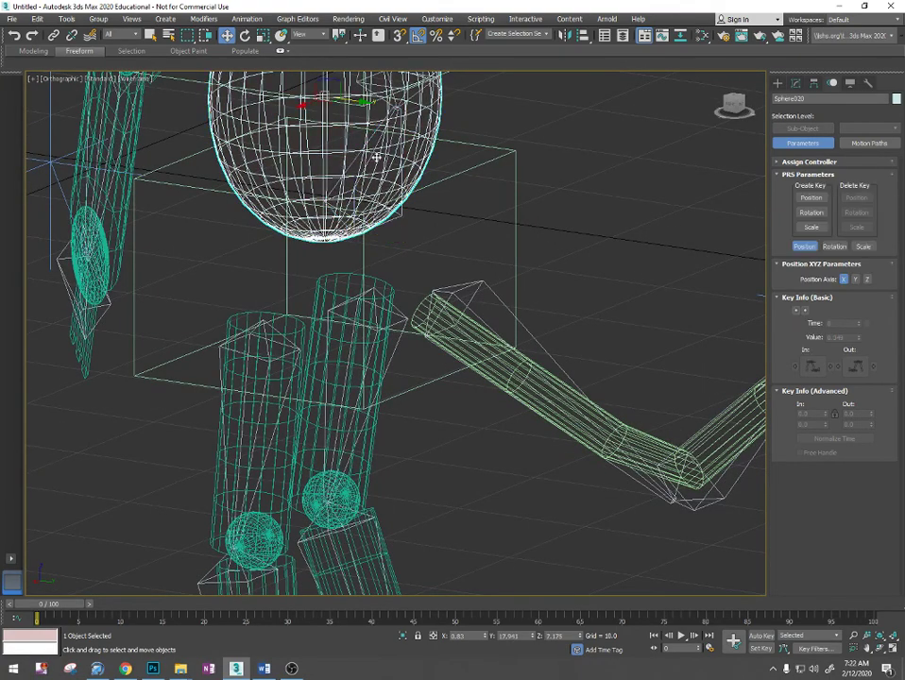
# - Try moving the lowest spine bone (Bone018) inside the body sphere to test the rig, and undo the move
pyautogui.scroll(-3, 418, 198)
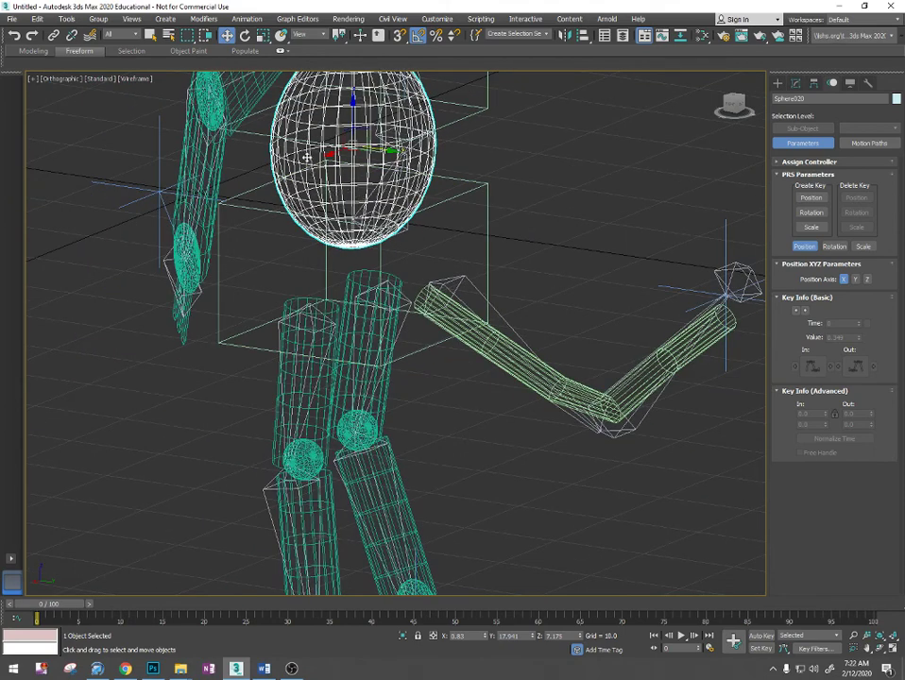
pyautogui.click(407, 230)
pyautogui.scroll(-5, 408, 229)
pyautogui.keyDown('alt'); pyautogui.moveTo(405, 239); pyautogui.dragTo(434, 235, button='middle'); pyautogui.keyUp('alt')
pyautogui.moveTo(434, 235); pyautogui.dragTo(140, 175)
pyautogui.hotkey('ctrl', 'z')
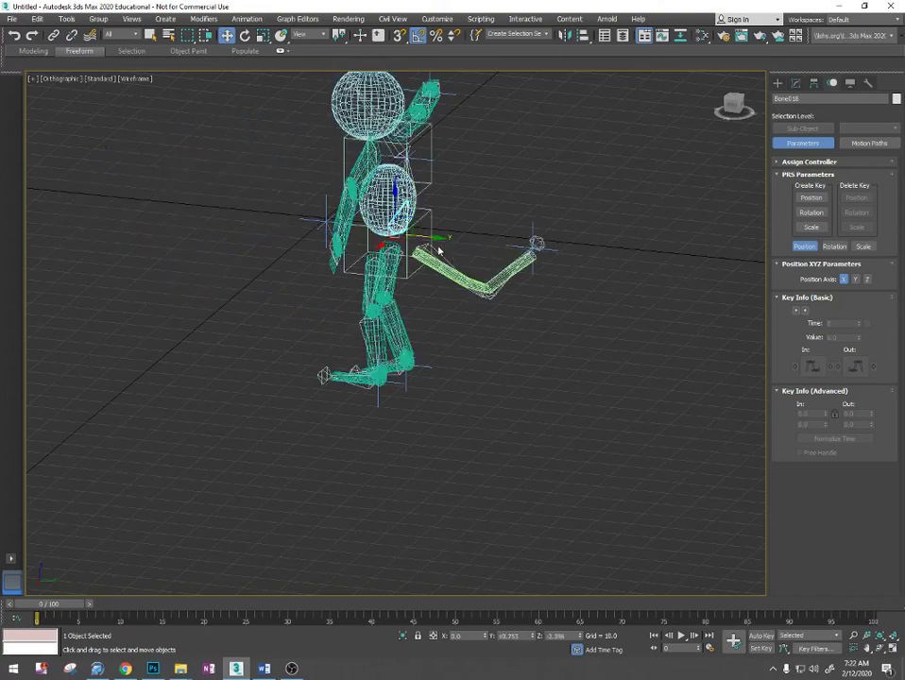
pyautogui.scroll(8, 438, 250)
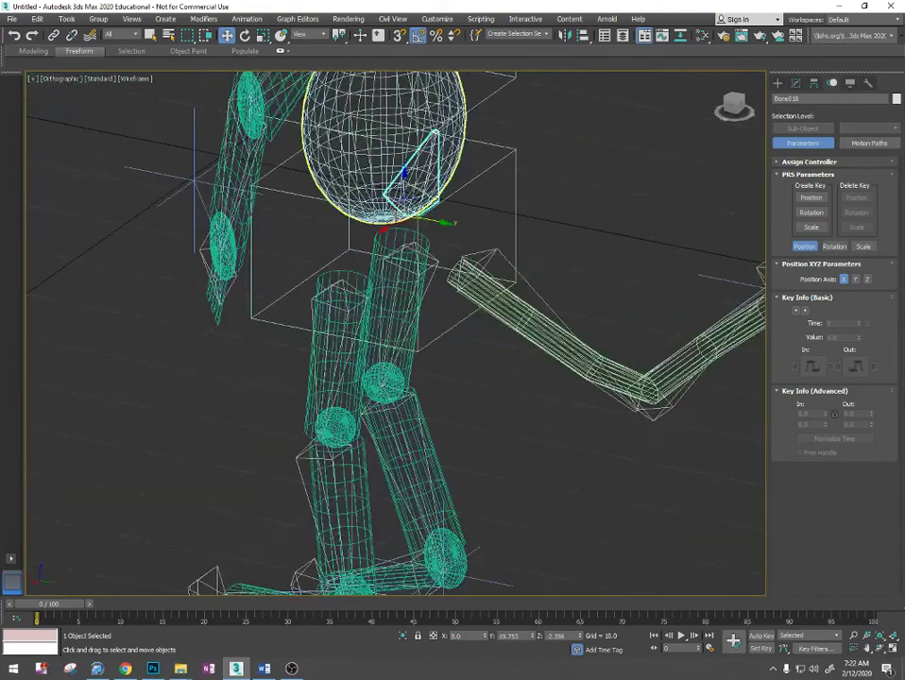
pyautogui.scroll(-6, 350, 165)
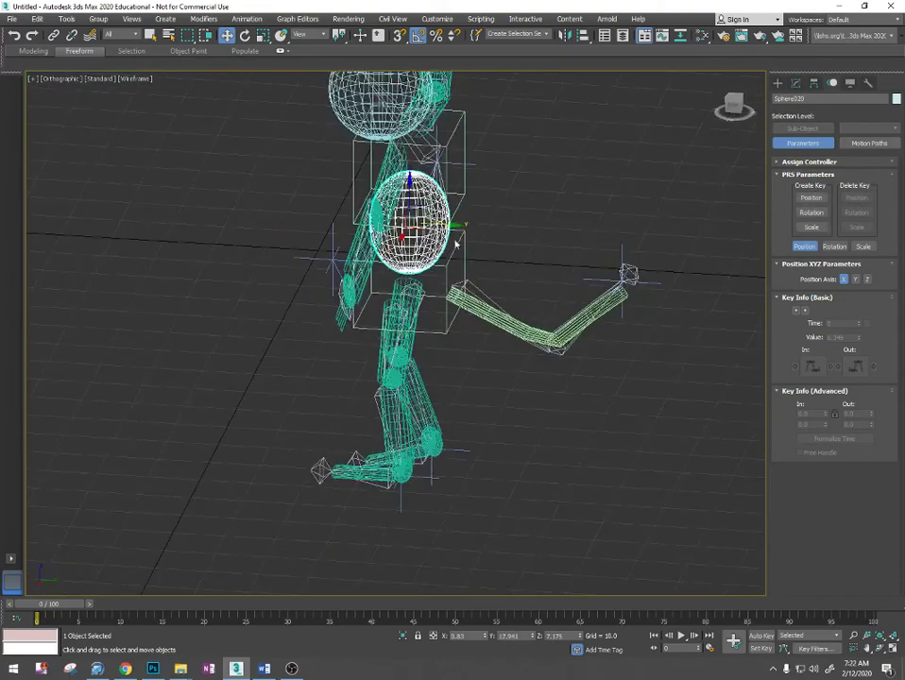
# - Try moving the body sphere Sphere020 to test how the limbs follow, and undo the move
pyautogui.moveTo(436, 225); pyautogui.dragTo(280, 214)
pyautogui.hotkey('ctrl', 'z')
pyautogui.moveTo(459, 221)
pyautogui.keyDown('alt'); pyautogui.mouseDown(button='middle')
pyautogui.moveTo(427, 220)
pyautogui.moveTo(436, 227)
pyautogui.moveTo(422, 260)
pyautogui.moveTo(440, 317)
pyautogui.moveTo(475, 308)
pyautogui.moveTo(426, 301)
pyautogui.moveTo(465, 309)
pyautogui.moveTo(442, 312)
pyautogui.moveTo(466, 289)
pyautogui.moveTo(401, 283)
pyautogui.moveTo(428, 284)
pyautogui.moveTo(451, 308)
pyautogui.moveTo(479, 299)
pyautogui.moveTo(591, 303)
pyautogui.moveTo(481, 313)
pyautogui.moveTo(500, 335)
pyautogui.mouseUp(button='middle'); pyautogui.keyUp('alt')
pyautogui.scroll(6, 436, 227)
pyautogui.press('F3')
pyautogui.scroll(-1, 499, 331)
pyautogui.press('F3')
# - Add an IK Limb Solver from the lowest spine bone (Bone018) to the bone above it (Bone019)
pyautogui.scroll(4, 461, 315)
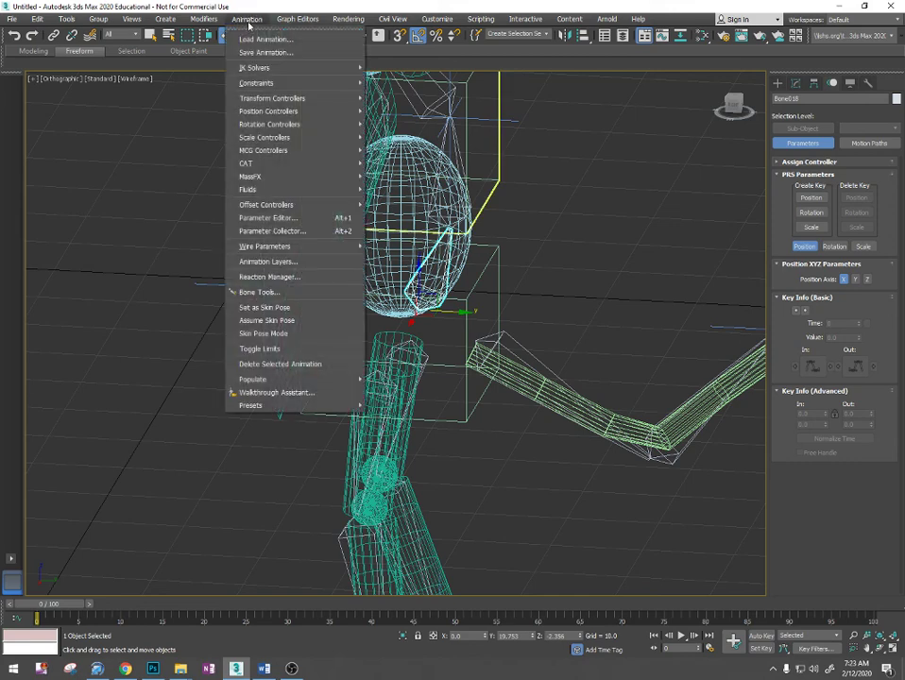
pyautogui.moveTo(273, 83)
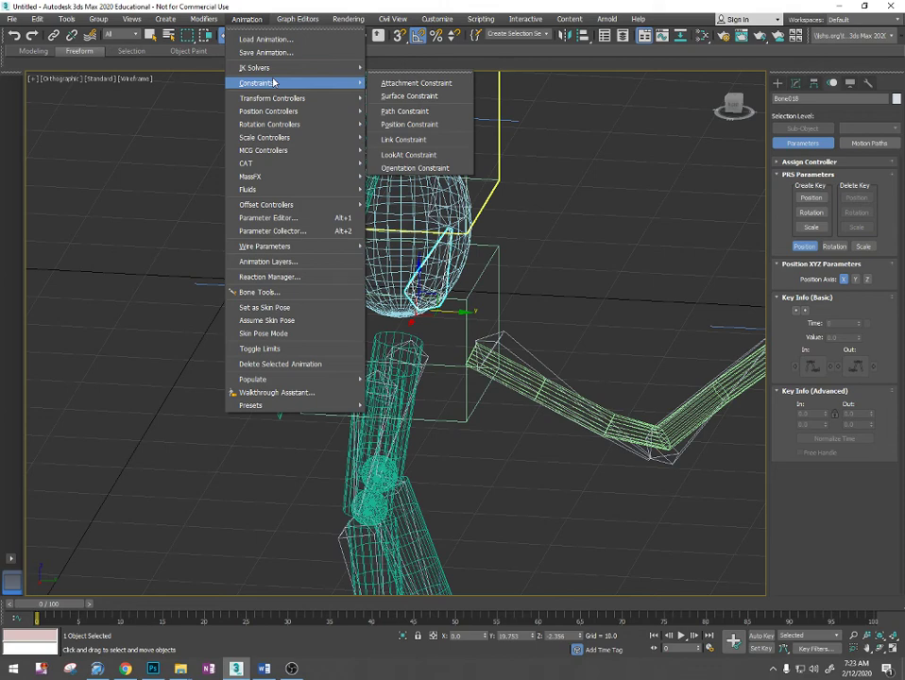
pyautogui.moveTo(248, 67)
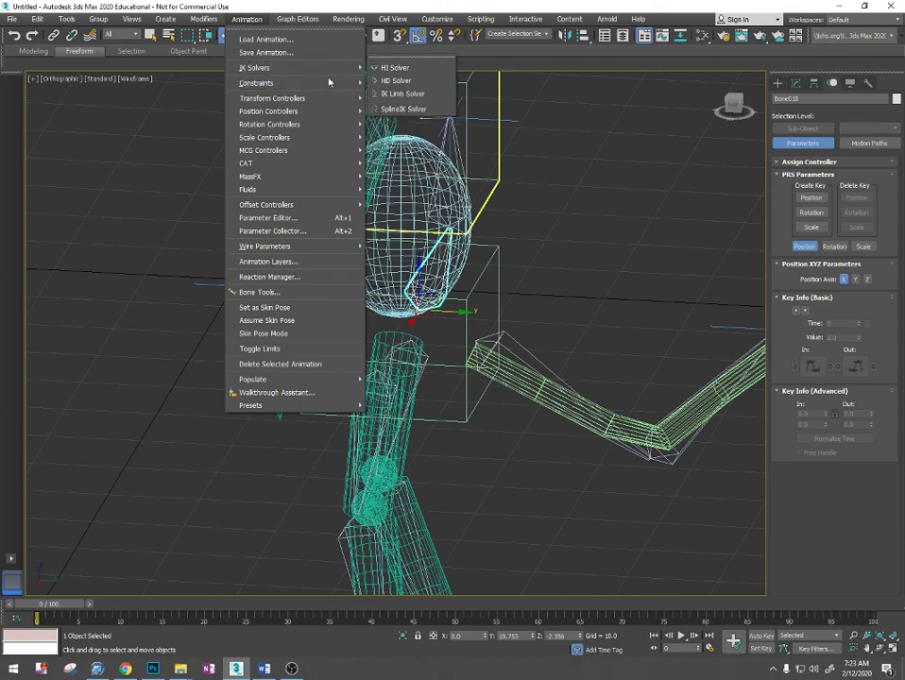
pyautogui.click(397, 92)
pyautogui.click(460, 157)
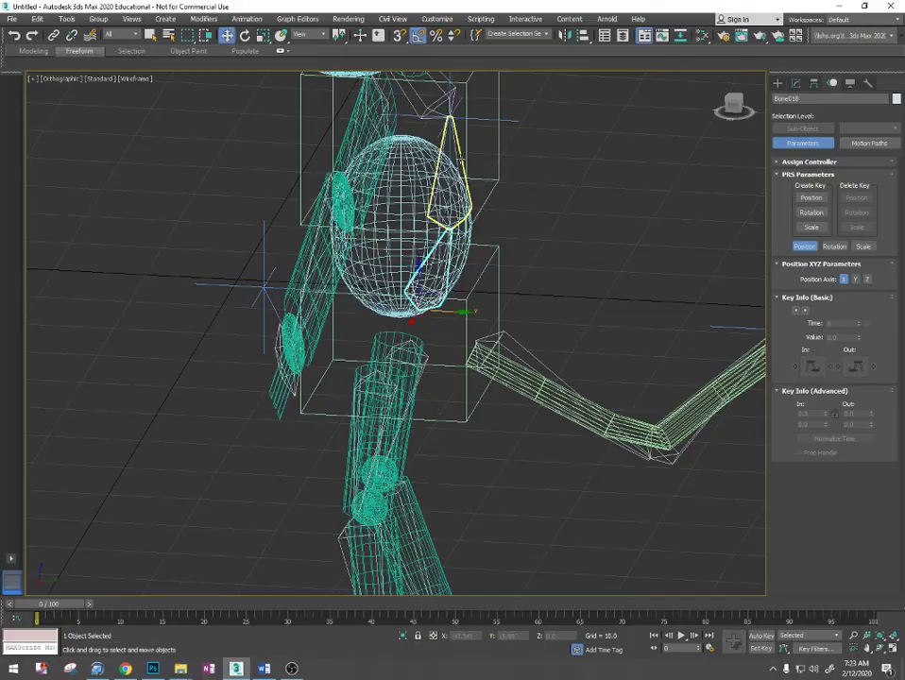
pyautogui.keyDown('alt'); pyautogui.moveTo(577, 249); pyautogui.dragTo(605, 236, button='middle'); pyautogui.keyUp('alt')
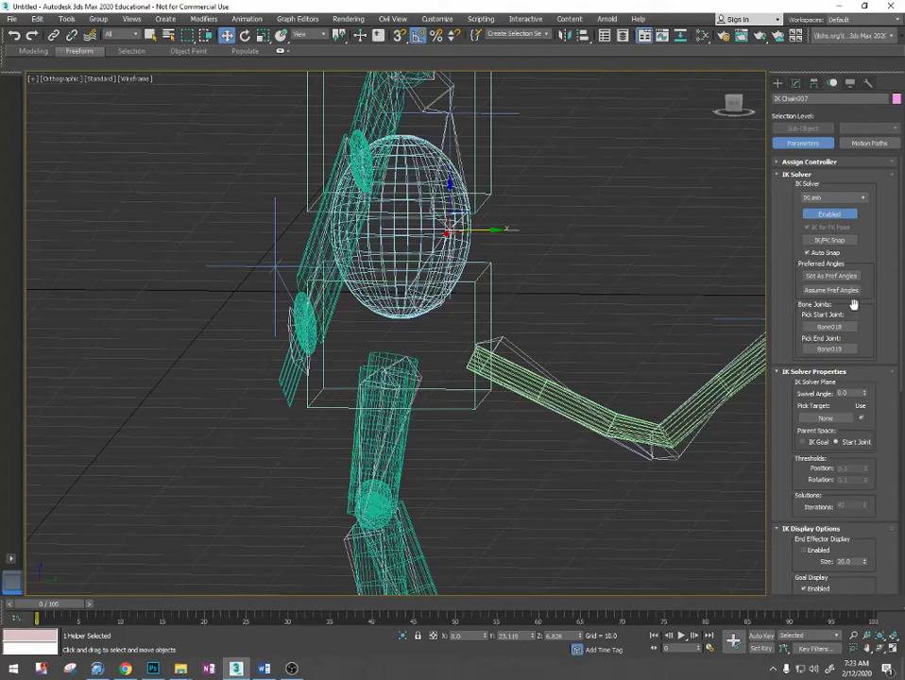
# - Enlarge the display of IK Chain007, setting the end effector size to 26.2 and the goal size to 46.56
pyautogui.scroll(-3, 851, 295)
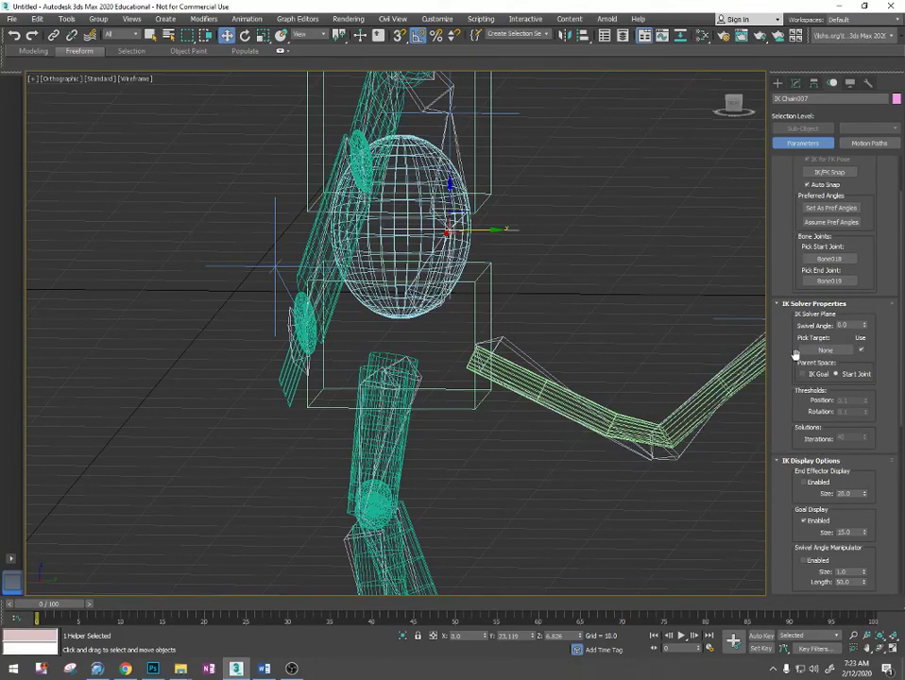
pyautogui.scroll(-3, 793, 359)
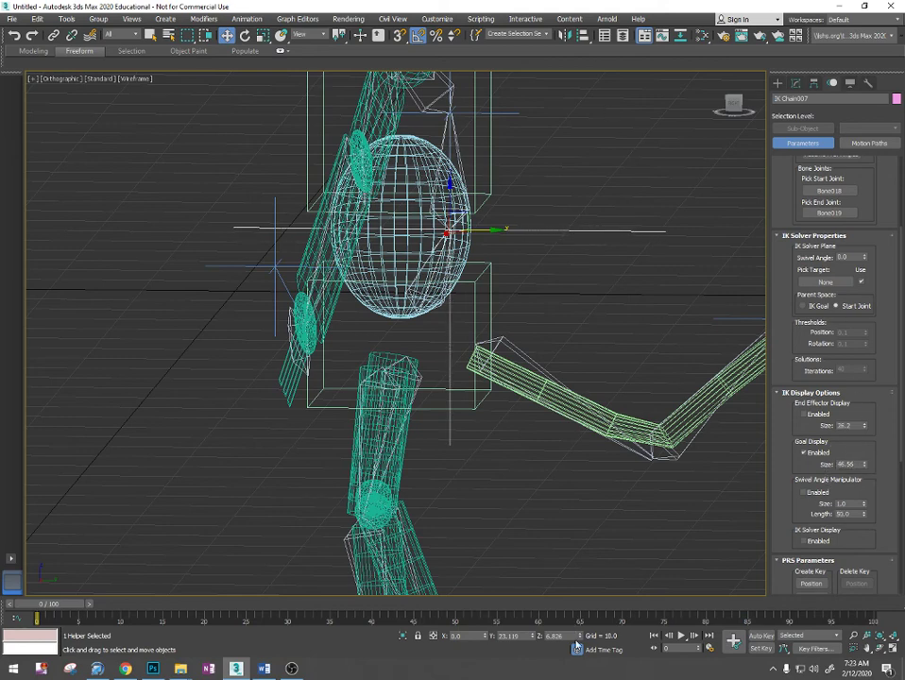
pyautogui.press('F3')
# - Try moving the spine's IK goal (IK Chain007) along the Y axis, and undo the move
pyautogui.click(583, 332)
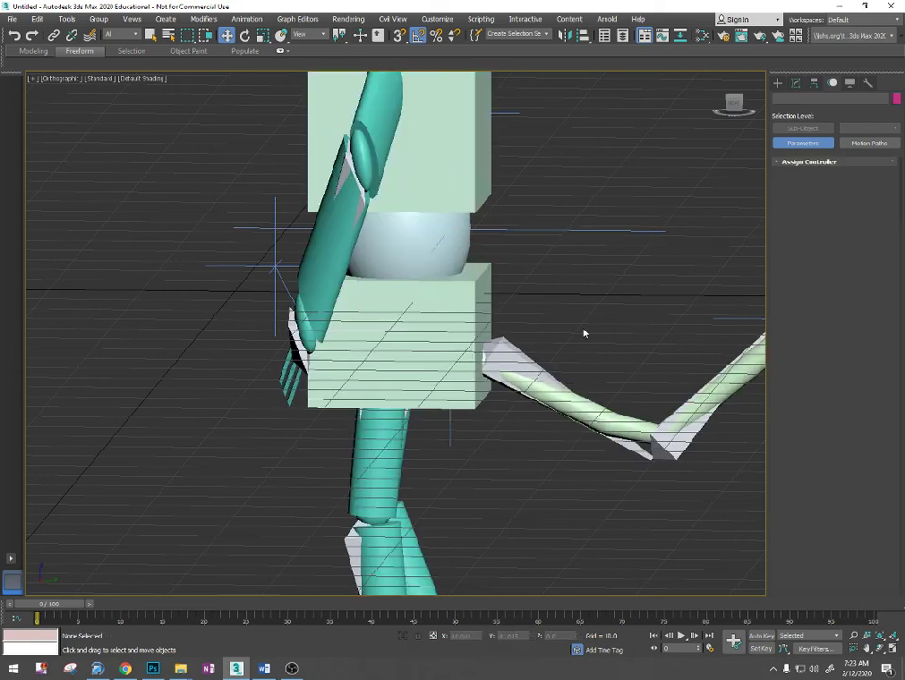
pyautogui.click(571, 229)
pyautogui.scroll(-3, 526, 269)
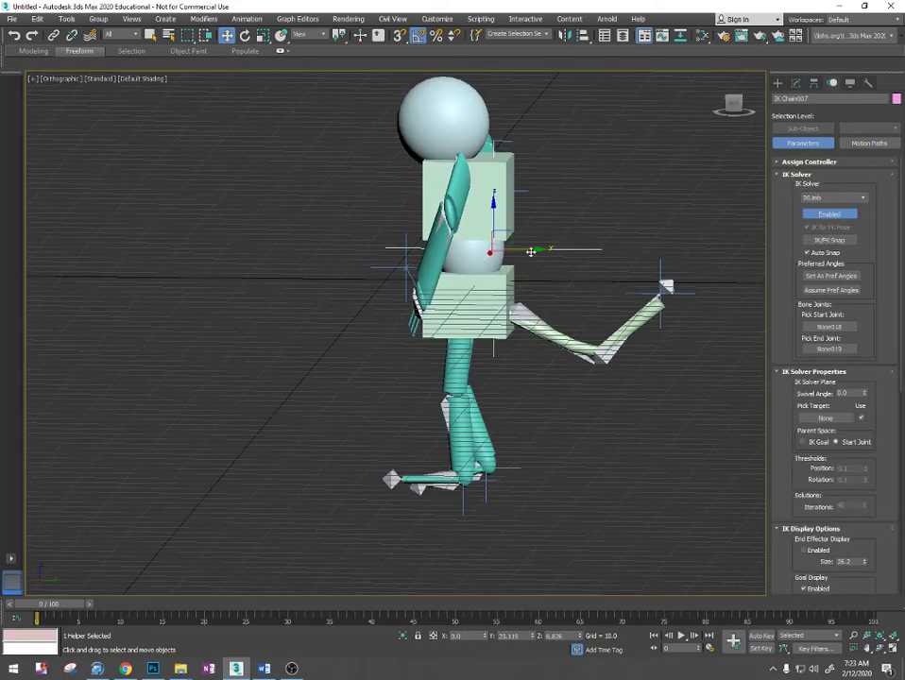
pyautogui.moveTo(531, 251); pyautogui.dragTo(347, 259)
pyautogui.hotkey('ctrl', 'z')
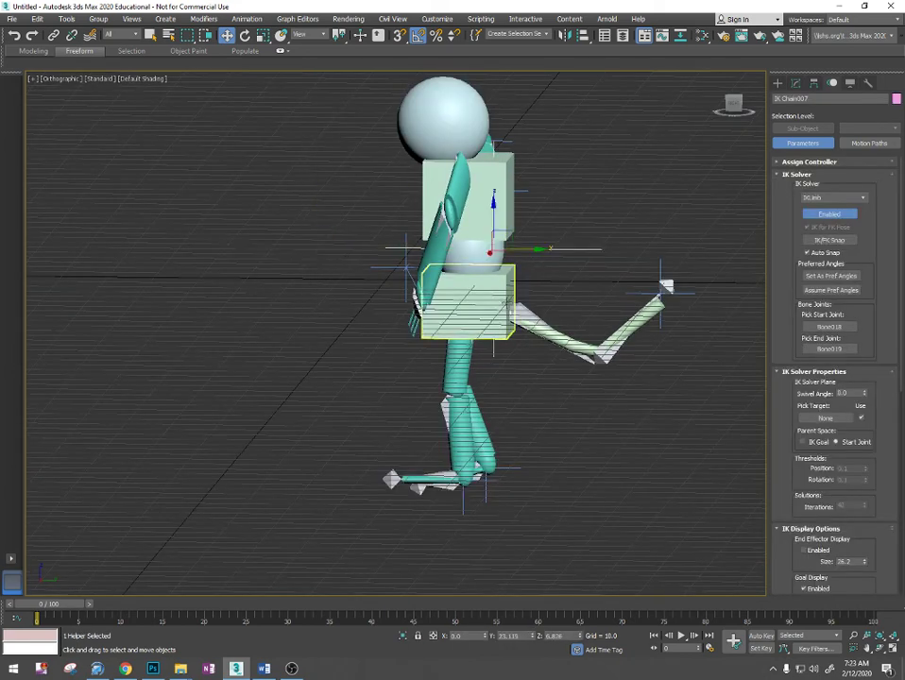
pyautogui.click(551, 282)
pyautogui.click(504, 240)
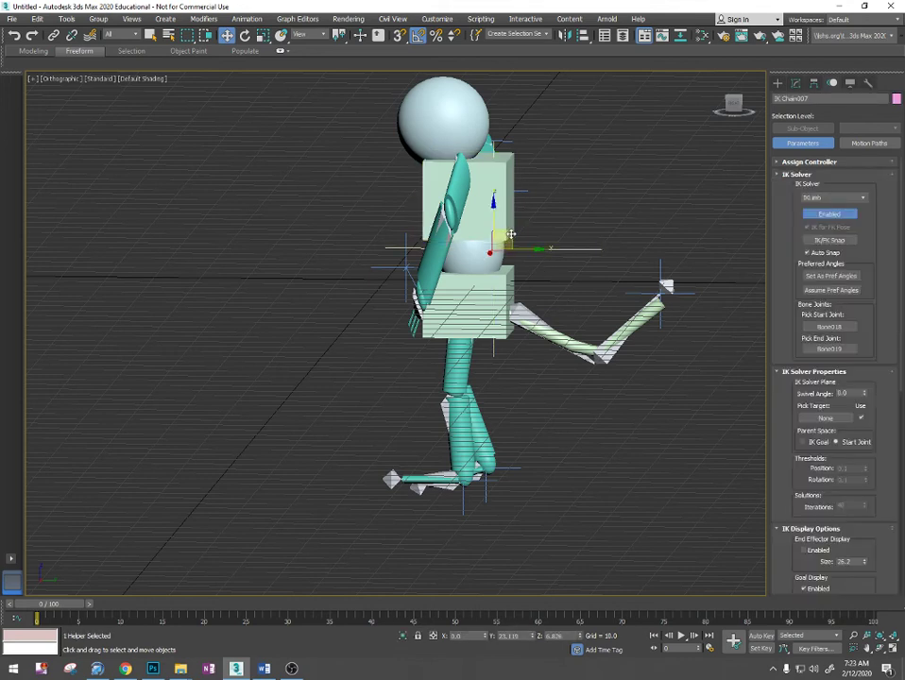
pyautogui.click(678, 170)
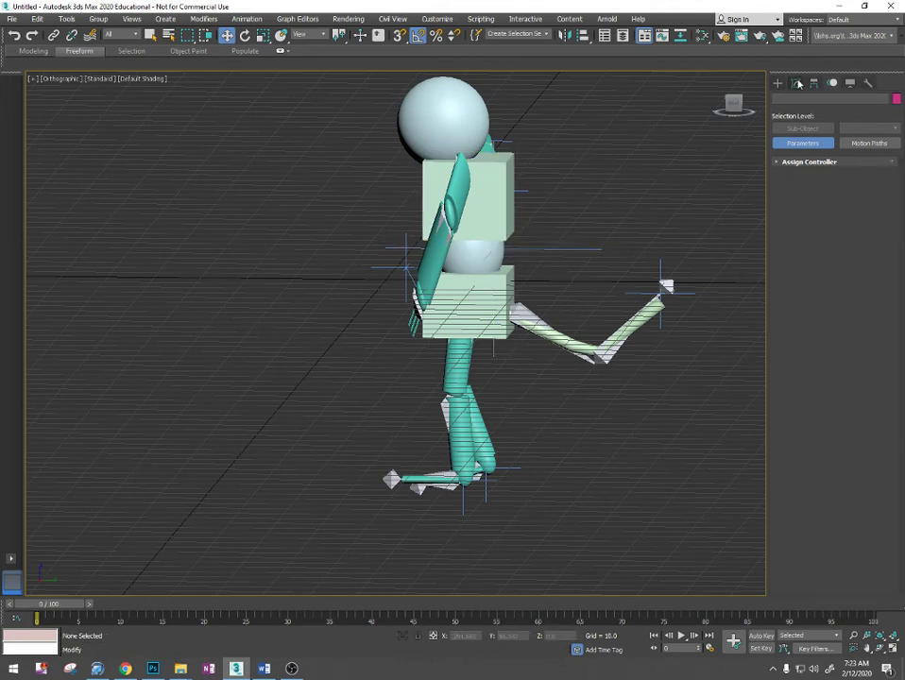
# - Try moving the spine's IK goal (IK Chain007) freely in the YZ plane, and cancel the move
pyautogui.click(798, 83)
pyautogui.click(549, 250)
pyautogui.moveTo(508, 235); pyautogui.dragTo(646, 190)
pyautogui.rightClick(646, 189)
# - Show the character in wireframe and select the lowest spine bone (Bone018) inside the body sphere
pyautogui.keyDown('alt'); pyautogui.moveTo(585, 267); pyautogui.dragTo(559, 267, button='middle'); pyautogui.keyUp('alt')
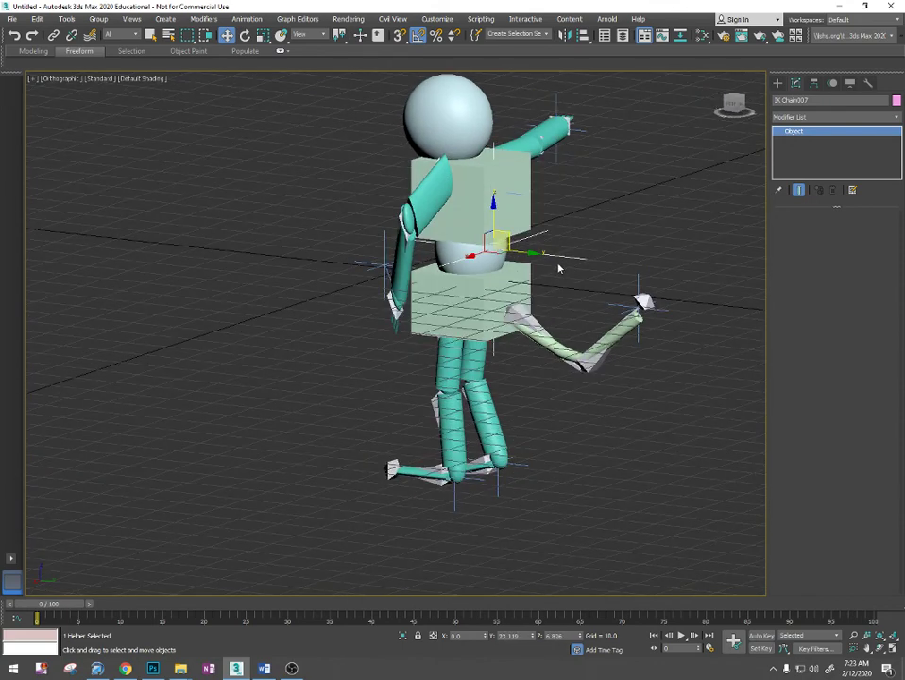
pyautogui.press('F3')
pyautogui.scroll(4, 495, 281)
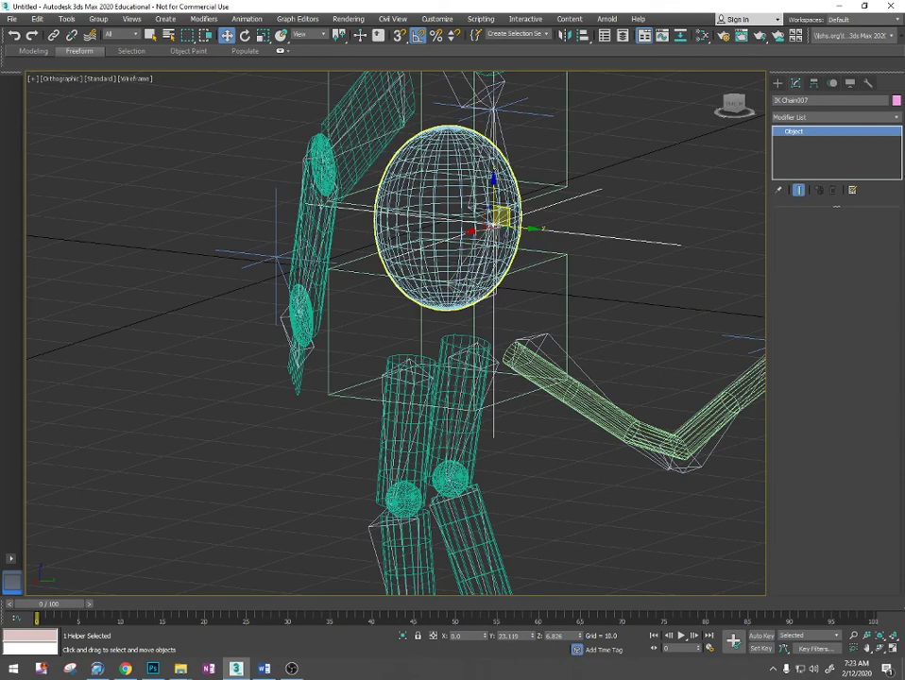
pyautogui.keyDown('alt'); pyautogui.moveTo(503, 301); pyautogui.dragTo(568, 315, button='middle'); pyautogui.keyUp('alt')
pyautogui.click(500, 293)
pyautogui.scroll(-4, 529, 303)
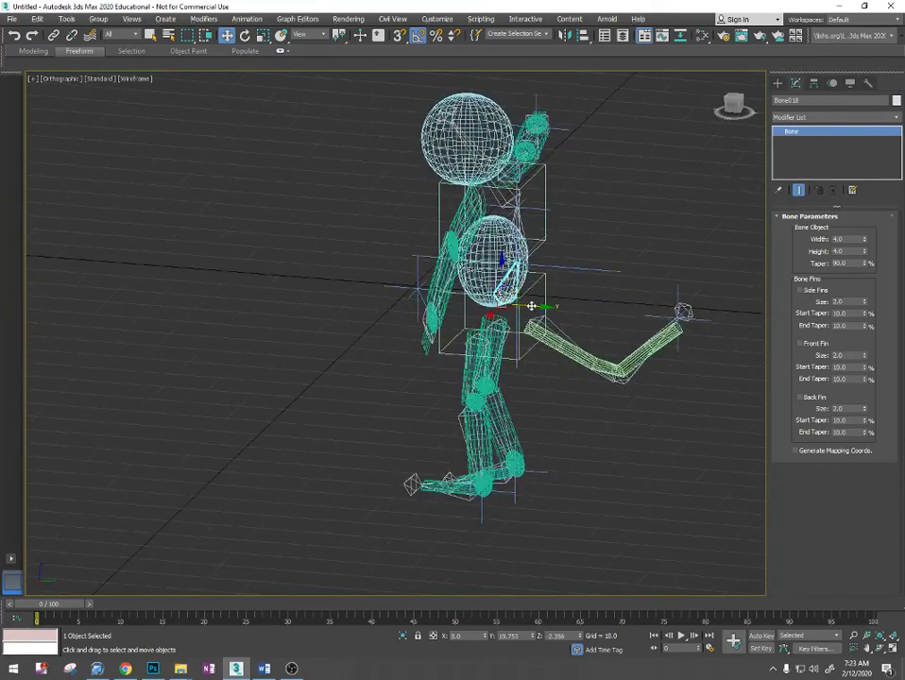
pyautogui.scroll(5, 531, 307)
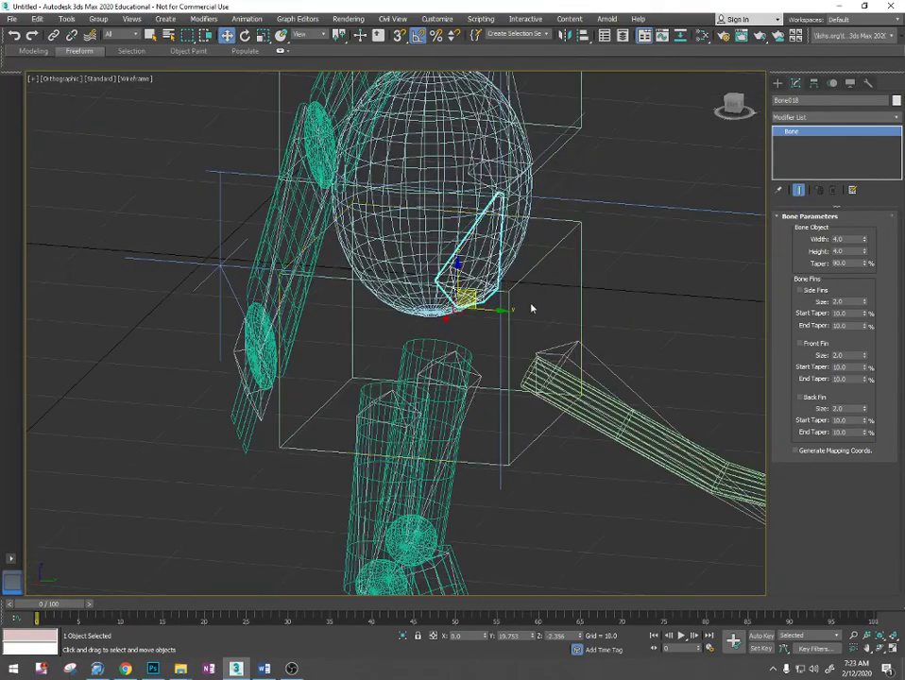
pyautogui.scroll(-6, 532, 306)
pyautogui.scroll(6, 526, 303)
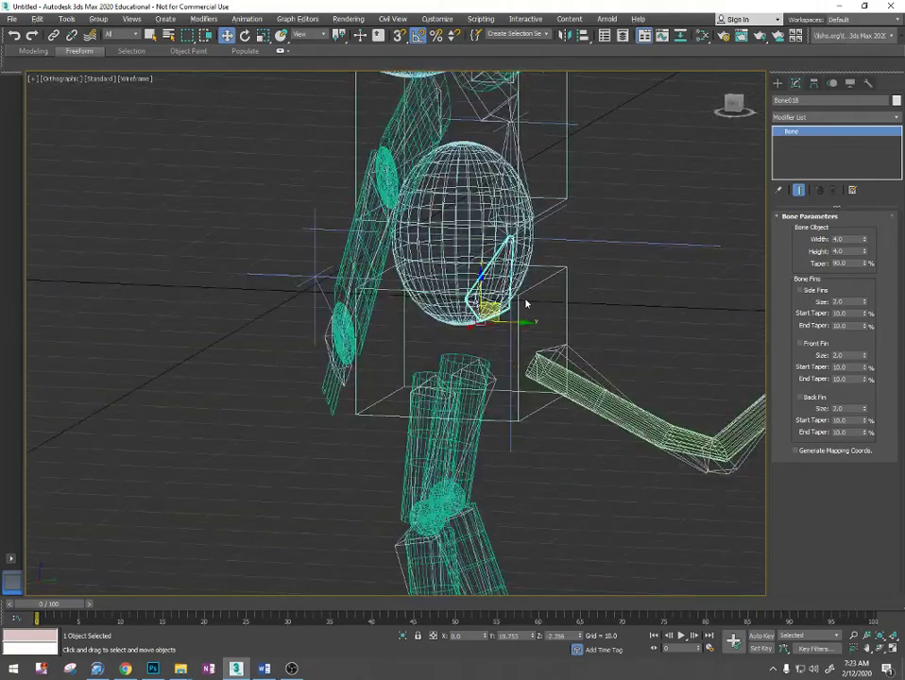
pyautogui.scroll(-4, 526, 304)
pyautogui.keyDown('alt'); pyautogui.moveTo(521, 313); pyautogui.dragTo(557, 316, button='middle'); pyautogui.keyUp('alt')
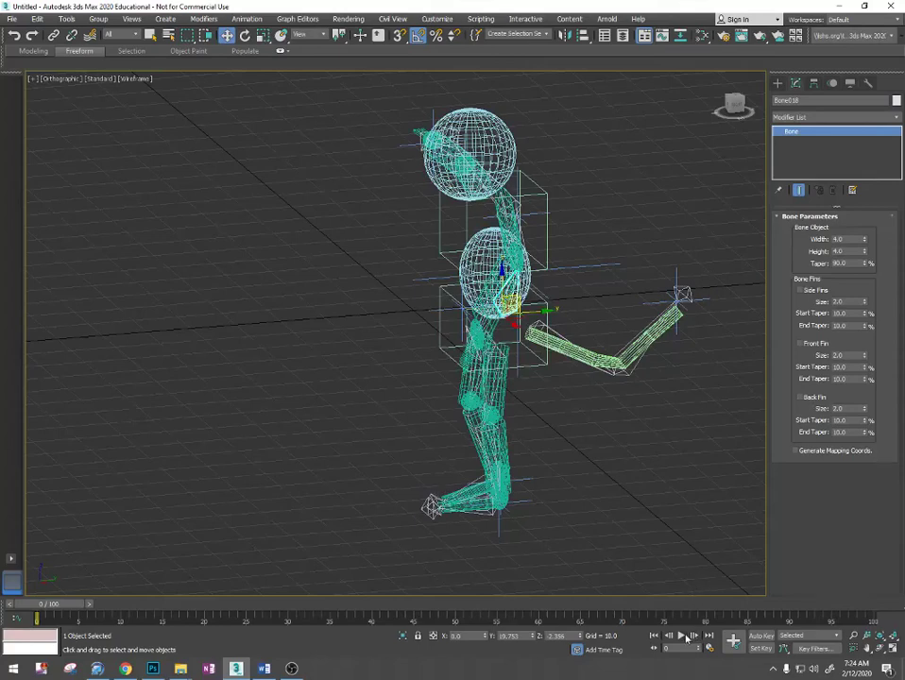
# - Turn on Auto Key and go to frame 5 of the animation
pyautogui.press('n')
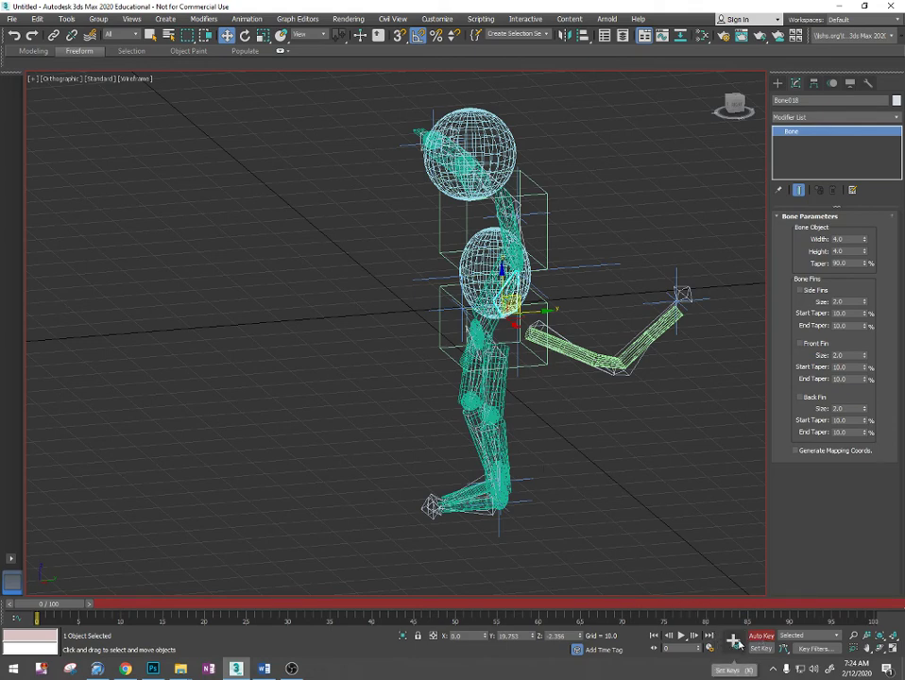
pyautogui.scroll(-5, 307, 516)
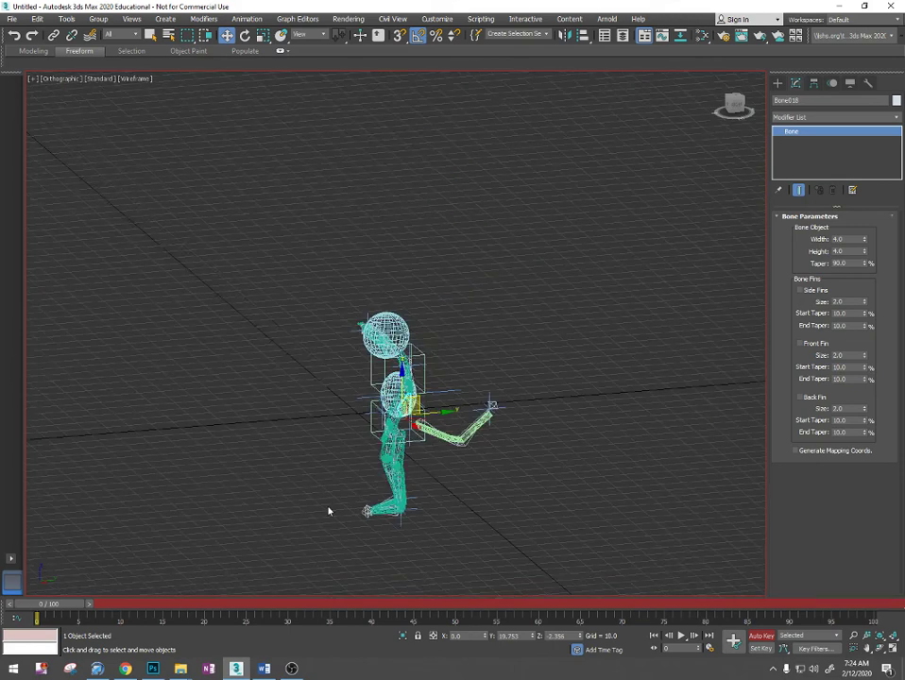
pyautogui.moveTo(328, 510); pyautogui.dragTo(416, 474, button='middle')
pyautogui.keyDown('alt'); pyautogui.moveTo(415, 474); pyautogui.dragTo(478, 458, button='middle'); pyautogui.keyUp('alt')
pyautogui.moveTo(66, 606); pyautogui.dragTo(66, 606)
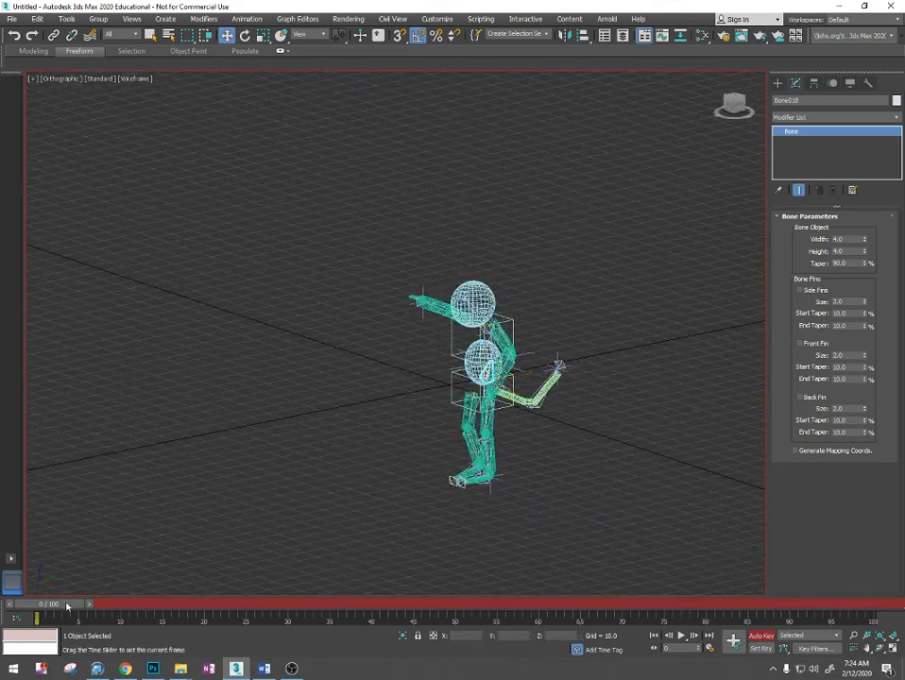
pyautogui.press('w')
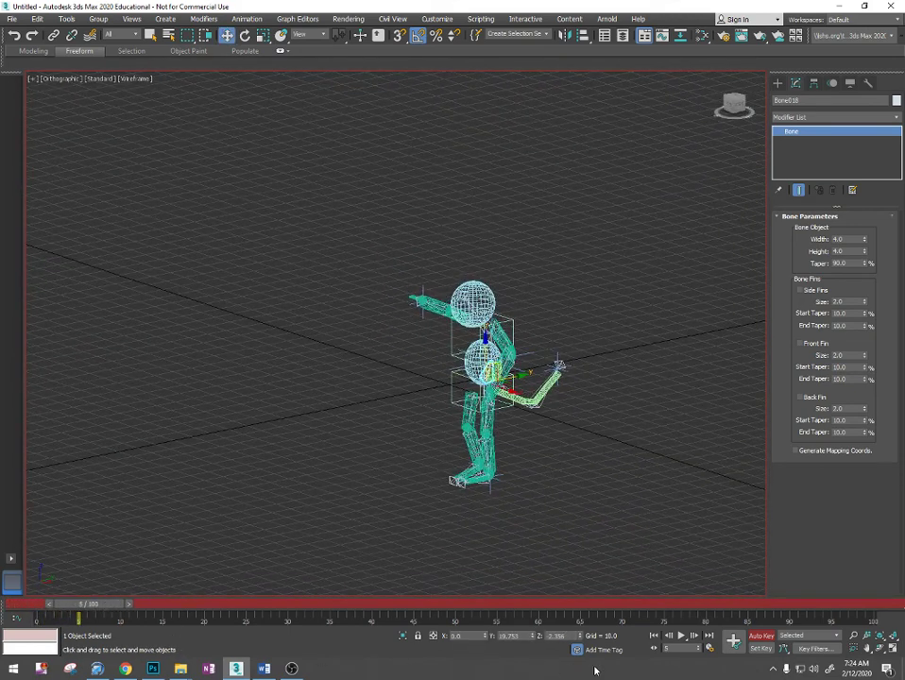
# - Show the character in the Right view and reselect the lowest spine bone (Bone018)
pyautogui.keyDown('alt'); pyautogui.moveTo(580, 486); pyautogui.dragTo(531, 474, button='middle'); pyautogui.keyUp('alt')
pyautogui.keyDown('alt'); pyautogui.moveTo(535, 468); pyautogui.dragTo(544, 463, button='middle'); pyautogui.keyUp('alt')
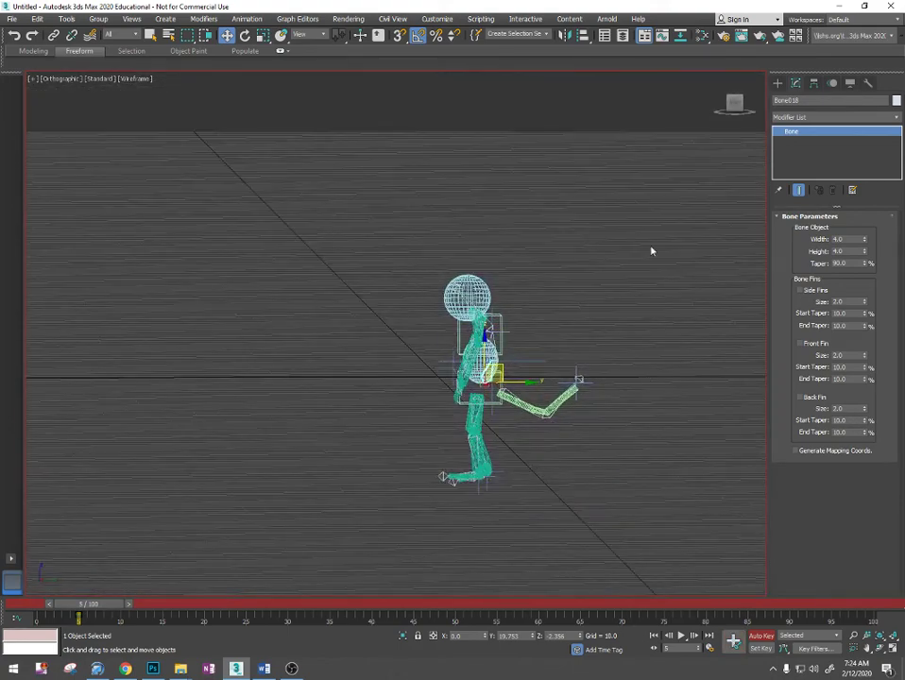
pyautogui.click(738, 105)
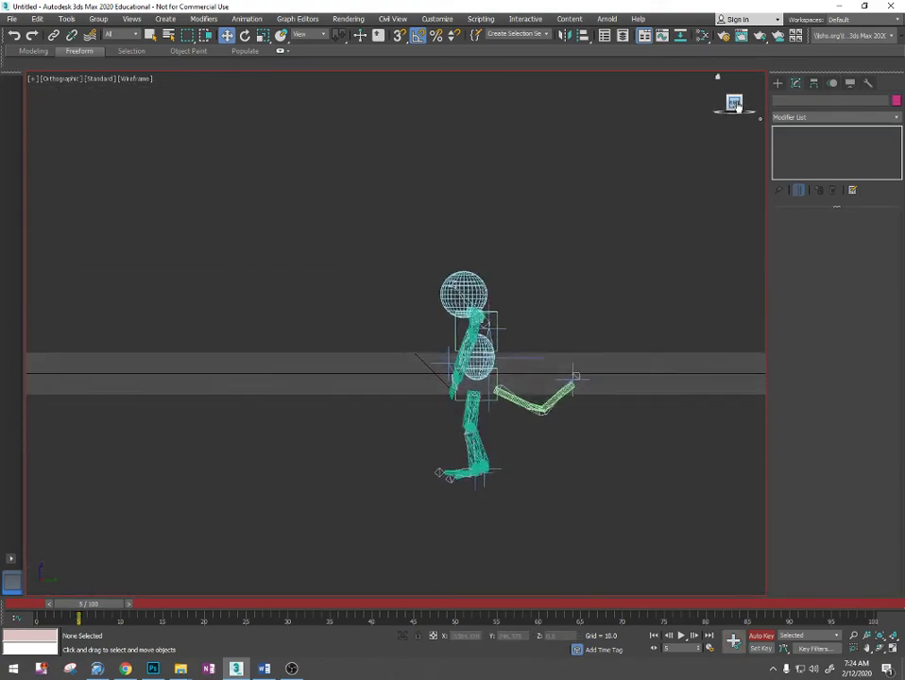
pyautogui.scroll(6, 509, 366)
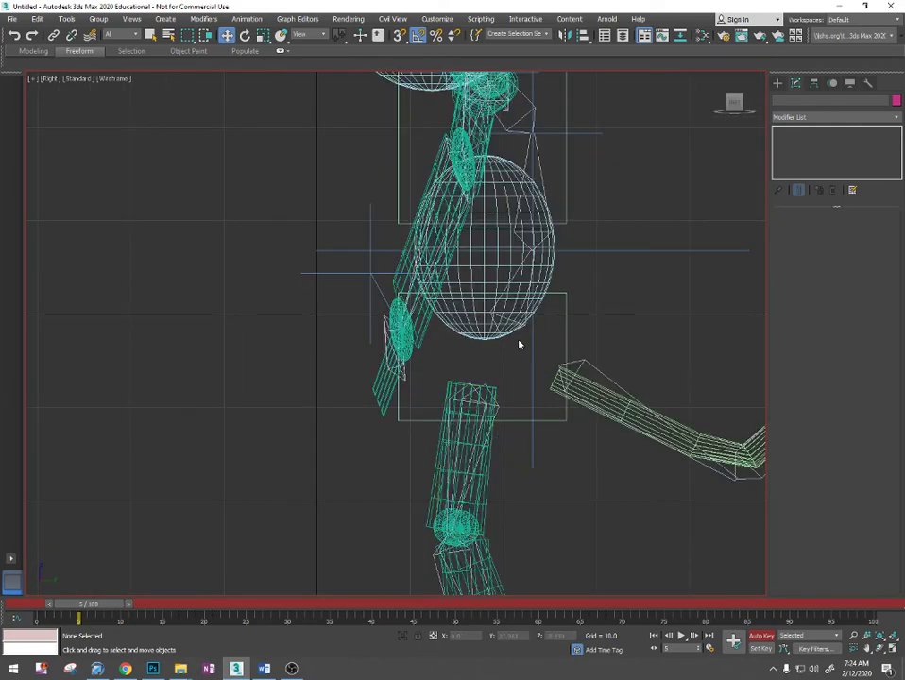
pyautogui.keyDown('alt'); pyautogui.moveTo(519, 343); pyautogui.dragTo(505, 342, button='middle'); pyautogui.keyUp('alt')
pyautogui.click(555, 315)
pyautogui.keyDown('alt'); pyautogui.moveTo(555, 317); pyautogui.dragTo(566, 320, button='middle'); pyautogui.keyUp('alt')
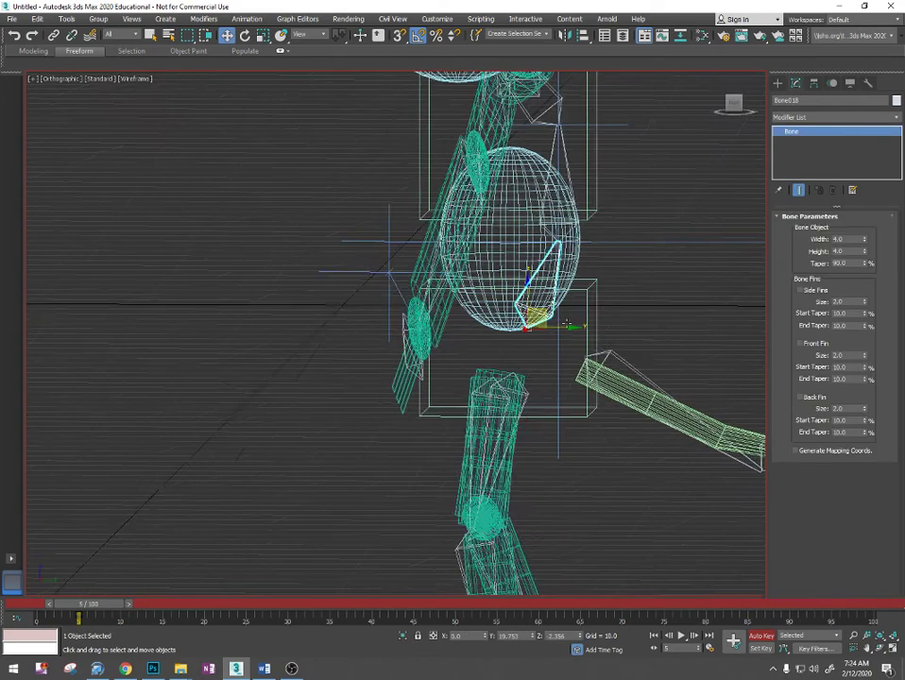
pyautogui.scroll(-3, 567, 321)
pyautogui.click(731, 114)
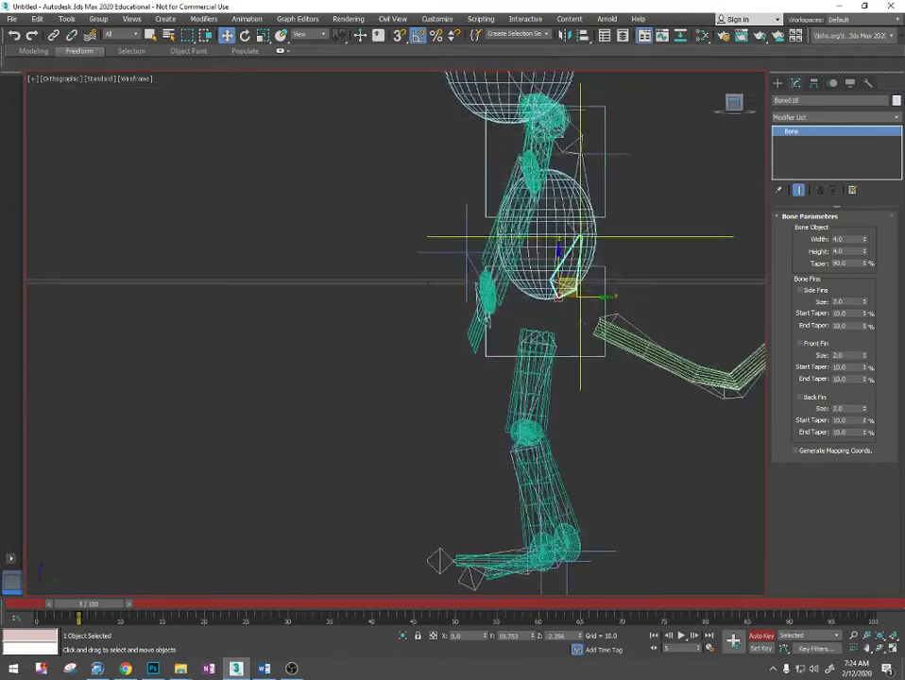
# - Try moving Bone018 along the Y axis at frame 5, and undo each move
pyautogui.moveTo(592, 372); pyautogui.dragTo(210, 340)
pyautogui.scroll(-3, 467, 477)
pyautogui.moveTo(466, 477); pyautogui.dragTo(553, 437, button='middle')
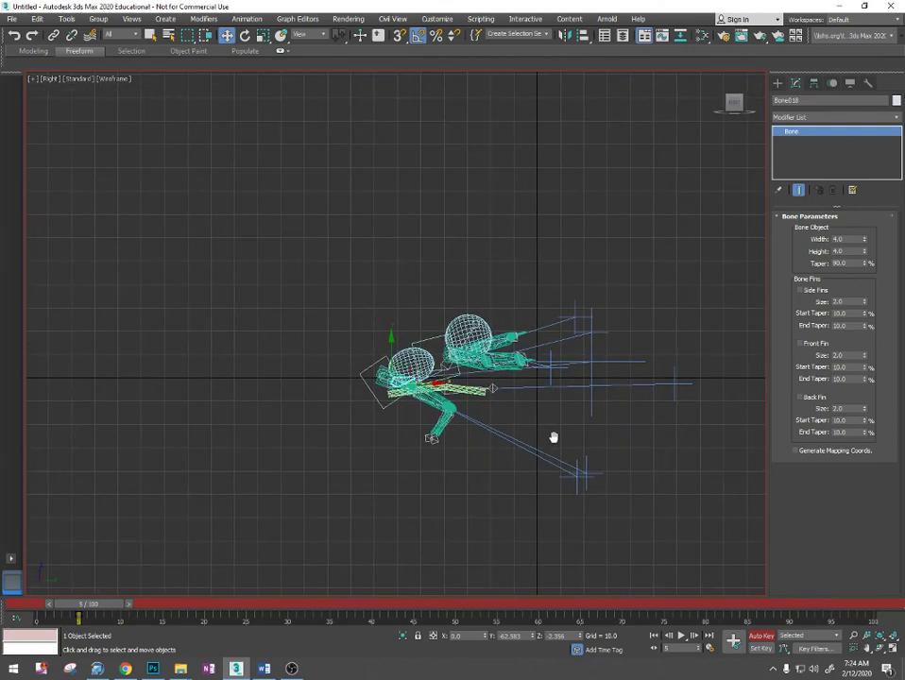
pyautogui.hotkey('ctrl', 'z')
pyautogui.moveTo(628, 384); pyautogui.dragTo(564, 384)
pyautogui.keyDown('alt'); pyautogui.moveTo(564, 384); pyautogui.dragTo(665, 412, button='middle'); pyautogui.keyUp('alt')
pyautogui.hotkey('ctrl', 'z')
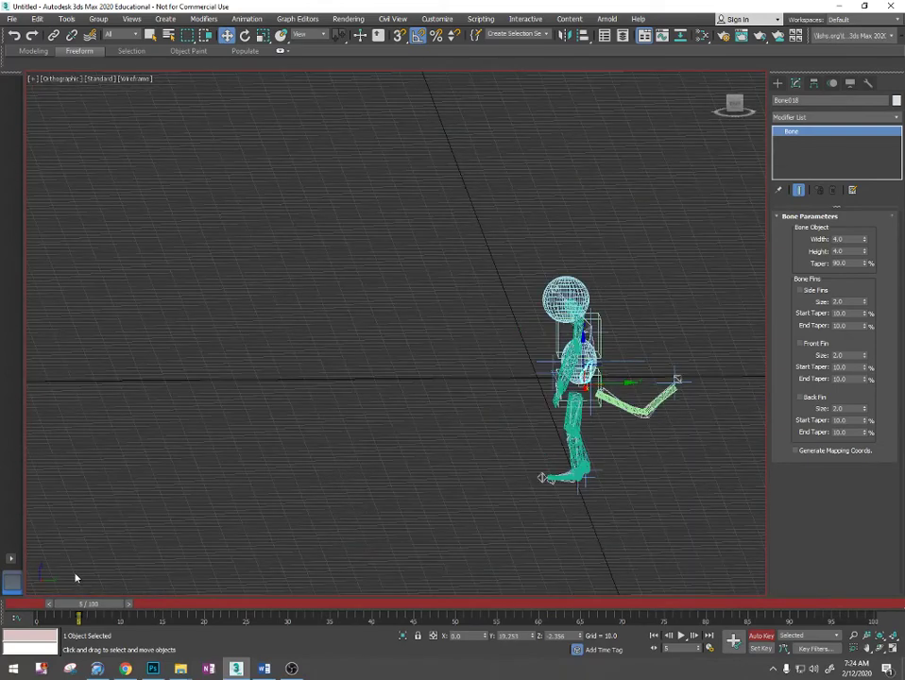
# - Animate Bone018 at frame 15 by moving it along Y to about -7.6, and return to frame 5
pyautogui.keyDown('alt'); pyautogui.moveTo(502, 508); pyautogui.dragTo(470, 480, button='middle'); pyautogui.keyUp('alt')
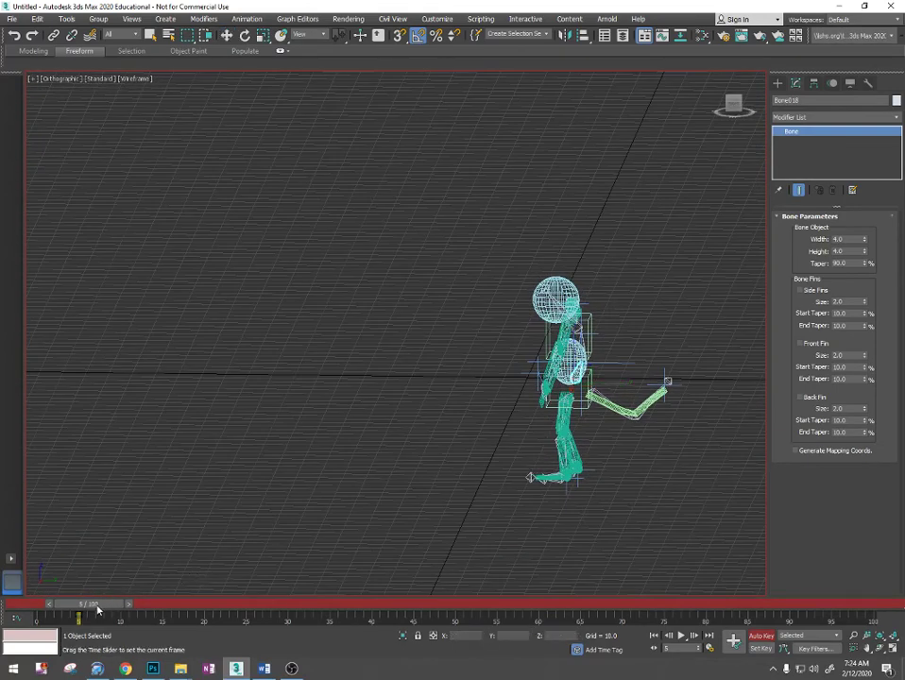
pyautogui.press('w')
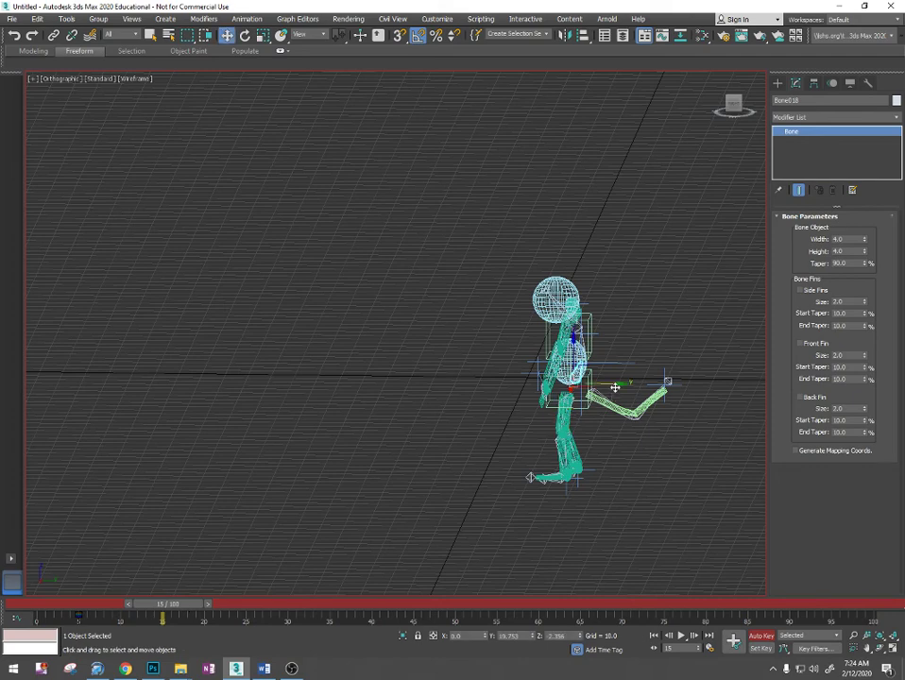
pyautogui.moveTo(614, 387); pyautogui.dragTo(549, 390)
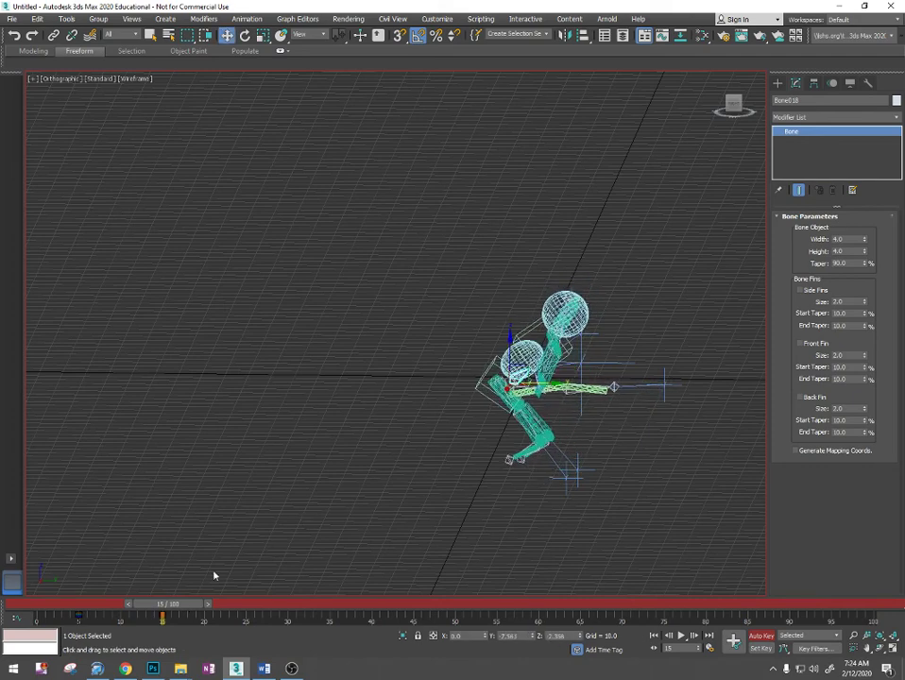
pyautogui.moveTo(170, 611); pyautogui.dragTo(91, 602)
# - Try moving the foot's IK goal (IK Chain004) at frame 5, and undo the move
pyautogui.scroll(4, 580, 525)
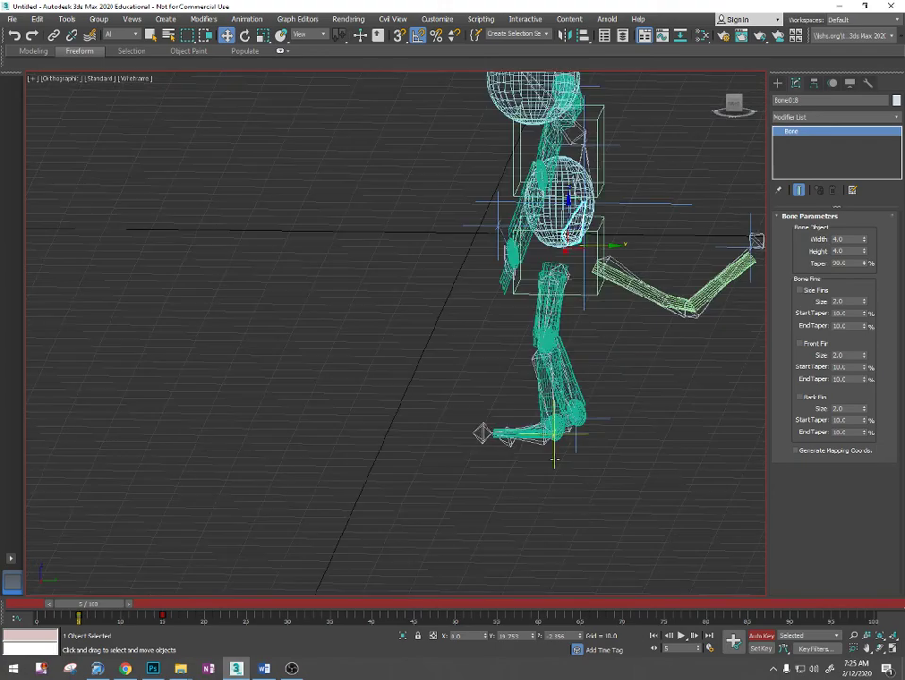
pyautogui.click(553, 433)
pyautogui.moveTo(505, 463)
pyautogui.keyDown('alt'); pyautogui.mouseDown(button='middle')
pyautogui.moveTo(430, 461)
pyautogui.moveTo(506, 466)
pyautogui.mouseUp(button='middle'); pyautogui.keyUp('alt')
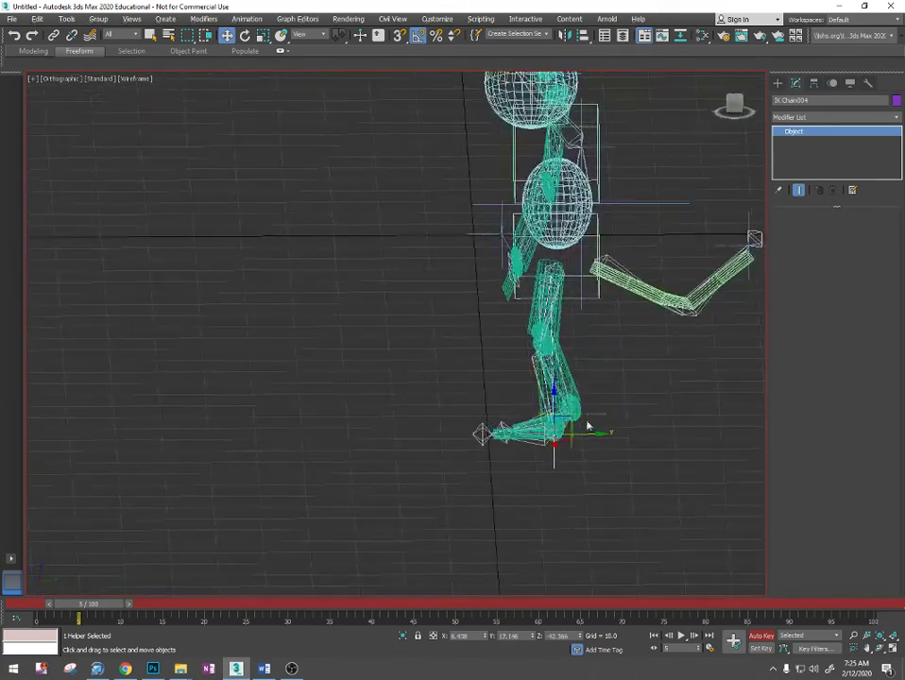
pyautogui.moveTo(570, 423); pyautogui.dragTo(541, 398)
pyautogui.hotkey('ctrl', 'z')
# - Set a key for the foot's IK goal (IK Chain004) at frame 0 and go to frame 5
pyautogui.moveTo(85, 609)
pyautogui.mouseDown()
pyautogui.moveTo(101, 604)
pyautogui.moveTo(20, 605)
pyautogui.moveTo(85, 605)
pyautogui.mouseUp()
pyautogui.press('w')
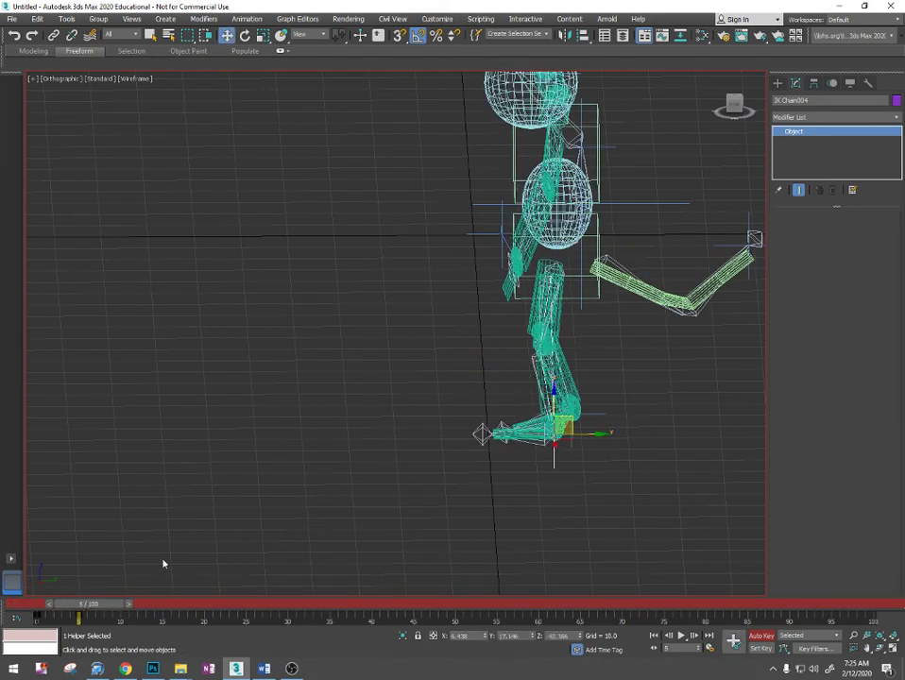
# - At frame 10, move the foot's IK goal (IK Chain004) along Y to about -11.8
pyautogui.moveTo(107, 597); pyautogui.dragTo(143, 604)
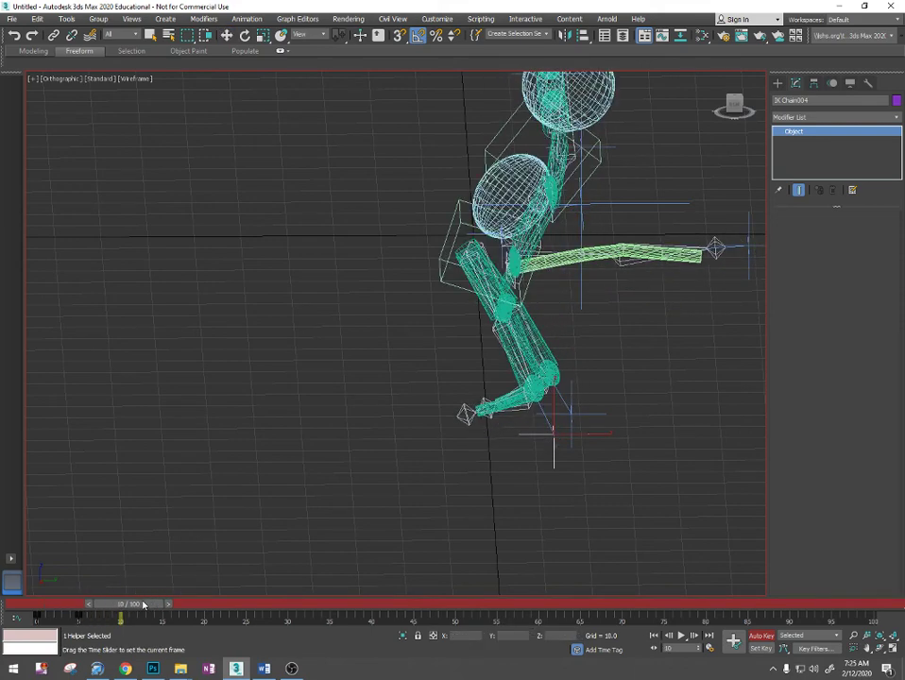
pyautogui.press('w')
pyautogui.moveTo(580, 436); pyautogui.dragTo(449, 435)
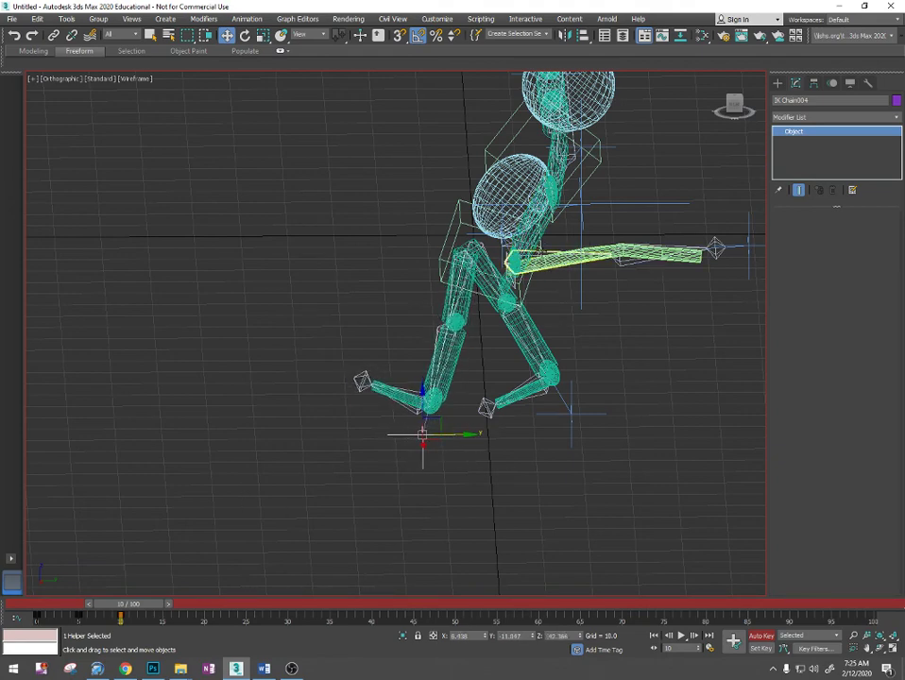
# - At frame 15, lower Bone018 in the side view and shift it to about -3.9 along Y
pyautogui.keyDown('alt'); pyautogui.moveTo(534, 244); pyautogui.dragTo(723, 151, button='middle'); pyautogui.keyUp('alt')
pyautogui.scroll(5, 526, 261)
pyautogui.click(527, 220)
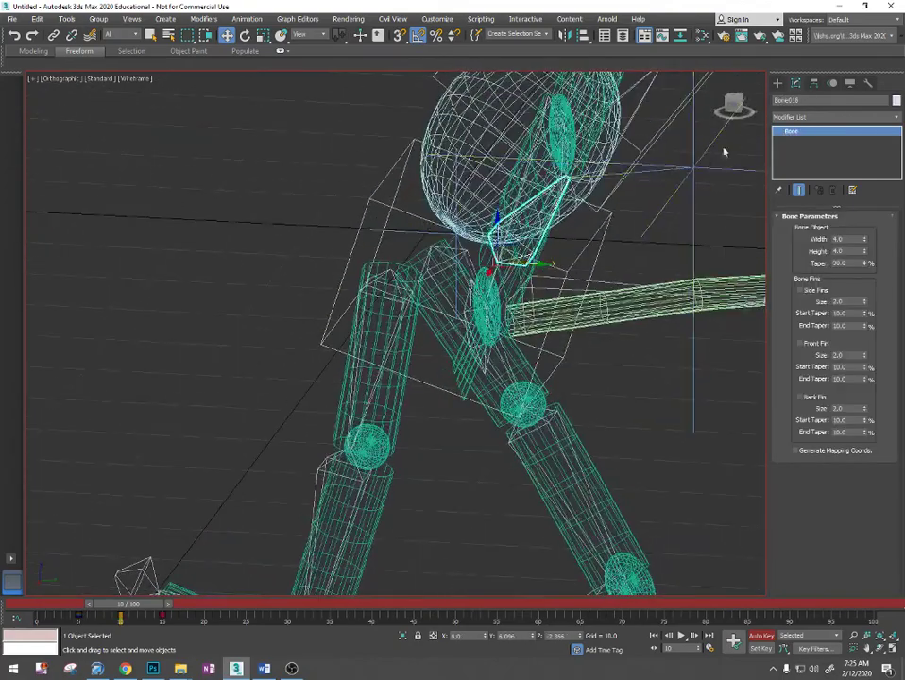
pyautogui.click(732, 108)
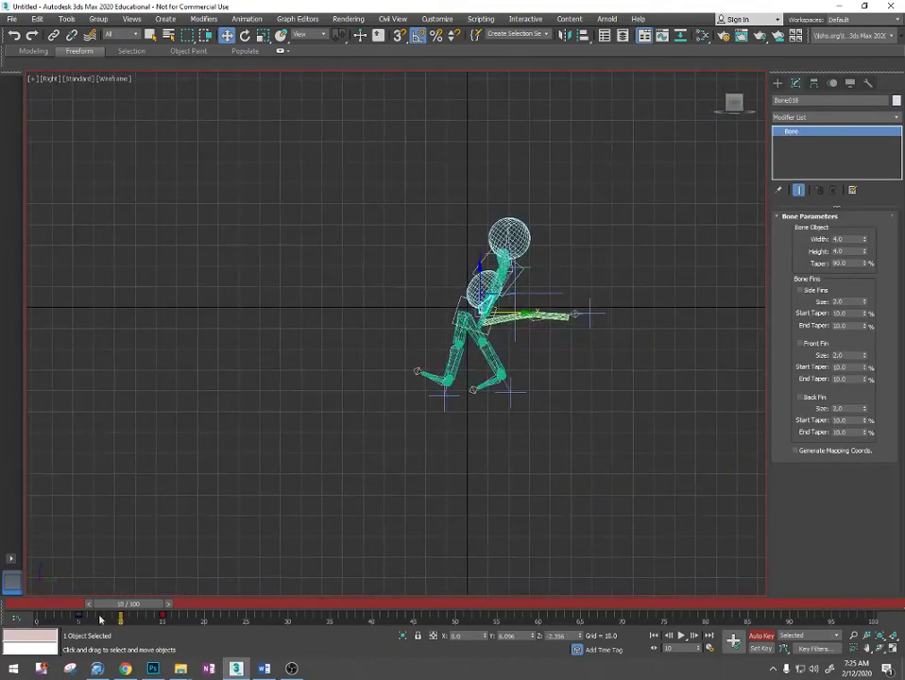
pyautogui.moveTo(129, 605); pyautogui.dragTo(170, 605)
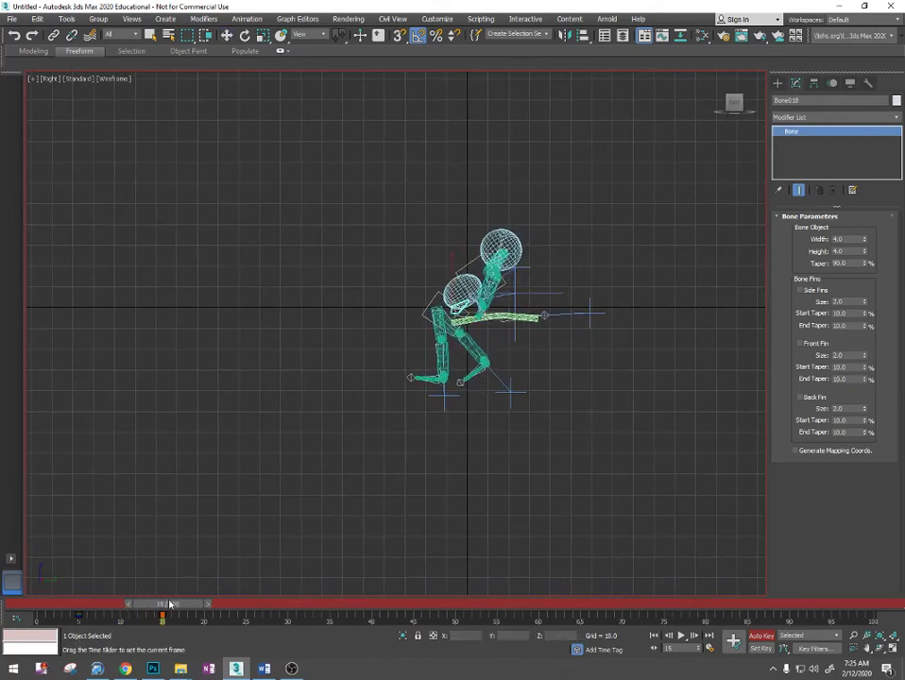
pyautogui.scroll(5, 454, 320)
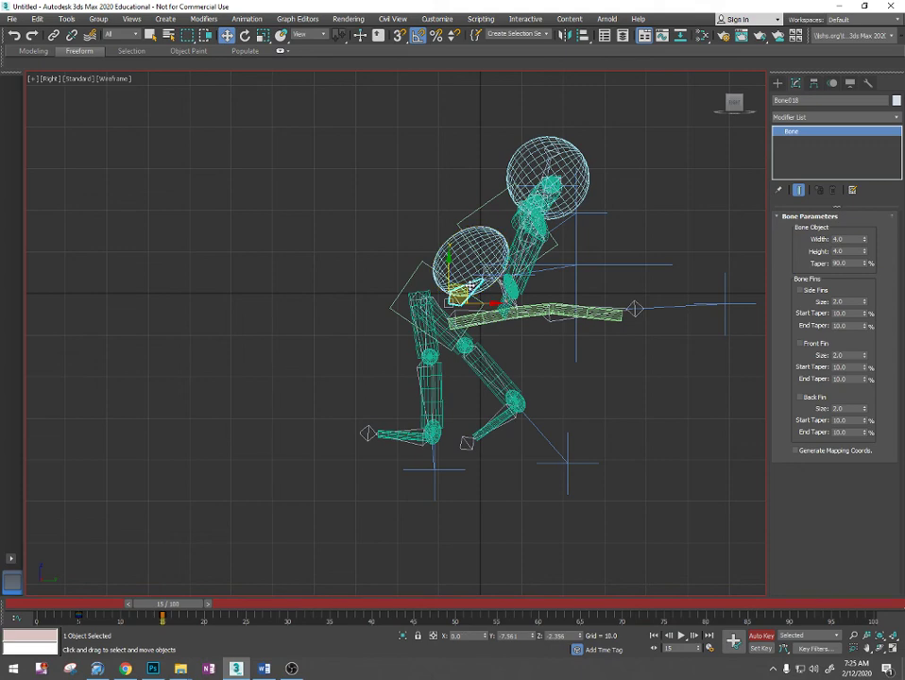
pyautogui.moveTo(472, 285); pyautogui.dragTo(486, 313)
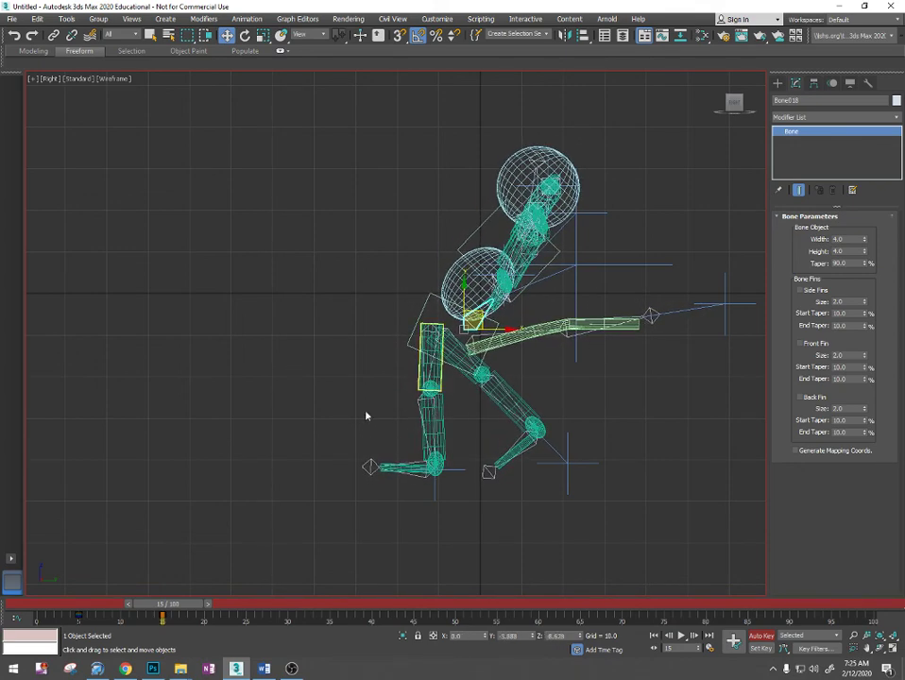
pyautogui.moveTo(175, 603); pyautogui.dragTo(175, 633)
pyautogui.press('w')
# - Set keys for the other foot's IK goal (IK Chain003) at frames 0 and 5
pyautogui.click(569, 466)
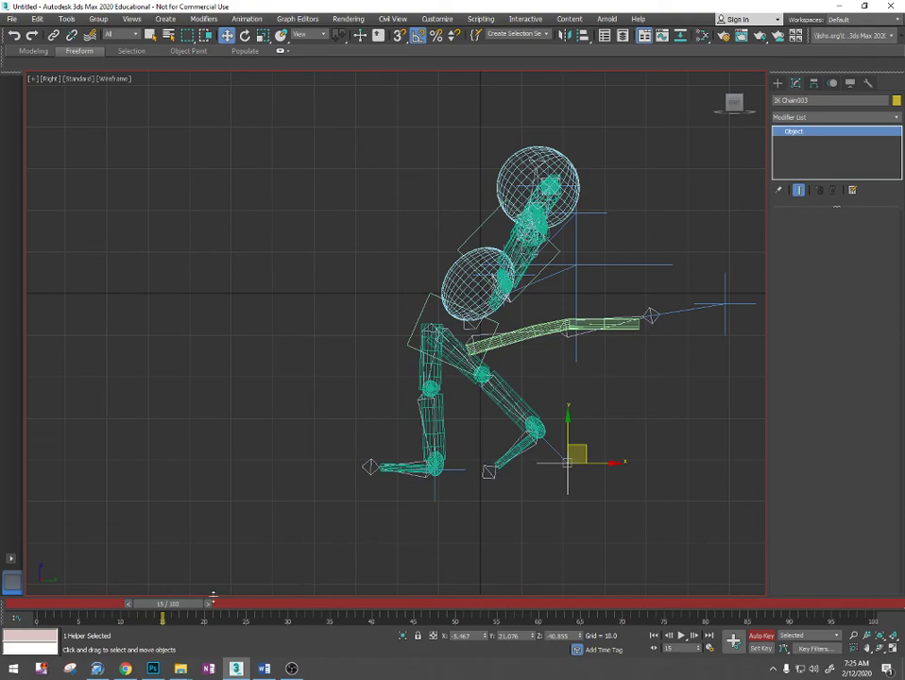
pyautogui.moveTo(213, 600); pyautogui.dragTo(114, 620)
pyautogui.keyDown('alt'); pyautogui.moveTo(634, 454); pyautogui.dragTo(406, 430, button='middle'); pyautogui.keyUp('alt')
pyautogui.scroll(5, 462, 430)
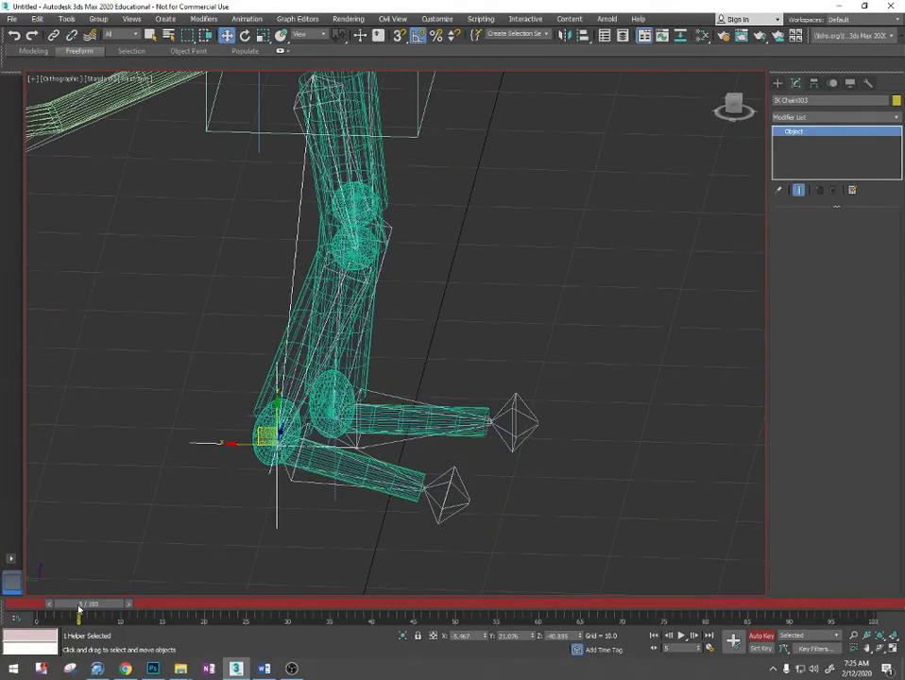
pyautogui.moveTo(79, 610)
pyautogui.mouseDown()
pyautogui.moveTo(146, 614)
pyautogui.moveTo(87, 619)
pyautogui.mouseUp()
pyautogui.press('w')
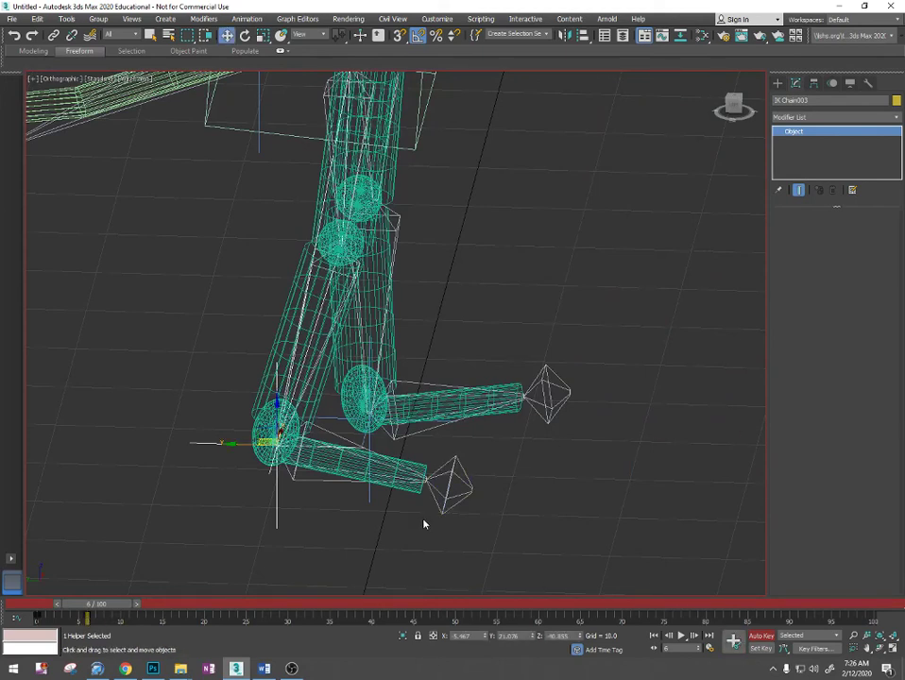
# - At frame 16, move the IK Chain003 foot goal to about Y -1.4 and Z -29.1, lifting the foot
pyautogui.moveTo(95, 609); pyautogui.dragTo(166, 619)
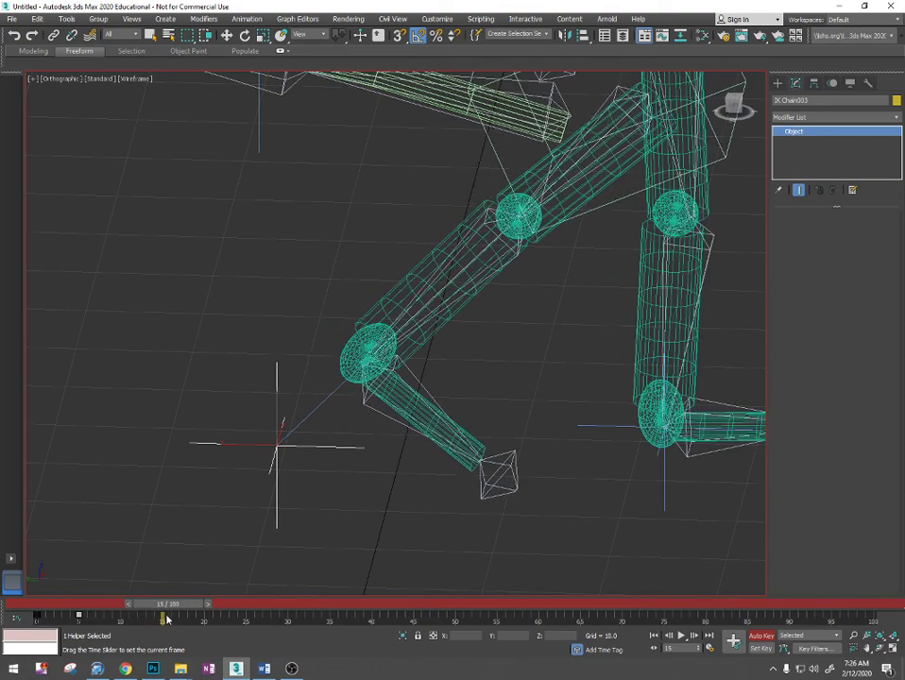
pyautogui.press('w')
pyautogui.moveTo(398, 476); pyautogui.dragTo(313, 428, button='middle')
pyautogui.scroll(-3, 357, 444)
pyautogui.moveTo(254, 413); pyautogui.dragTo(439, 314)
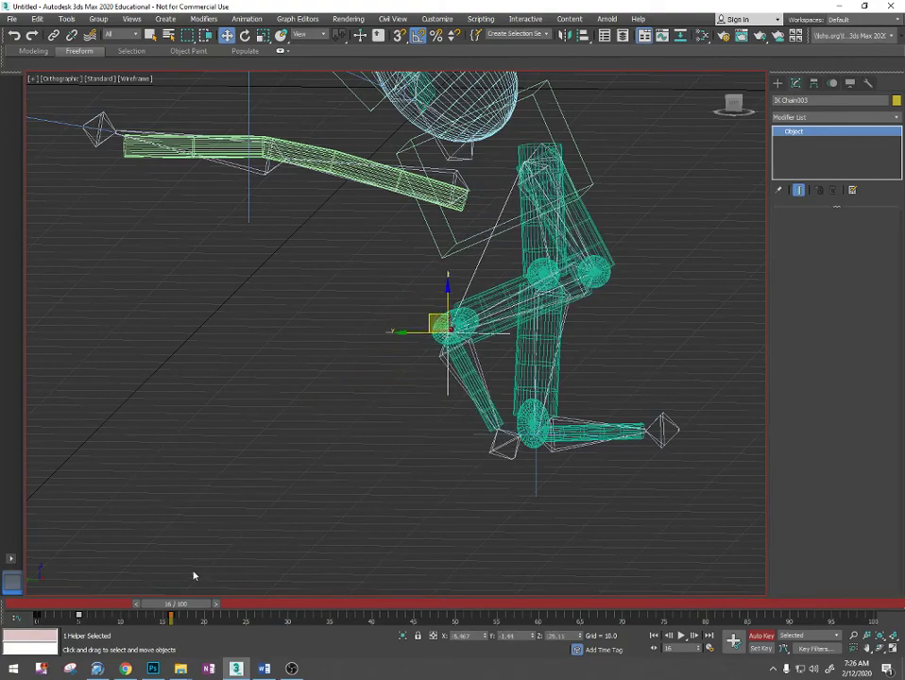
# - Scrub between frames 5 and 16 and examine the lifted foot's motion from the side and front
pyautogui.moveTo(176, 604); pyautogui.dragTo(90, 621)
pyautogui.press('w')
pyautogui.press('e')
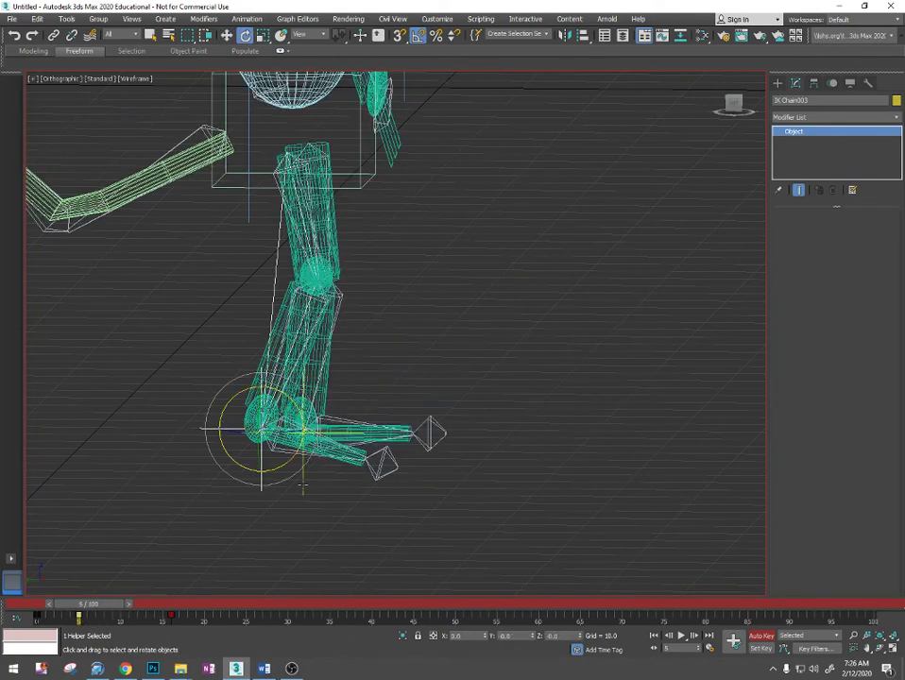
pyautogui.moveTo(94, 604); pyautogui.dragTo(137, 604)
pyautogui.press('w')
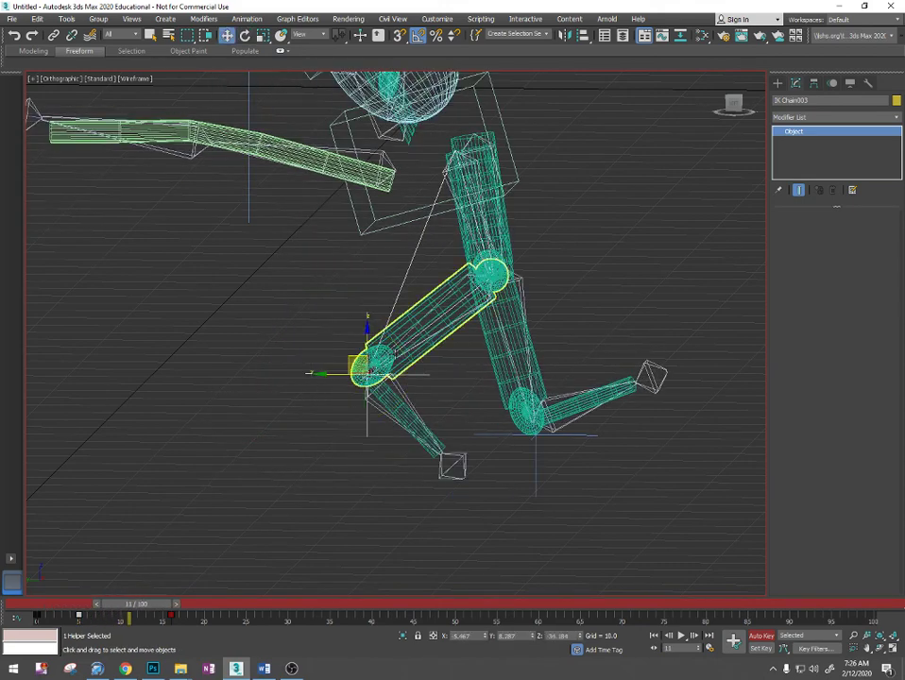
pyautogui.moveTo(357, 361); pyautogui.dragTo(398, 448)
pyautogui.moveTo(147, 602); pyautogui.dragTo(177, 601)
pyautogui.scroll(-5, 402, 396)
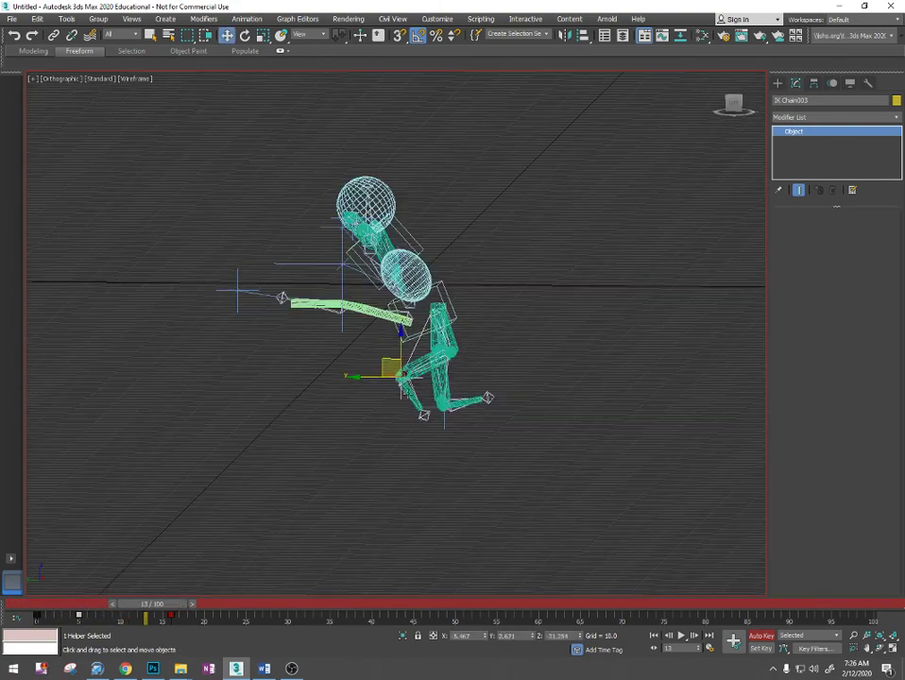
pyautogui.keyDown('alt'); pyautogui.moveTo(417, 405); pyautogui.dragTo(378, 422, button='middle'); pyautogui.keyUp('alt')
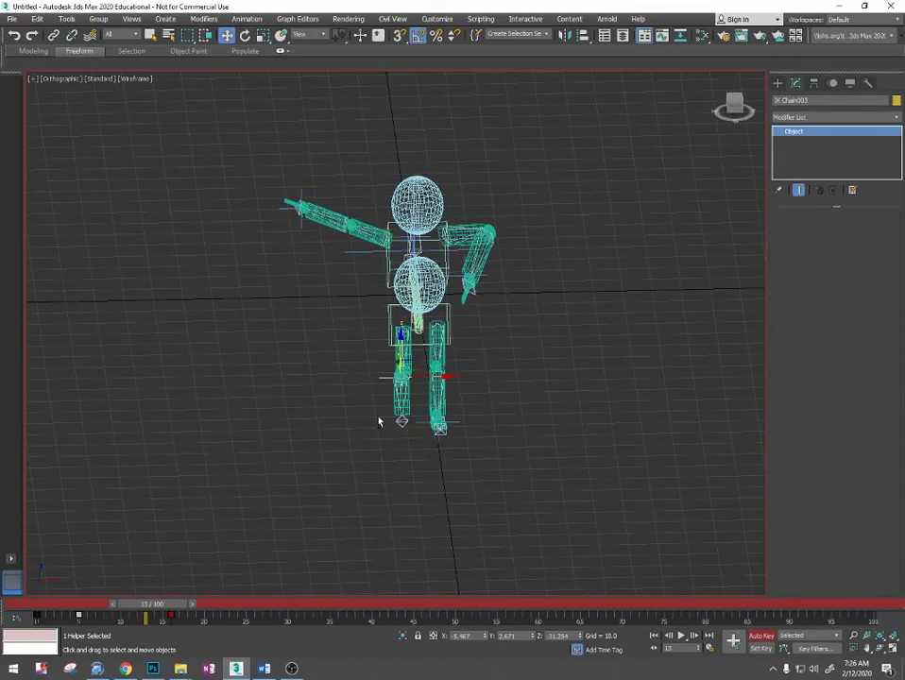
pyautogui.keyDown('alt'); pyautogui.moveTo(377, 421); pyautogui.dragTo(497, 351, button='middle'); pyautogui.keyUp('alt')
pyautogui.scroll(6, 477, 371)
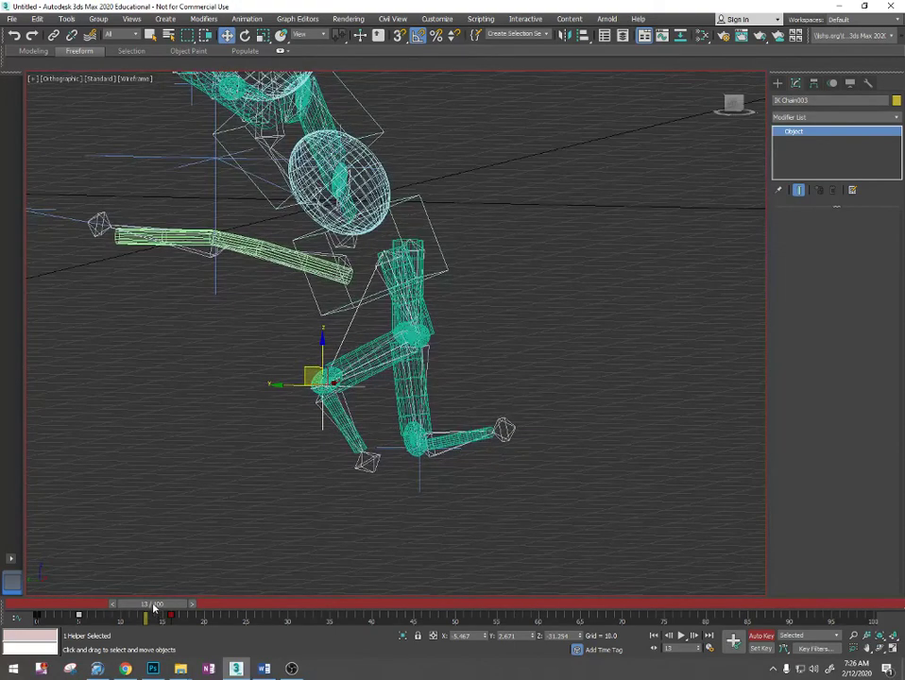
pyautogui.moveTo(153, 608); pyautogui.dragTo(90, 602)
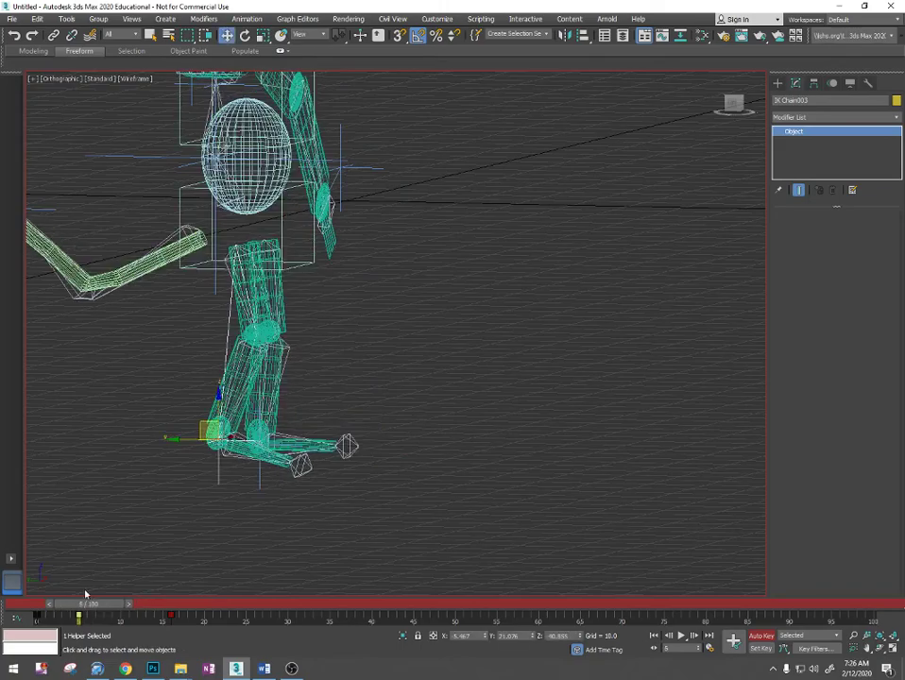
# - Switch the viewport to Default Shading and set keys for the outstretched arm's IK goal (IK Chain001) at frames 0 and 5
pyautogui.moveTo(434, 376); pyautogui.dragTo(403, 446, button='middle')
pyautogui.moveTo(127, 298); pyautogui.dragTo(284, 548, button='middle')
pyautogui.press('F3')
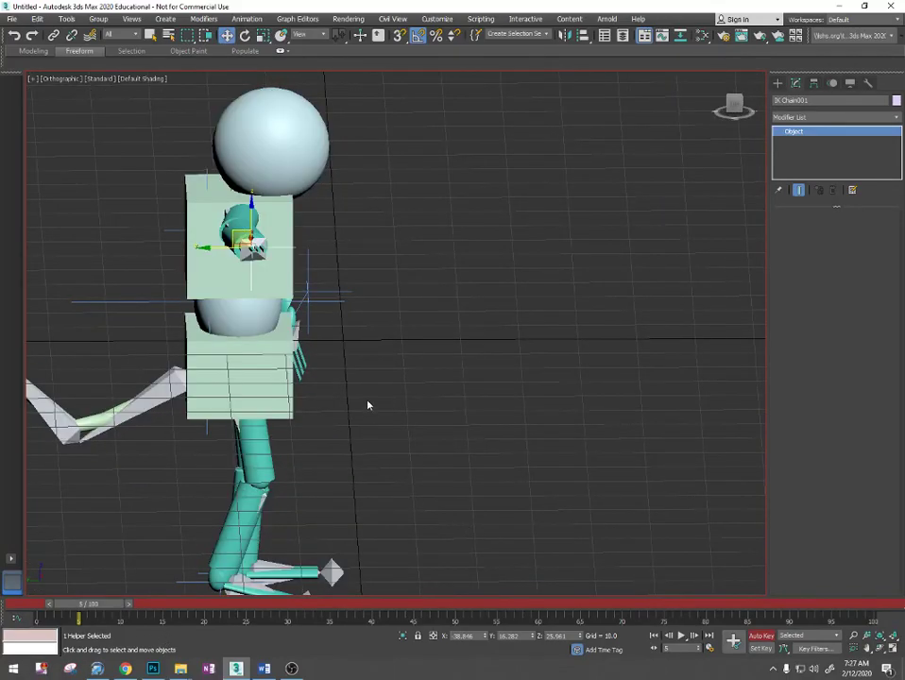
pyautogui.moveTo(367, 404)
pyautogui.keyDown('alt'); pyautogui.mouseDown(button='middle')
pyautogui.moveTo(373, 327)
pyautogui.moveTo(428, 298)
pyautogui.mouseUp(button='middle'); pyautogui.keyUp('alt')
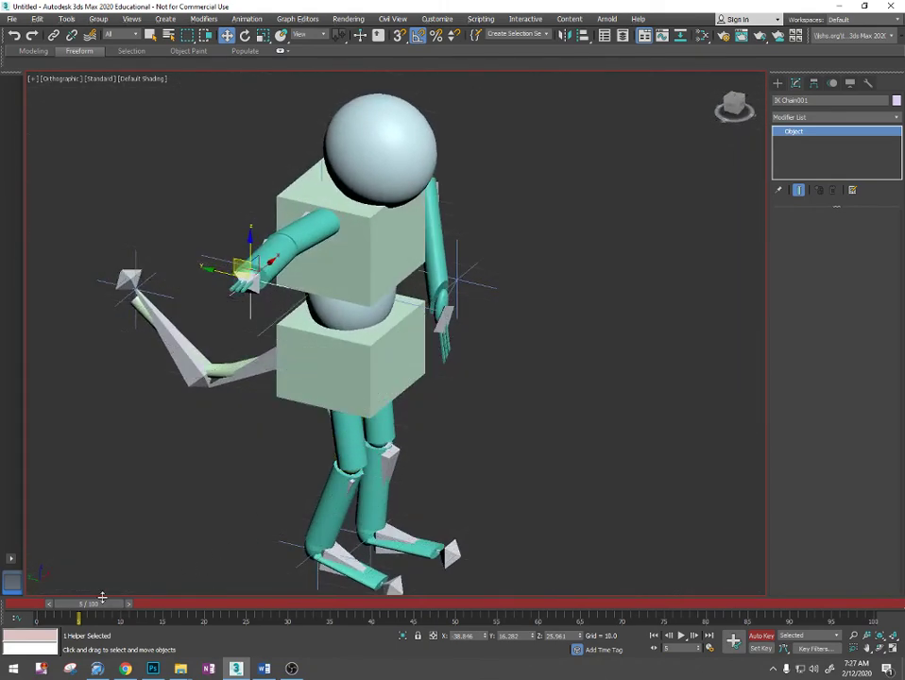
pyautogui.moveTo(97, 608); pyautogui.dragTo(41, 605)
pyautogui.press('w')
pyautogui.press('w')
pyautogui.keyDown('alt'); pyautogui.moveTo(387, 370); pyautogui.dragTo(365, 346, button='middle'); pyautogui.keyUp('alt')
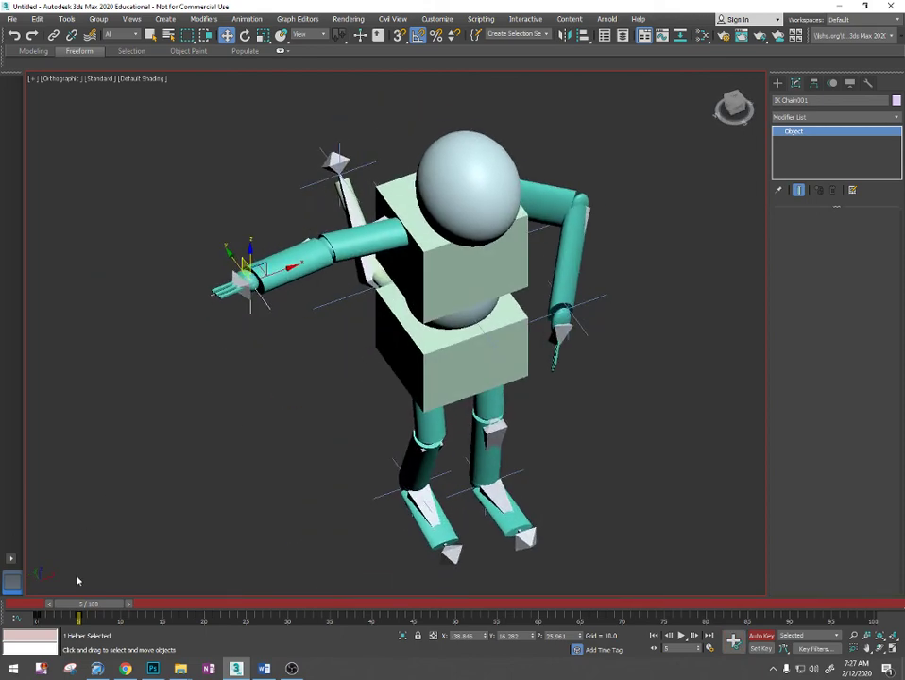
# - At frame 15, move the outstretched arm's IK goal (IK Chain001) along Y to about -15.4
pyautogui.moveTo(87, 606); pyautogui.dragTo(171, 609)
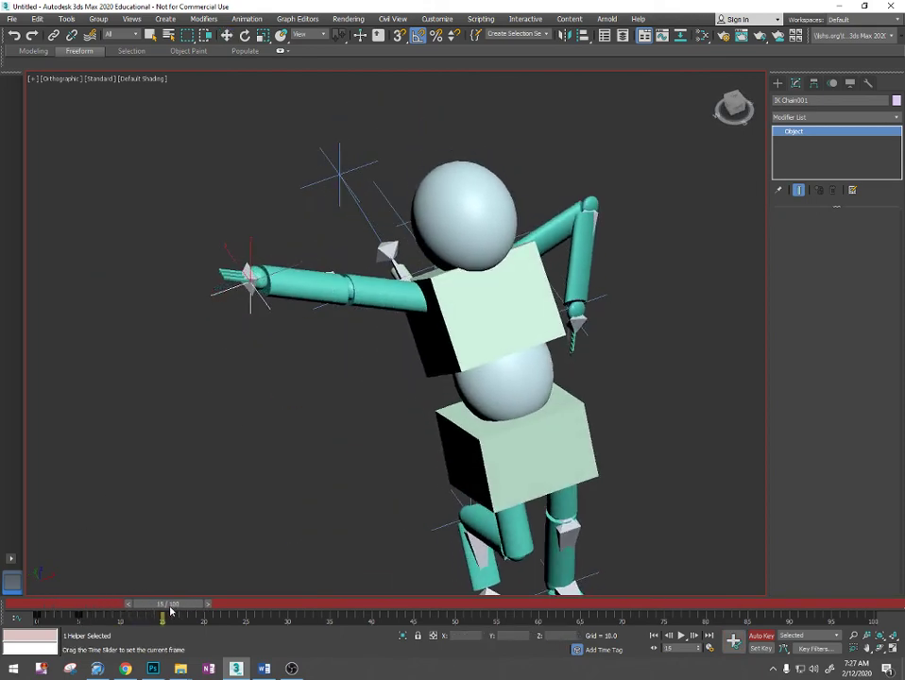
pyautogui.scroll(-4, 459, 334)
pyautogui.keyDown('alt'); pyautogui.moveTo(459, 335); pyautogui.dragTo(455, 402, button='middle'); pyautogui.keyUp('alt')
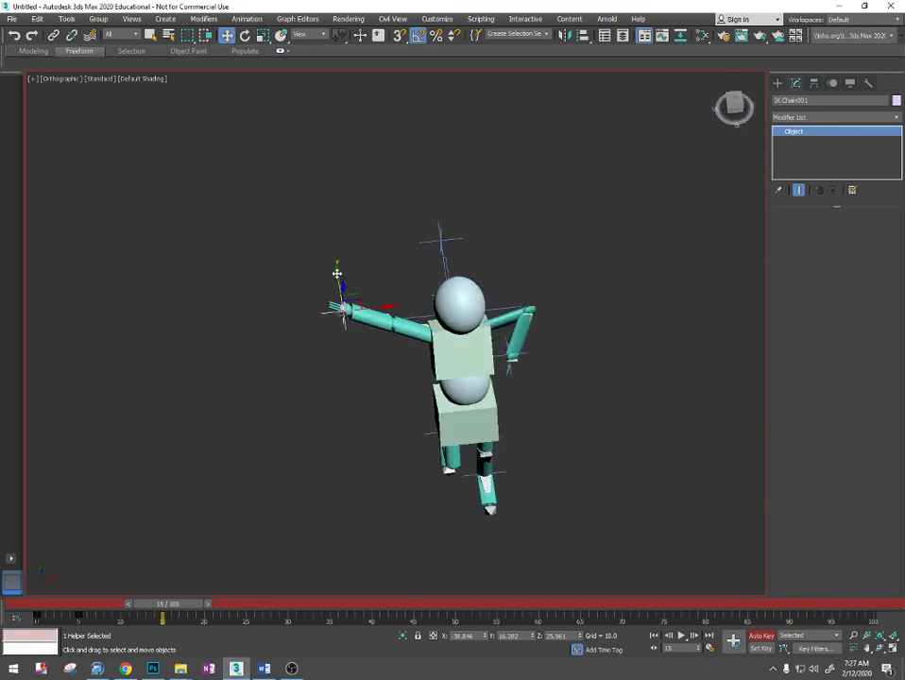
pyautogui.moveTo(337, 274); pyautogui.dragTo(374, 366)
pyautogui.keyDown('alt'); pyautogui.moveTo(376, 366); pyautogui.dragTo(525, 332, button='middle'); pyautogui.keyUp('alt')
pyautogui.scroll(3, 472, 349)
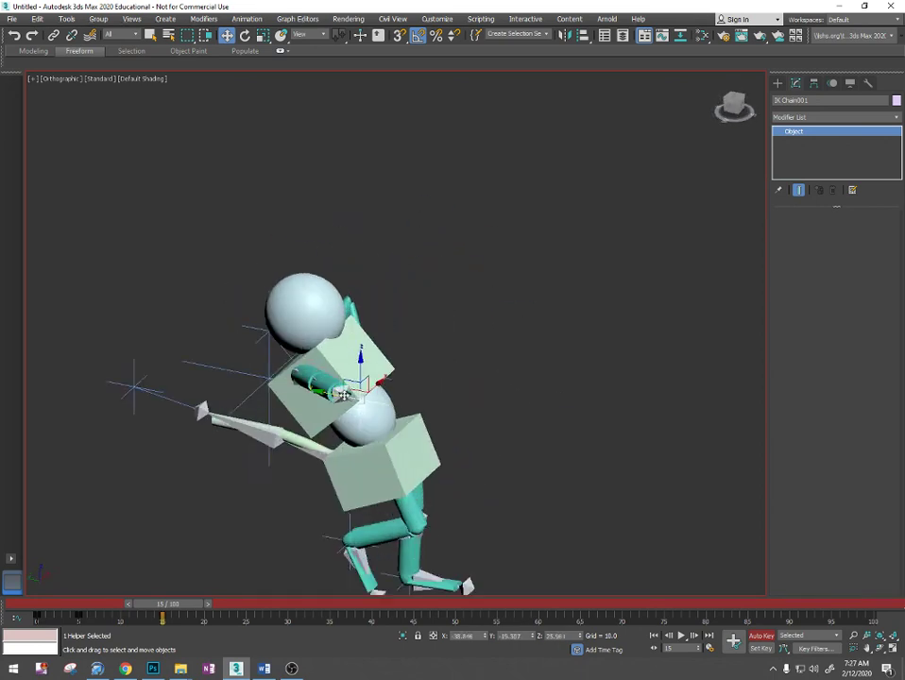
# - Lower the IK Chain001 arm goal and bring it closer to the body, to about X -24.2, Y -1.8, Z 3.8
pyautogui.scroll(3, 344, 394)
pyautogui.keyDown('alt'); pyautogui.moveTo(344, 395); pyautogui.dragTo(372, 364, button='middle'); pyautogui.keyUp('alt')
pyautogui.moveTo(371, 364); pyautogui.dragTo(342, 493)
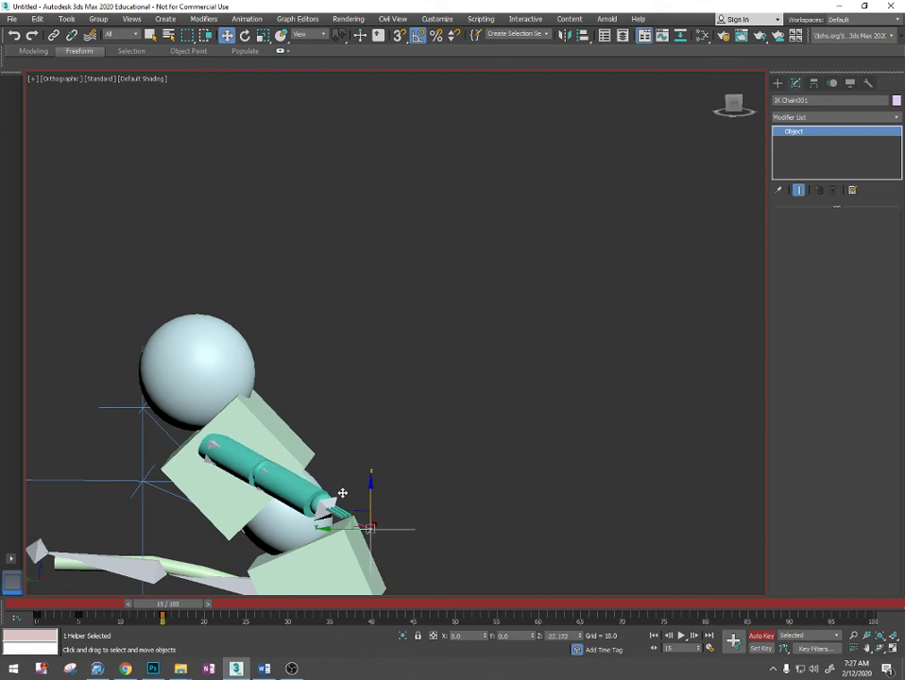
pyautogui.keyDown('alt'); pyautogui.moveTo(341, 493); pyautogui.dragTo(362, 530, button='middle'); pyautogui.keyUp('alt')
pyautogui.moveTo(383, 527); pyautogui.dragTo(446, 457)
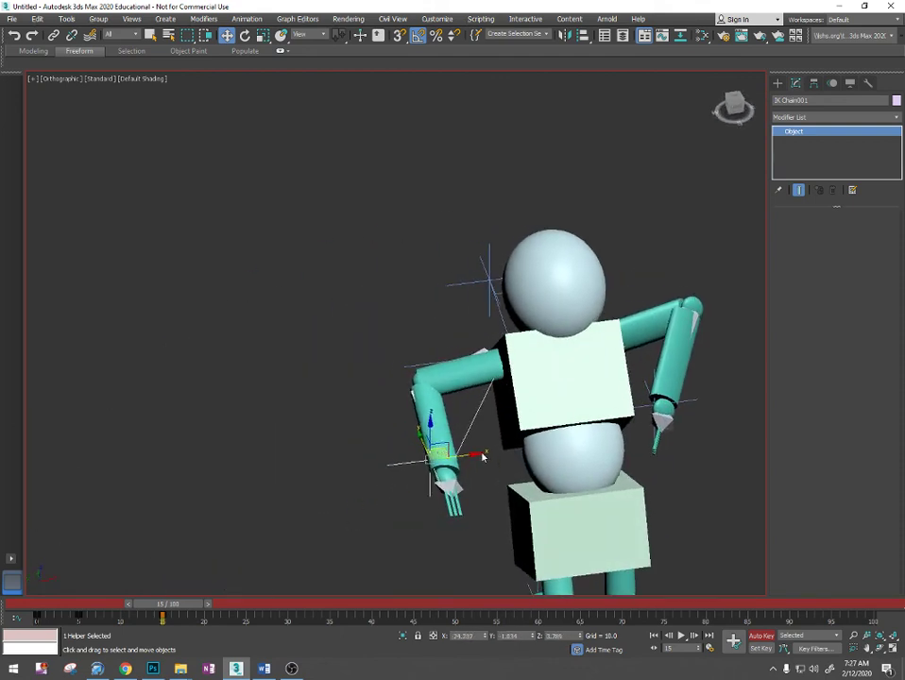
pyautogui.keyDown('alt'); pyautogui.moveTo(444, 464); pyautogui.dragTo(625, 326, button='middle'); pyautogui.keyUp('alt')
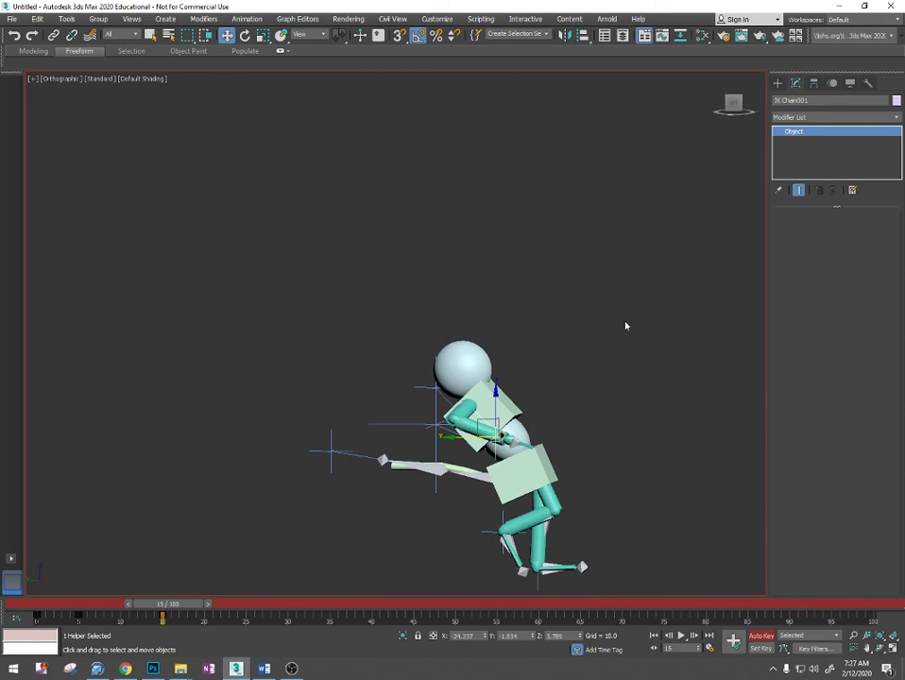
pyautogui.click(730, 109)
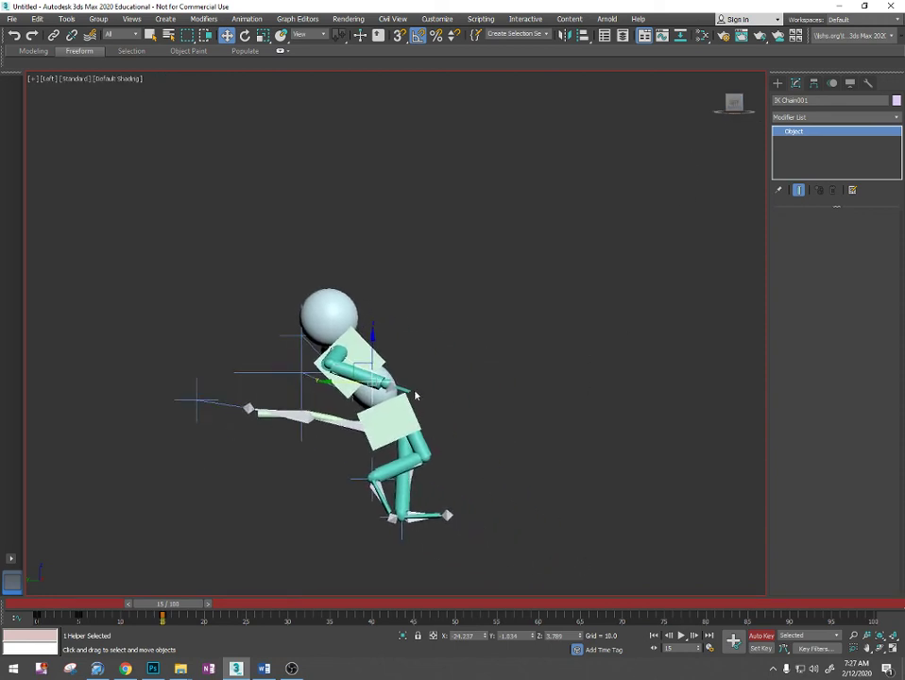
pyautogui.scroll(3, 416, 395)
pyautogui.scroll(-5, 417, 387)
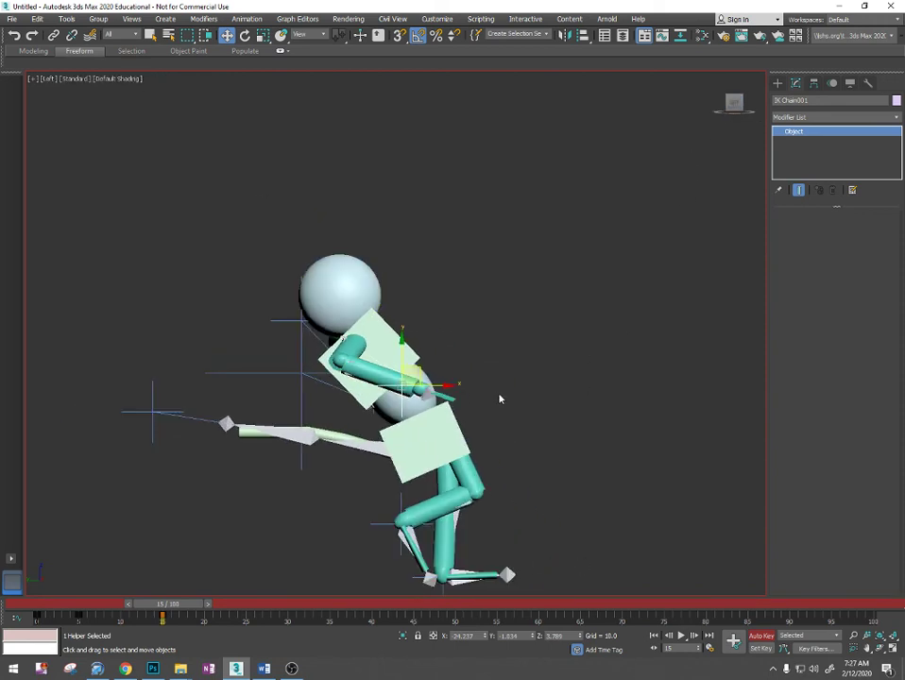
pyautogui.moveTo(565, 470); pyautogui.dragTo(319, 436, button='middle')
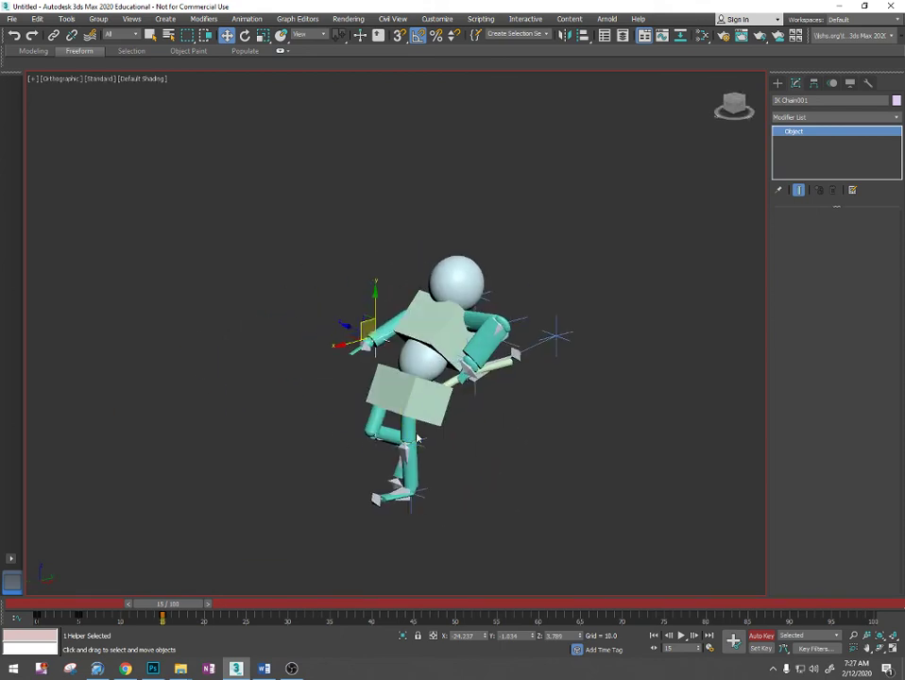
# - Set keys for the other arm's IK goal (IK Chain002) at frames 0 and 5
pyautogui.moveTo(177, 612); pyautogui.dragTo(97, 612)
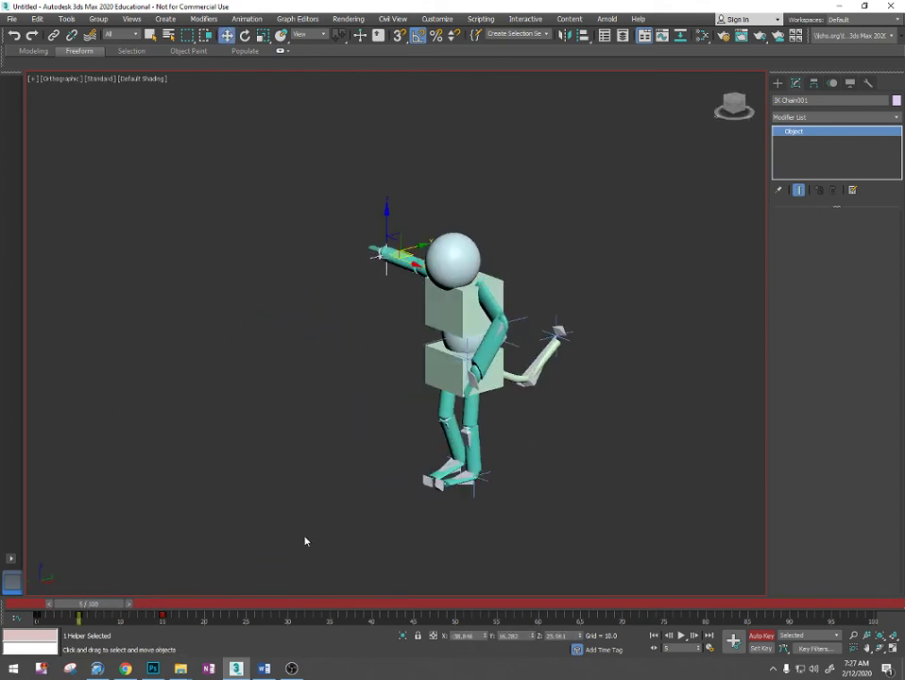
pyautogui.keyDown('alt'); pyautogui.moveTo(506, 360); pyautogui.dragTo(467, 374, button='middle'); pyautogui.keyUp('alt')
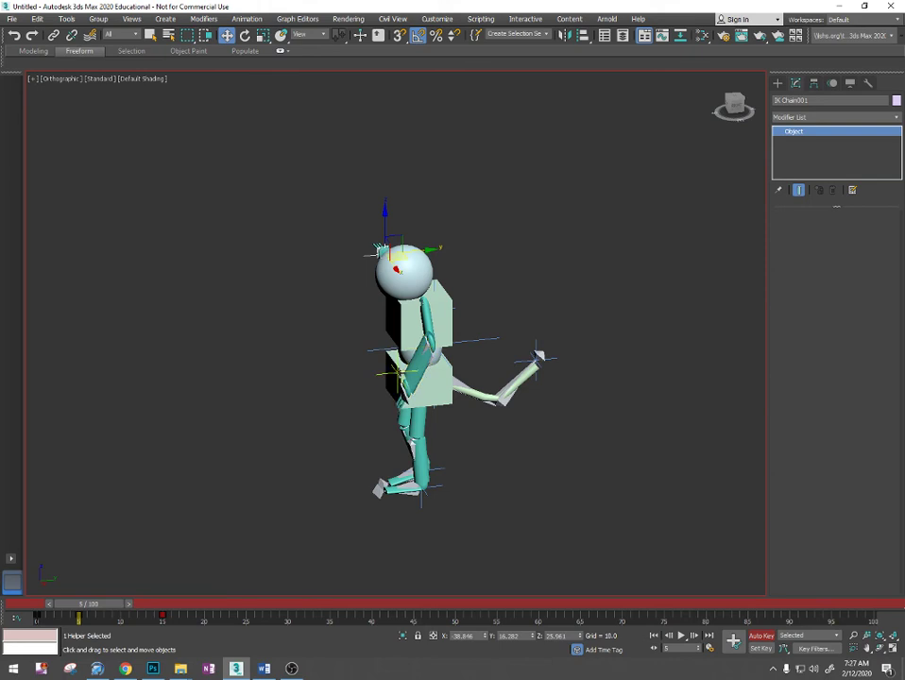
pyautogui.click(398, 373)
pyautogui.moveTo(434, 378); pyautogui.dragTo(497, 388, button='middle')
pyautogui.keyDown('alt'); pyautogui.moveTo(497, 388); pyautogui.dragTo(537, 387, button='middle'); pyautogui.keyUp('alt')
pyautogui.scroll(3, 478, 377)
pyautogui.moveTo(433, 390); pyautogui.dragTo(479, 407, button='middle')
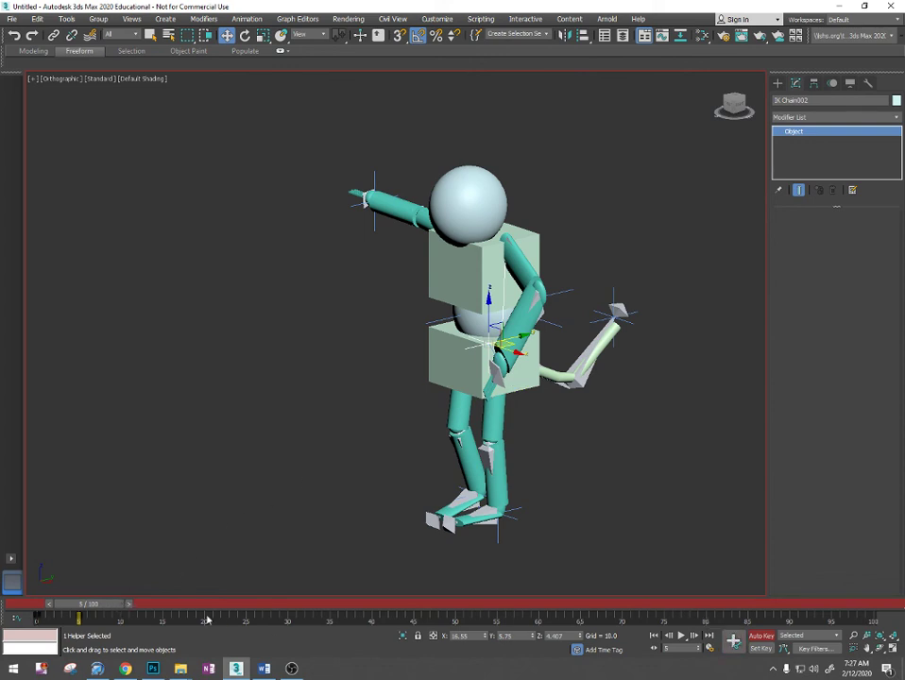
# - At frame 15, move the IK Chain002 arm goal forward along Y to about -14.4
pyautogui.moveTo(106, 598); pyautogui.dragTo(188, 602)
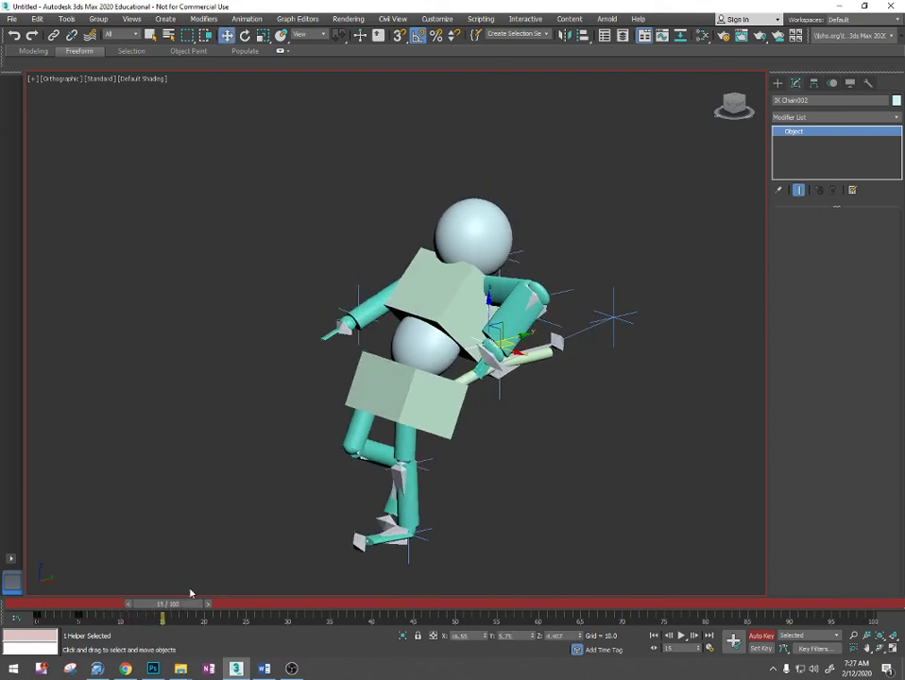
pyautogui.keyDown('alt'); pyautogui.moveTo(607, 328); pyautogui.dragTo(530, 369, button='middle'); pyautogui.keyUp('alt')
pyautogui.moveTo(508, 356); pyautogui.dragTo(406, 383)
pyautogui.keyDown('alt'); pyautogui.moveTo(513, 397); pyautogui.dragTo(610, 353, button='middle'); pyautogui.keyUp('alt')
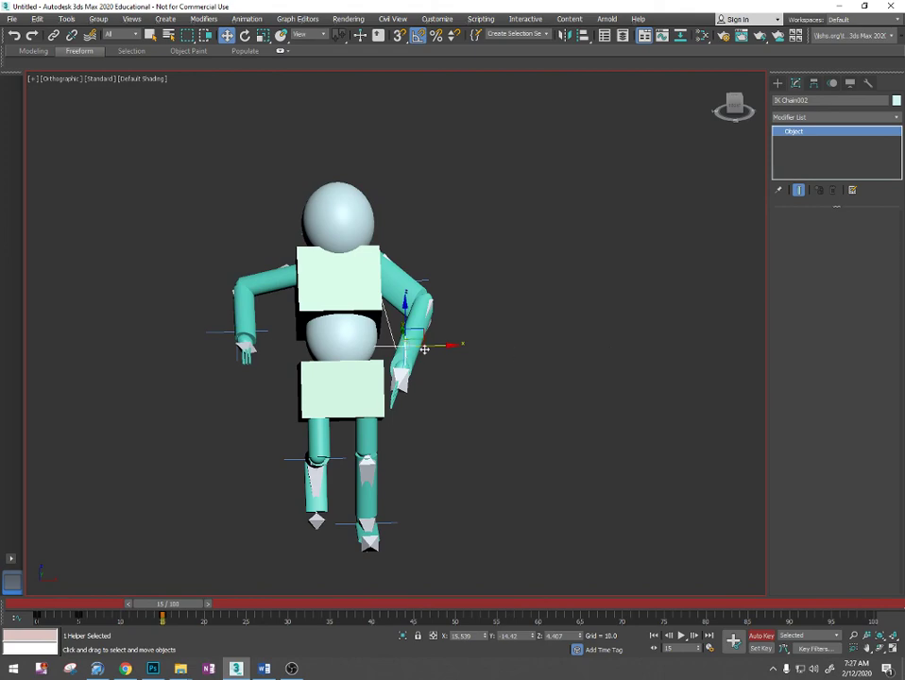
# - At frame 15, move the IK Chain002 arm goal outward from the body along X to about 28.4
pyautogui.moveTo(424, 349); pyautogui.dragTo(477, 347)
pyautogui.keyDown('alt'); pyautogui.moveTo(478, 374); pyautogui.dragTo(359, 397, button='middle'); pyautogui.keyUp('alt')
pyautogui.moveTo(183, 605)
pyautogui.mouseDown()
pyautogui.moveTo(122, 609)
pyautogui.moveTo(62, 594)
pyautogui.moveTo(181, 587)
pyautogui.mouseUp()
pyautogui.press('w')
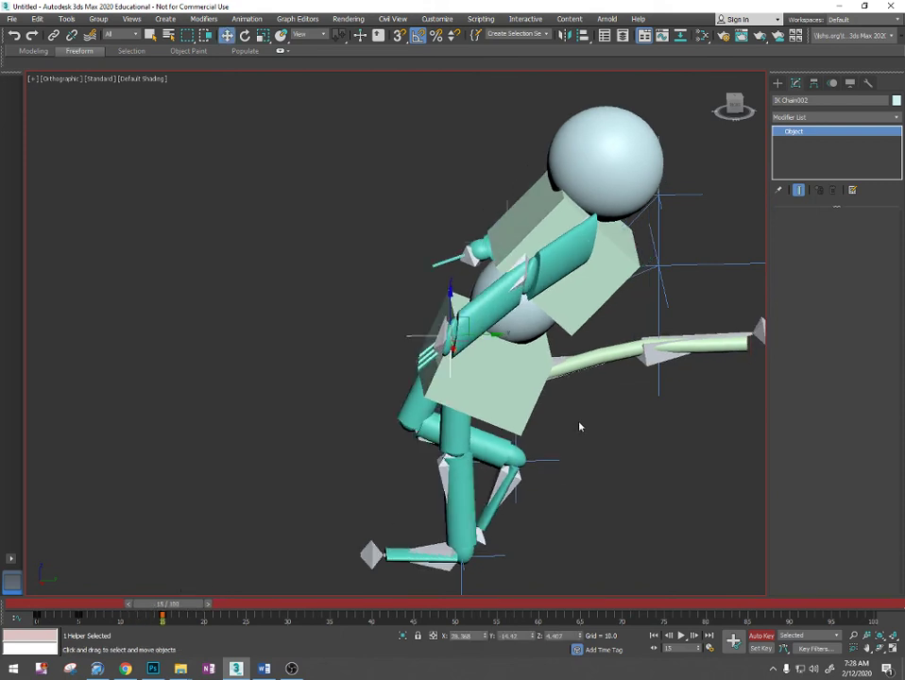
# - Set keys for the IK goal behind the upper body (IK Chain005) at frames 0 and 5
pyautogui.moveTo(625, 362); pyautogui.dragTo(572, 340, button='middle')
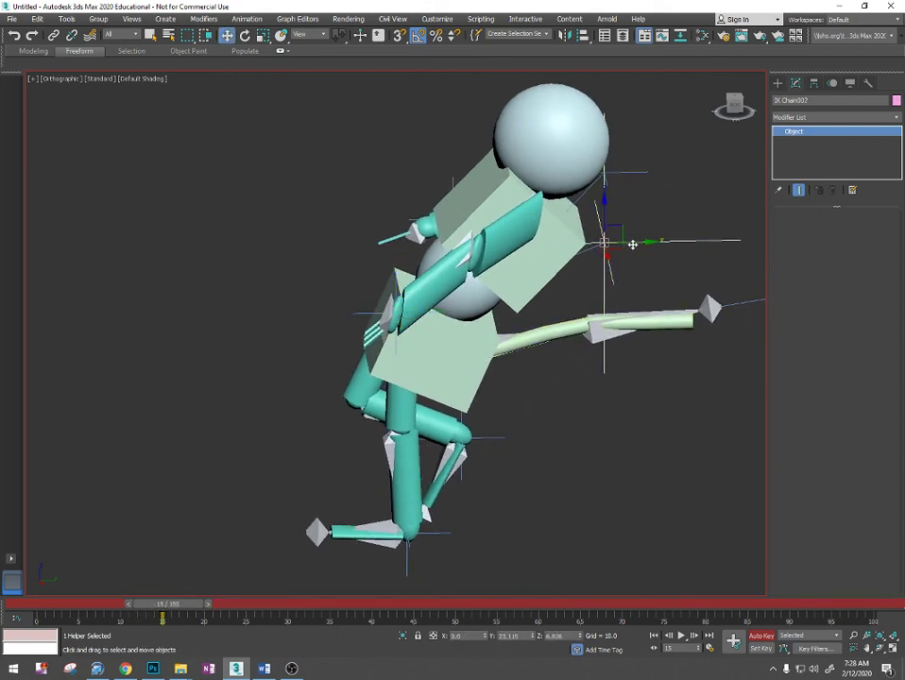
pyautogui.moveTo(629, 236); pyautogui.dragTo(600, 273)
pyautogui.click(614, 172)
pyautogui.moveTo(607, 149)
pyautogui.mouseDown()
pyautogui.moveTo(564, 129)
pyautogui.moveTo(575, 156)
pyautogui.moveTo(605, 172)
pyautogui.mouseUp()
pyautogui.moveTo(206, 611); pyautogui.dragTo(111, 605)
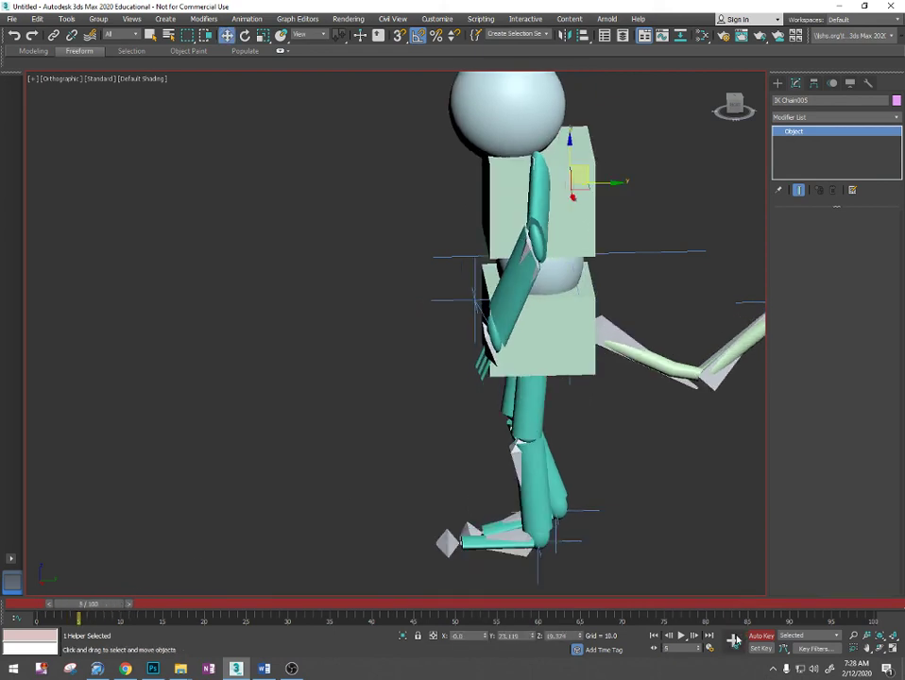
pyautogui.click(735, 641)
pyautogui.moveTo(564, 362); pyautogui.dragTo(489, 447, button='middle')
pyautogui.keyDown('alt'); pyautogui.moveTo(457, 336); pyautogui.dragTo(401, 370, button='middle'); pyautogui.keyUp('alt')
# - At frame 15, move the upper-body IK goal (IK Chain005) forward to about Y -0.6, Z 21.3 to straighten the torso
pyautogui.press('F3')
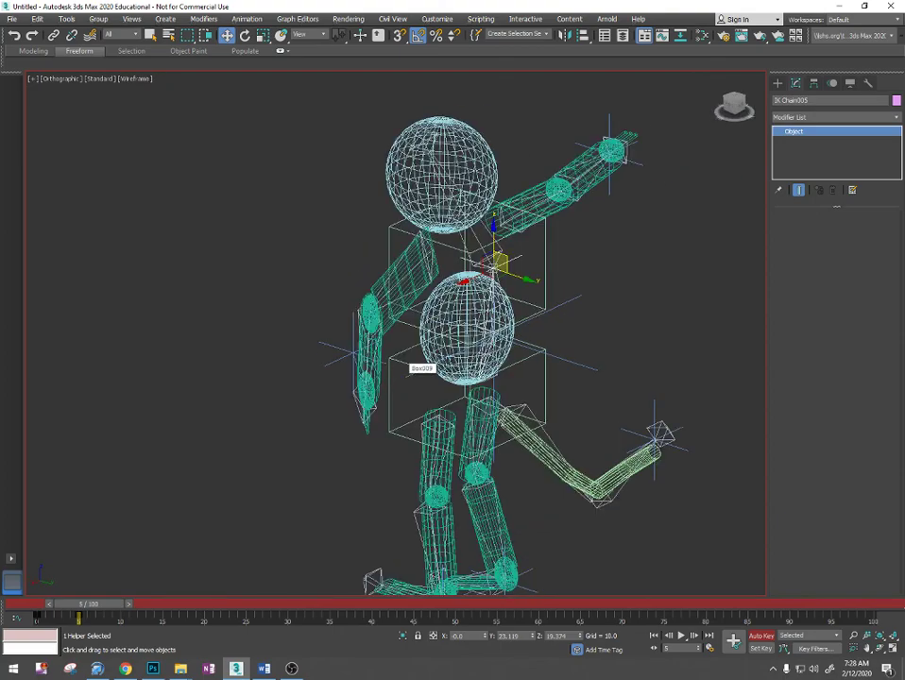
pyautogui.scroll(6, 477, 260)
pyautogui.scroll(-2, 576, 283)
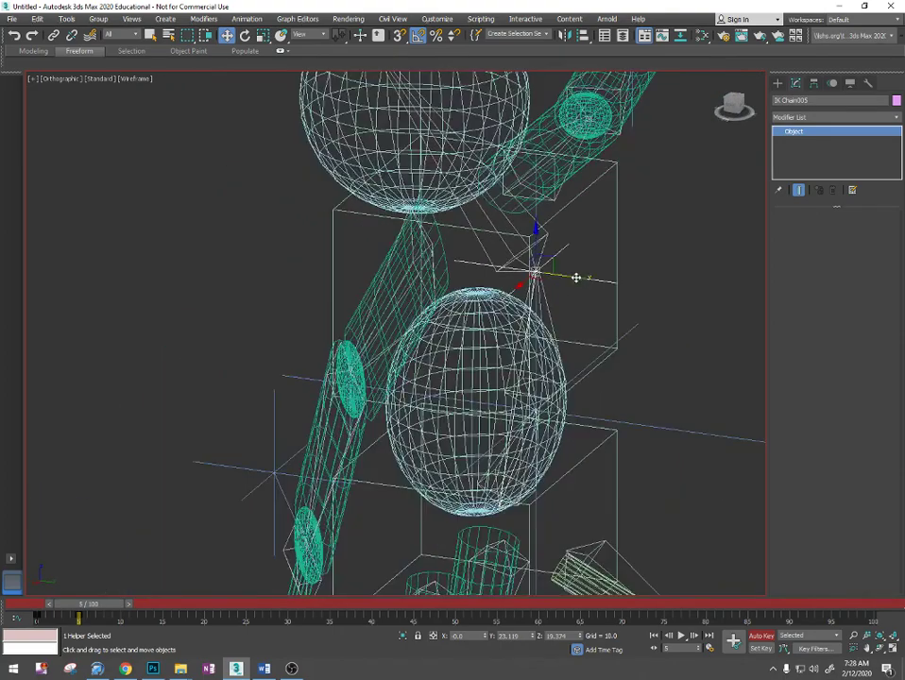
pyautogui.moveTo(112, 608); pyautogui.dragTo(192, 616)
pyautogui.press('F3')
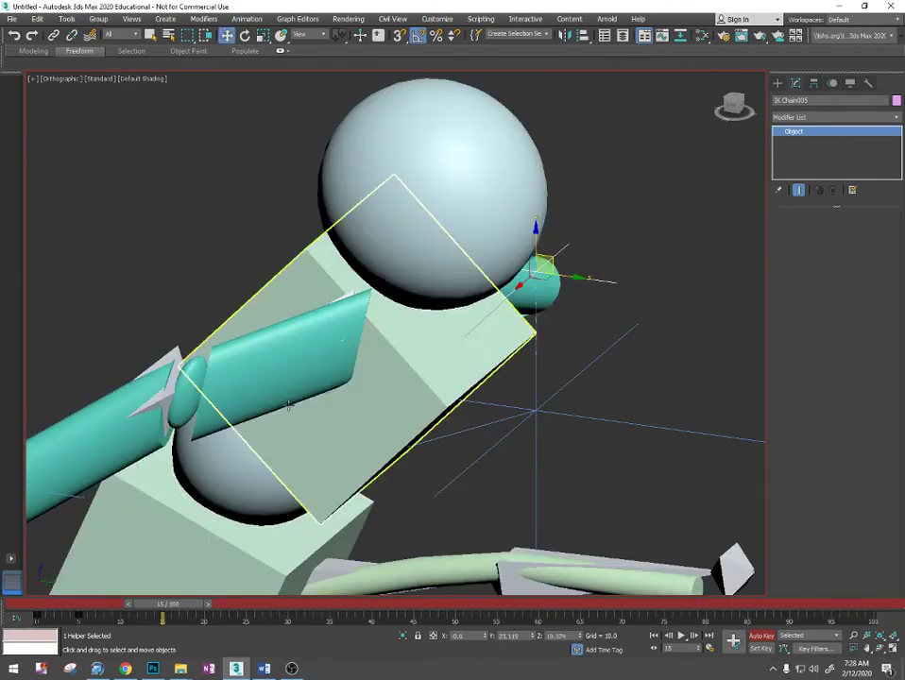
pyautogui.scroll(-4, 370, 386)
pyautogui.scroll(-3, 451, 319)
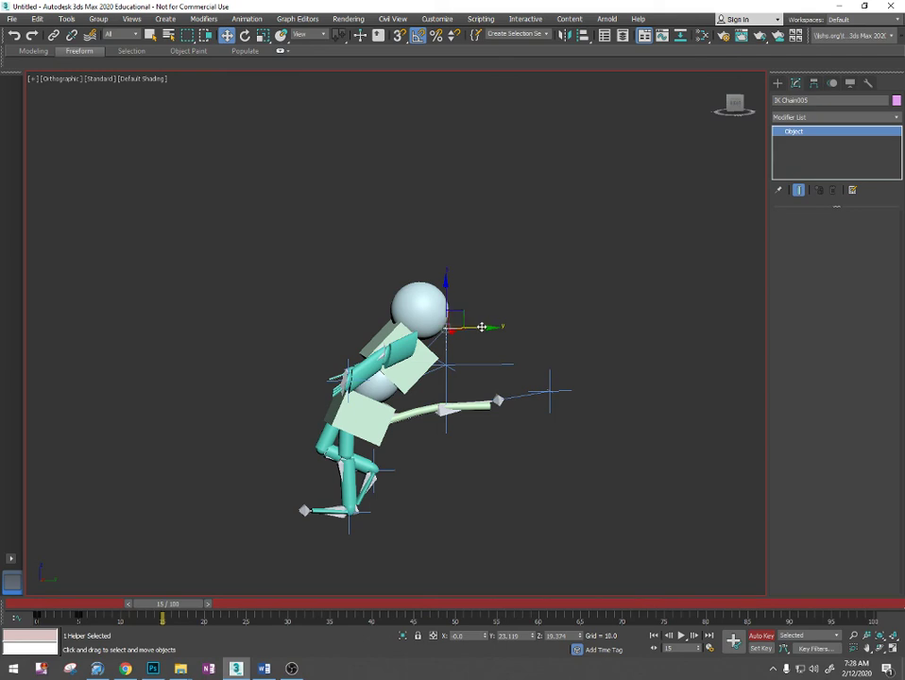
pyautogui.moveTo(481, 326); pyautogui.dragTo(392, 309)
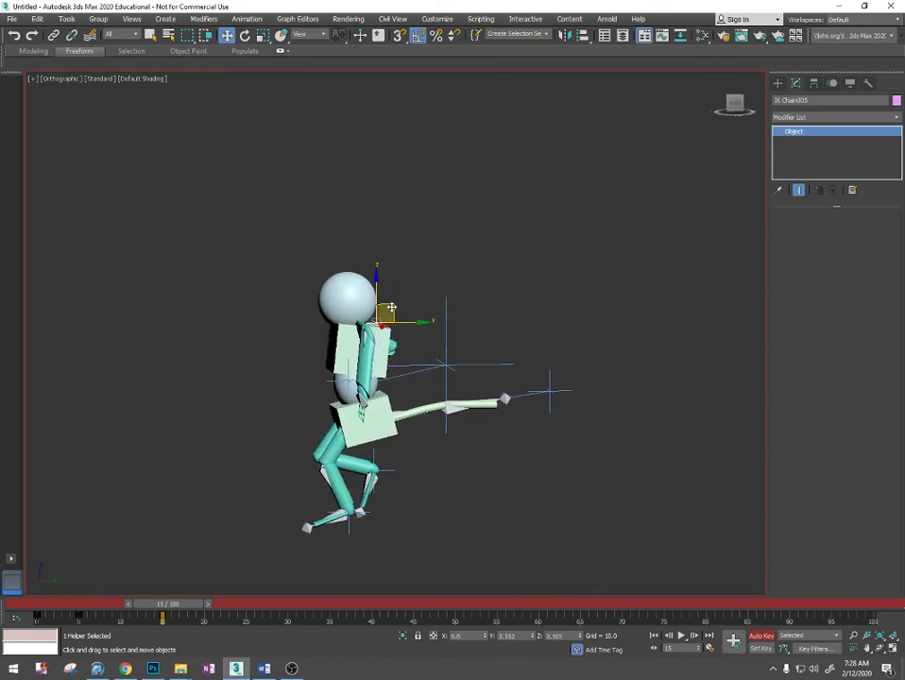
pyautogui.keyDown('alt'); pyautogui.moveTo(365, 410); pyautogui.dragTo(546, 397, button='middle'); pyautogui.keyUp('alt')
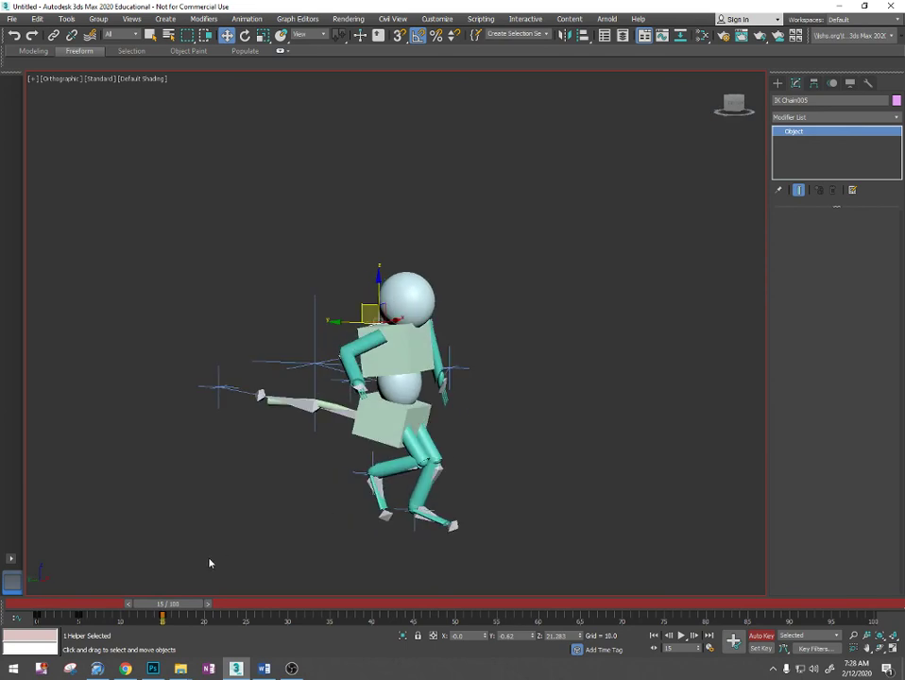
pyautogui.moveTo(167, 604); pyautogui.dragTo(149, 569)
pyautogui.press('w')
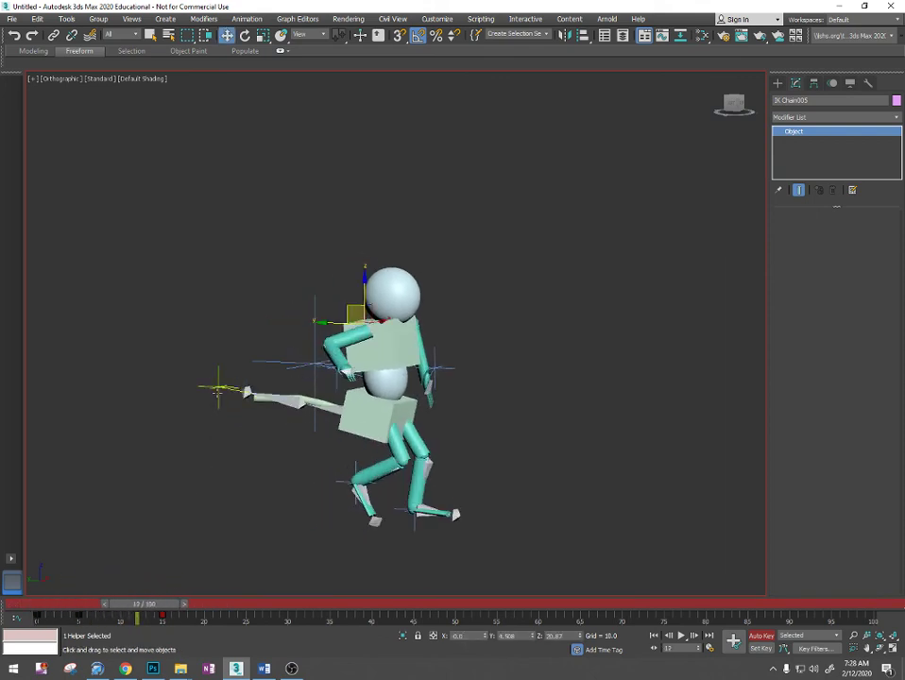
# - Set keys for the tail's IK goal (IK Chain006) at frames 0 and 5
pyautogui.click(287, 383)
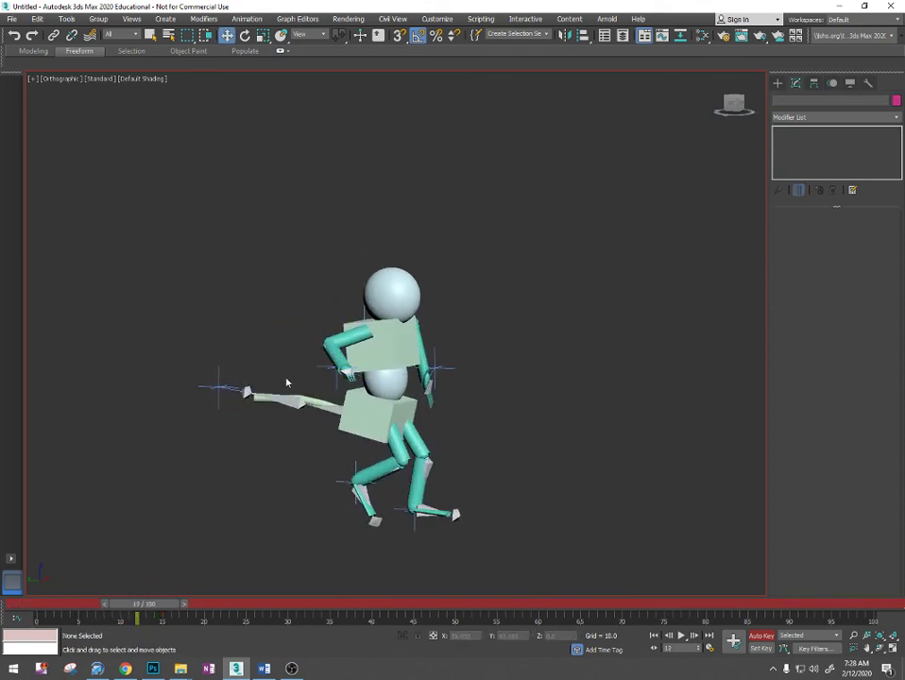
pyautogui.click(224, 384)
pyautogui.keyDown('alt'); pyautogui.moveTo(329, 386); pyautogui.dragTo(532, 396, button='middle'); pyautogui.keyUp('alt')
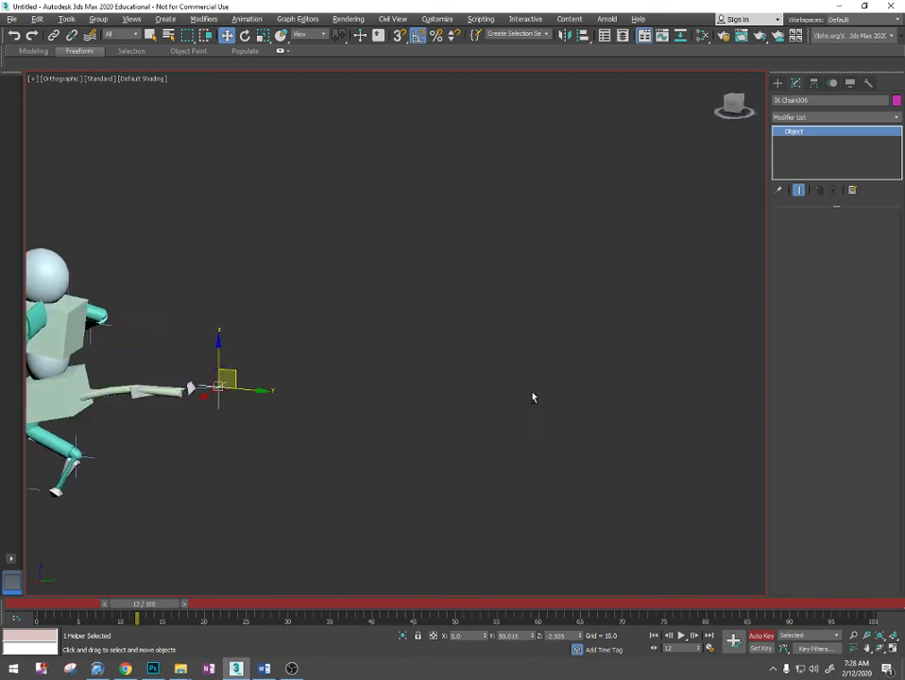
pyautogui.moveTo(208, 416); pyautogui.dragTo(438, 374, button='middle')
pyautogui.moveTo(463, 339)
pyautogui.mouseDown()
pyautogui.moveTo(430, 331)
pyautogui.moveTo(400, 339)
pyautogui.moveTo(463, 338)
pyautogui.mouseUp()
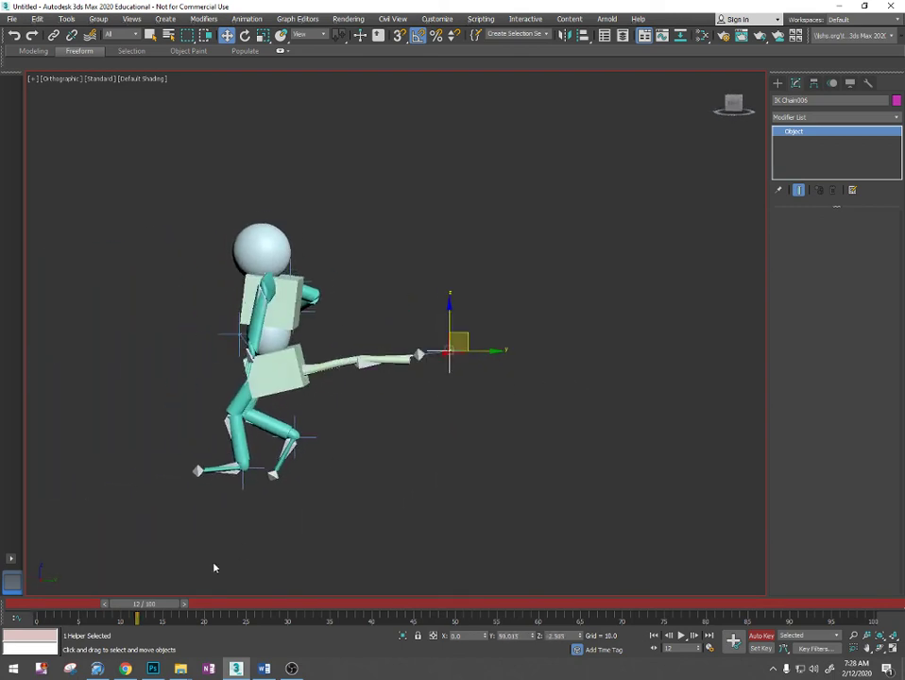
pyautogui.moveTo(157, 606); pyautogui.dragTo(95, 614)
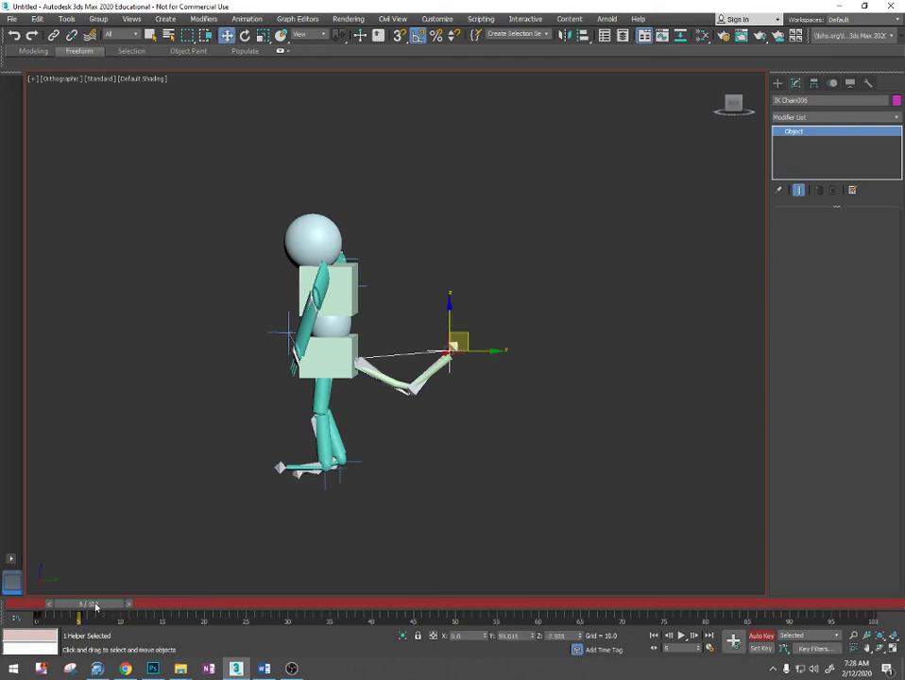
pyautogui.moveTo(96, 606); pyautogui.dragTo(168, 606)
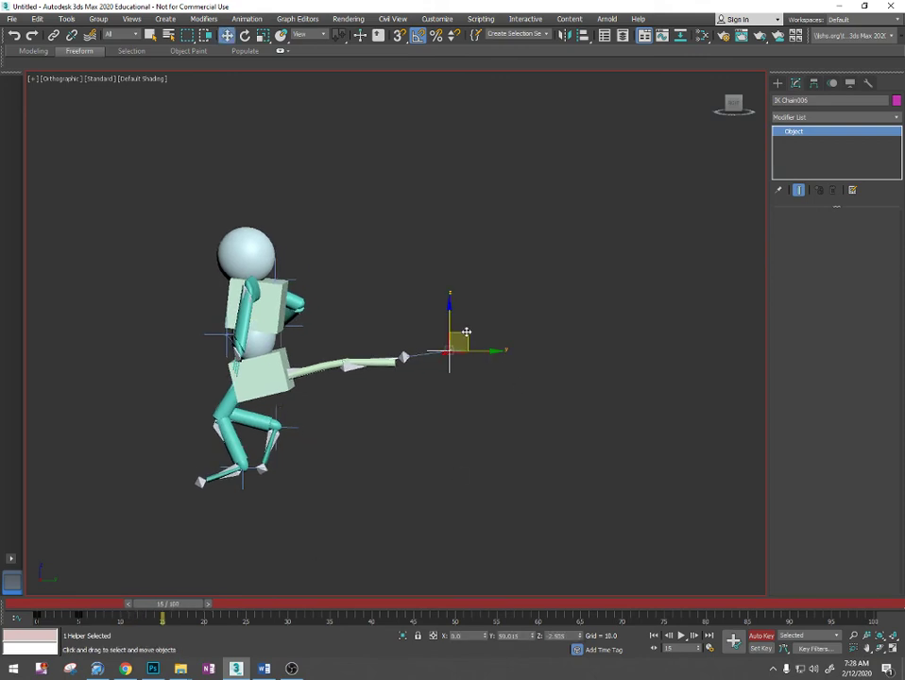
# - Position the tail's IK goal at about Y 15, Z 17.5 on frame 15 and about Y 35.3, Z -3 on frame 10
pyautogui.moveTo(465, 332); pyautogui.dragTo(338, 272)
pyautogui.moveTo(185, 607); pyautogui.dragTo(141, 605)
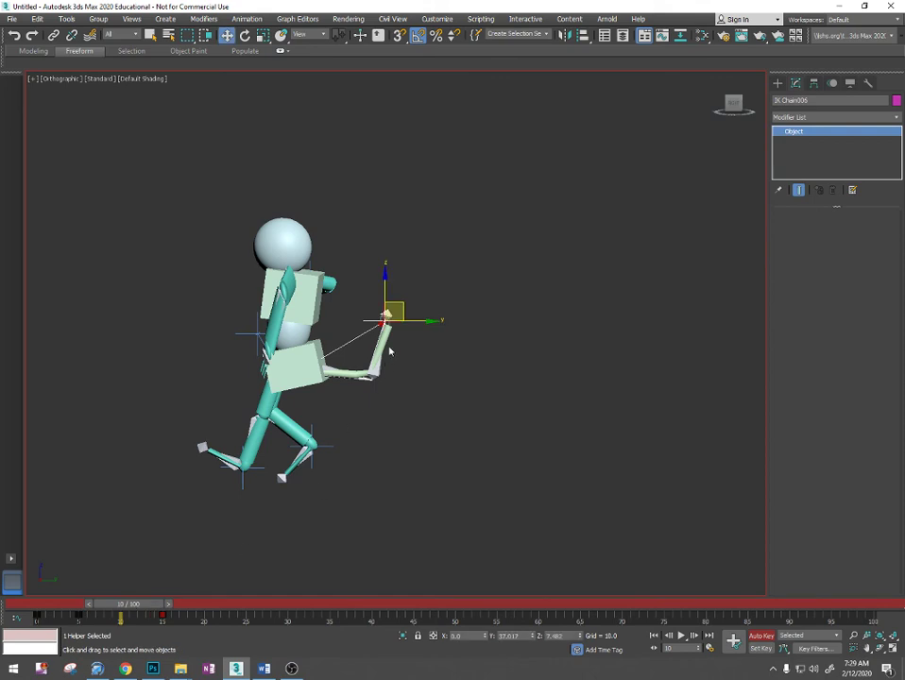
pyautogui.moveTo(398, 306); pyautogui.dragTo(393, 338)
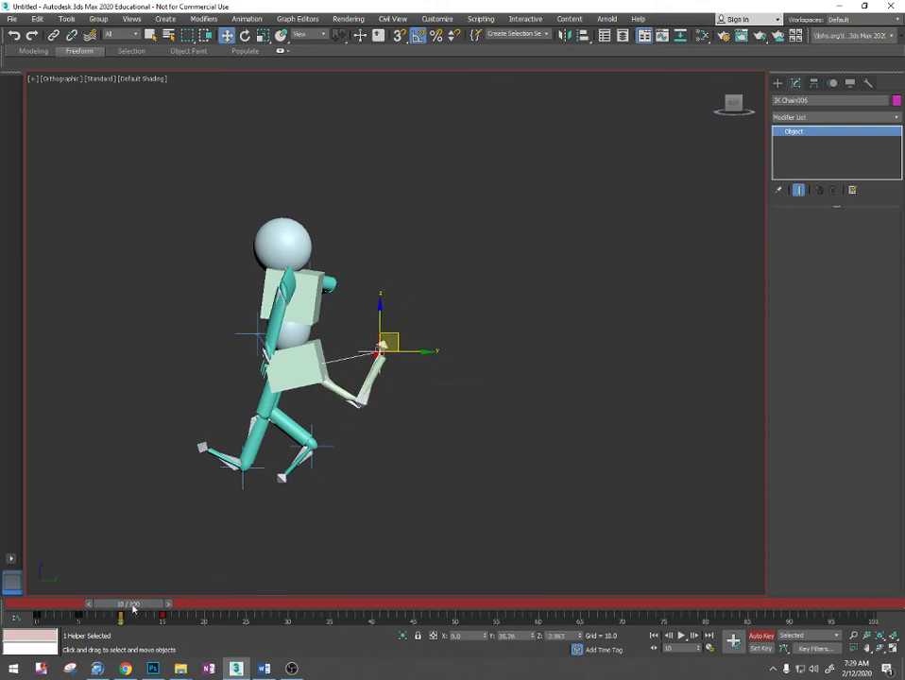
pyautogui.moveTo(132, 609); pyautogui.dragTo(165, 608)
pyautogui.scroll(-2, 250, 399)
pyautogui.keyDown('alt'); pyautogui.moveTo(251, 393); pyautogui.dragTo(312, 453, button='middle'); pyautogui.keyUp('alt')
pyautogui.moveTo(168, 603); pyautogui.dragTo(199, 604)
pyautogui.press('w')
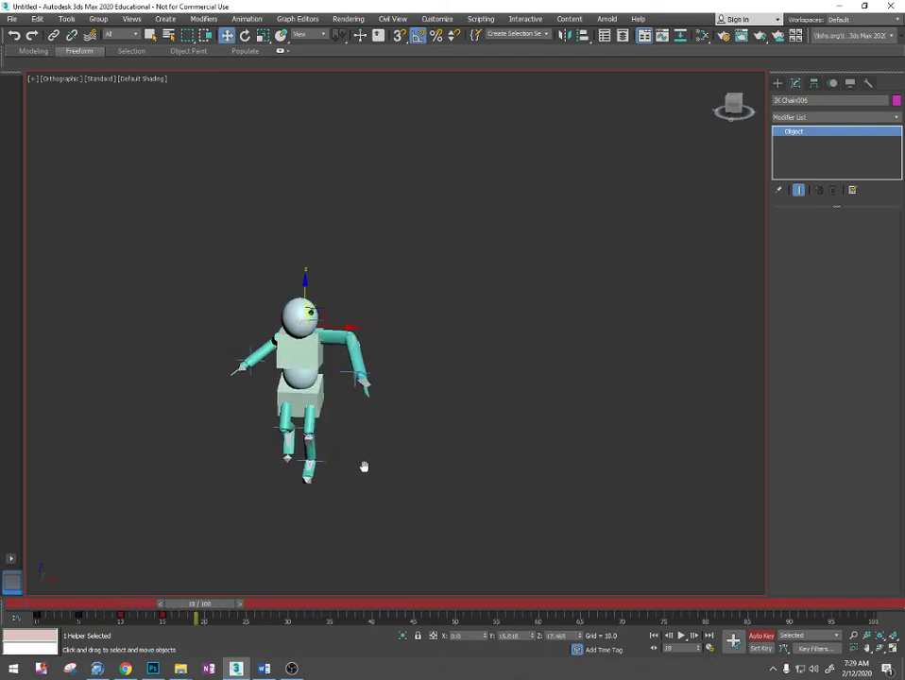
pyautogui.keyDown('alt'); pyautogui.moveTo(334, 441); pyautogui.dragTo(326, 459, button='middle'); pyautogui.keyUp('alt')
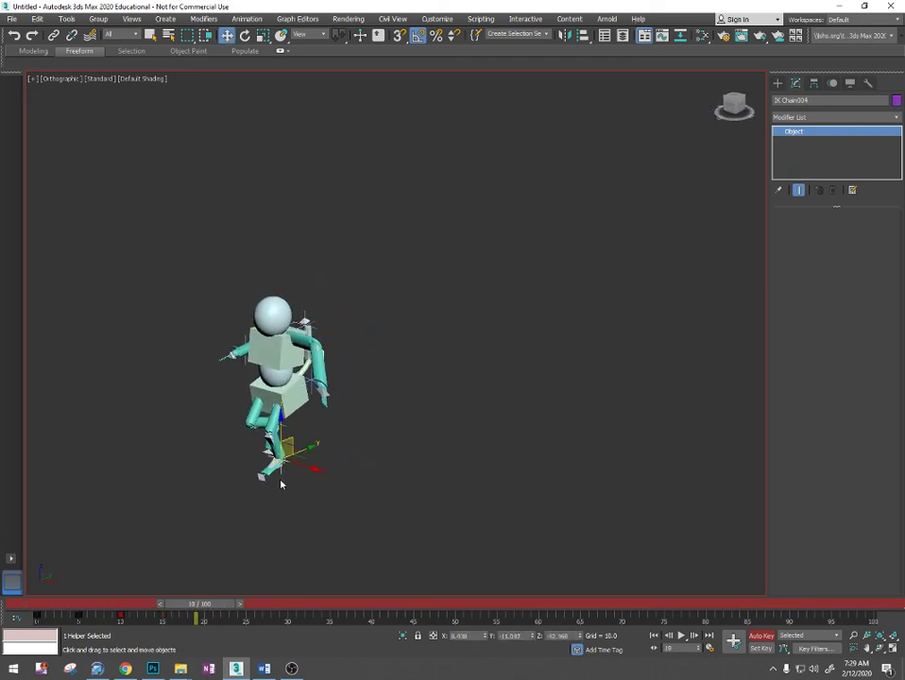
pyautogui.keyDown('alt'); pyautogui.moveTo(281, 484); pyautogui.dragTo(285, 511, button='middle'); pyautogui.keyUp('alt')
pyautogui.moveTo(215, 382); pyautogui.dragTo(177, 515)
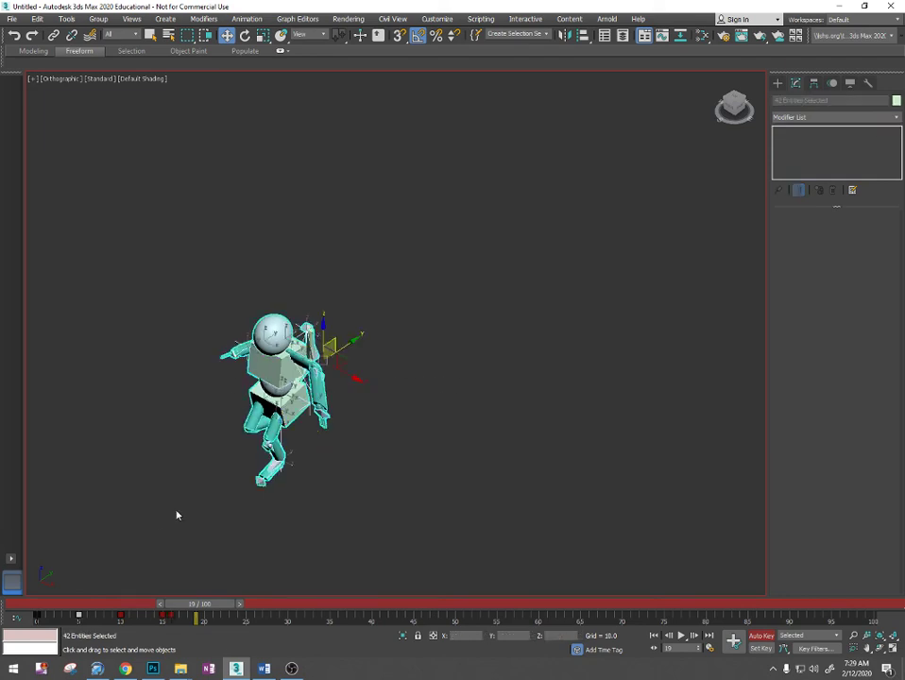
pyautogui.moveTo(321, 385); pyautogui.dragTo(374, 426)
pyautogui.scroll(4, 279, 461)
pyautogui.moveTo(278, 461); pyautogui.dragTo(343, 456, button='middle')
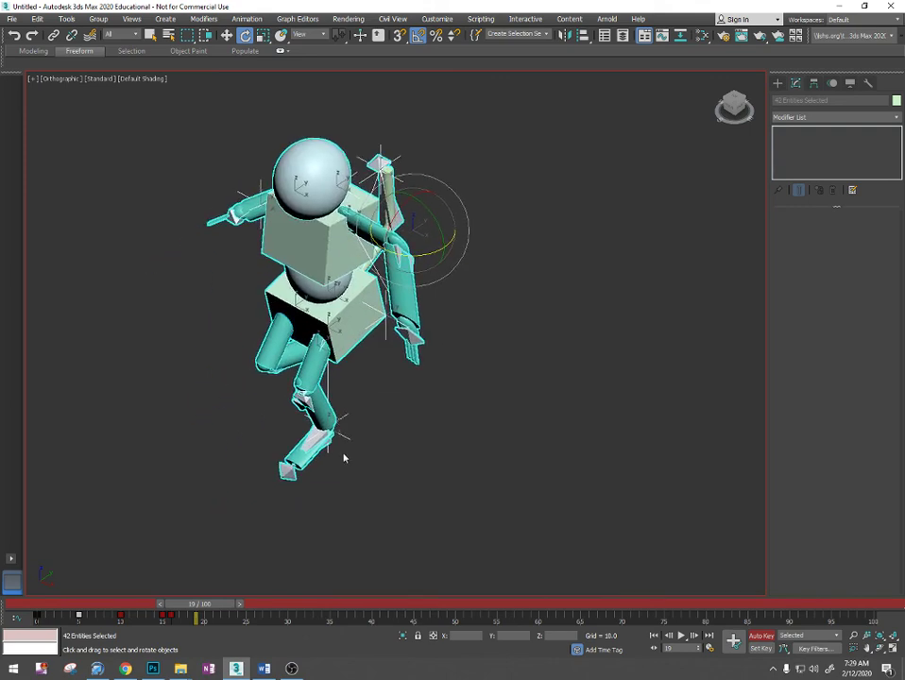
# - At frame 15, move the planted foot's IK goal (IK Chain004) to about X 7.4, Y -8.6
pyautogui.click(344, 434)
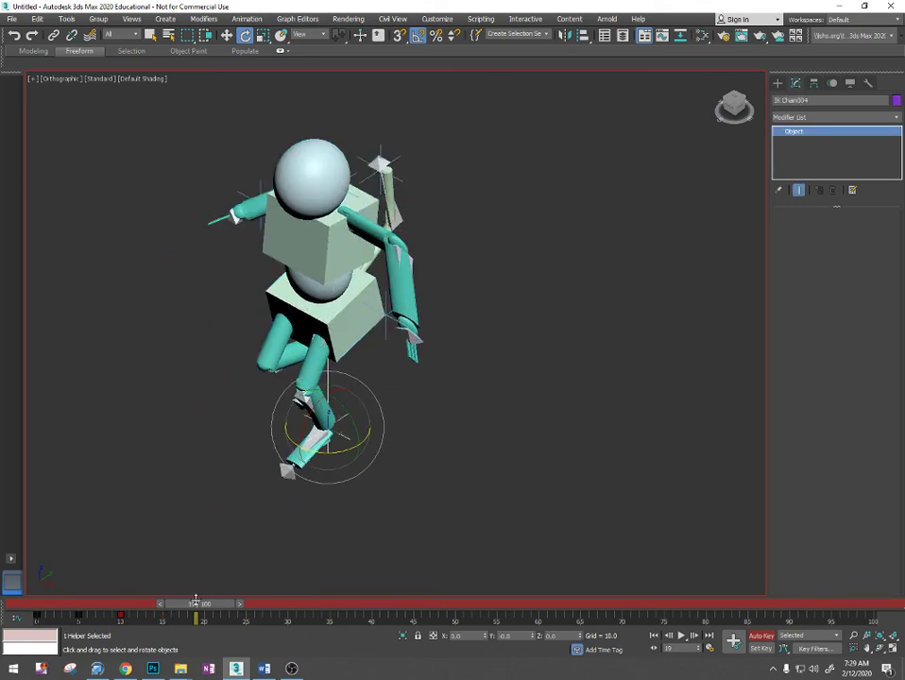
pyautogui.moveTo(196, 602); pyautogui.dragTo(169, 605)
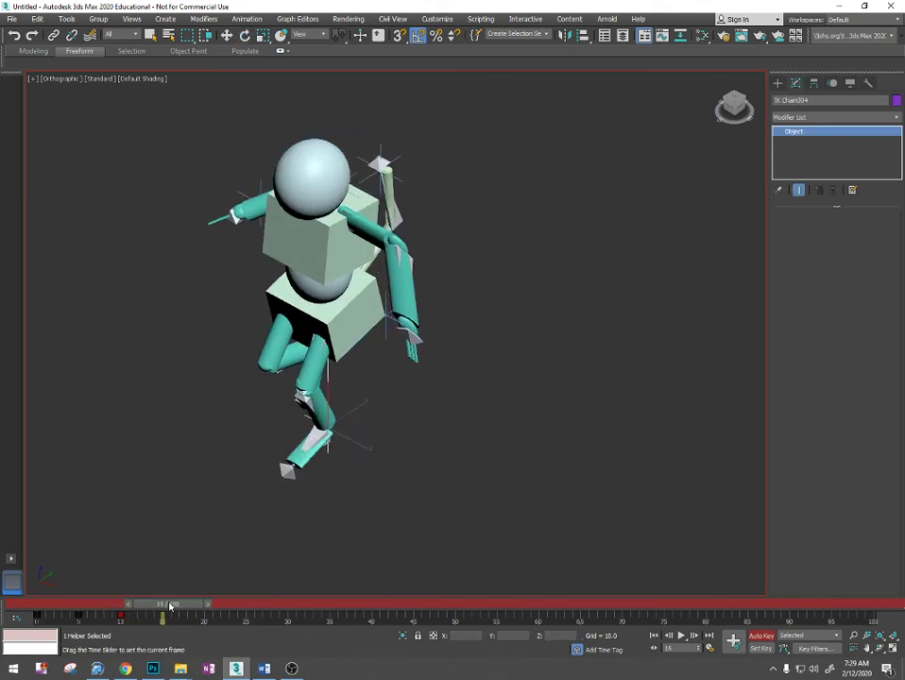
pyautogui.press('e')
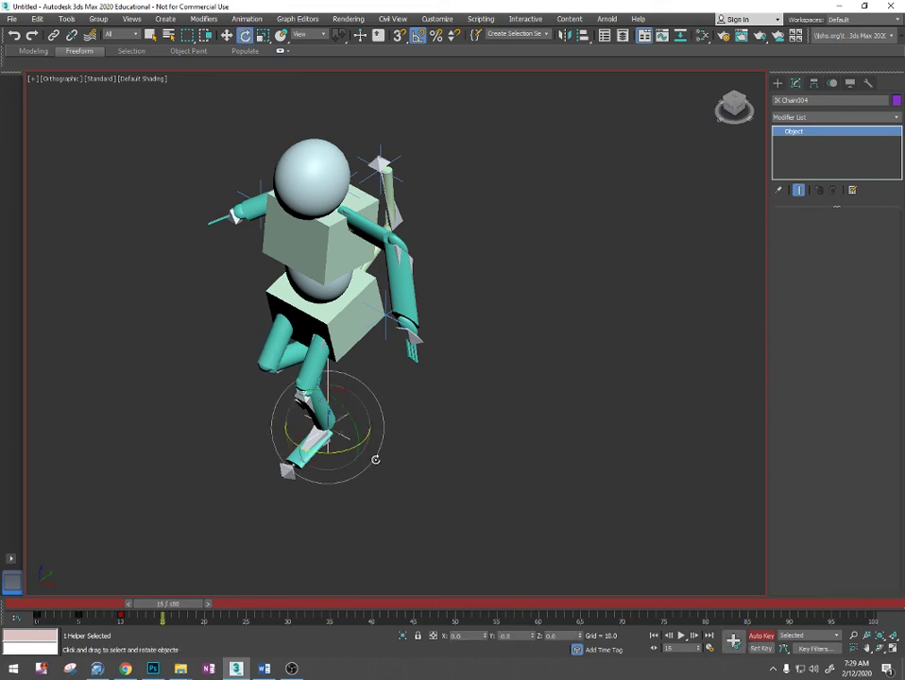
pyautogui.press('w')
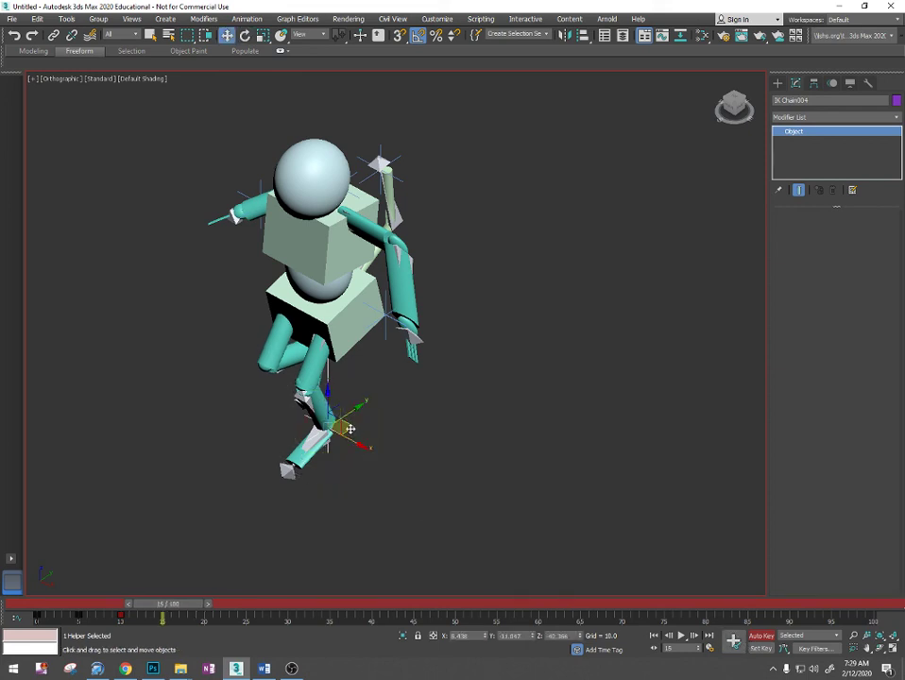
pyautogui.moveTo(349, 429); pyautogui.dragTo(359, 426)
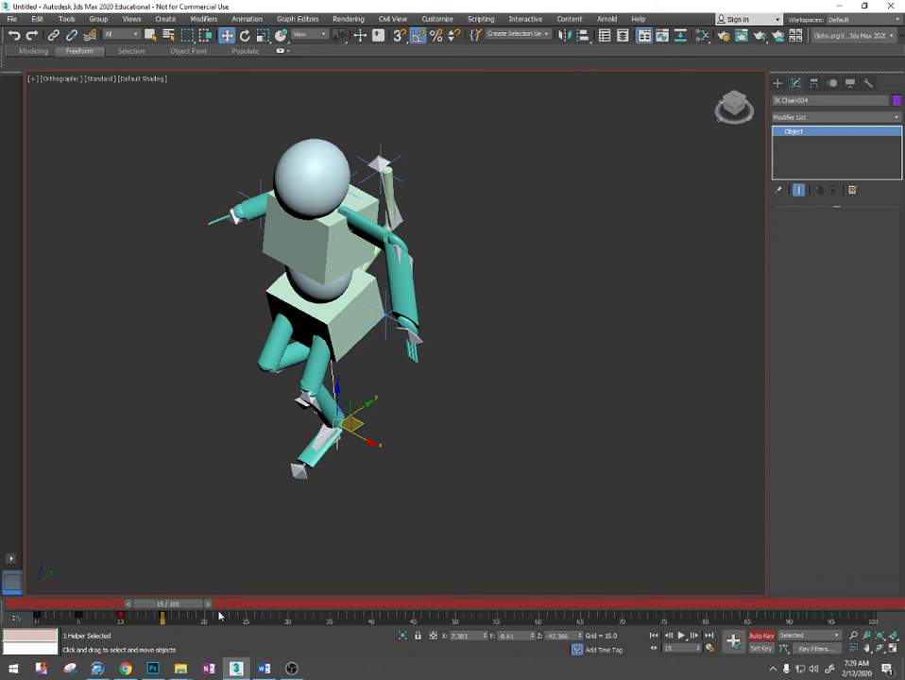
# - Try to rotate the planted foot's bone (Bone013) 45 degrees about the vertical axis at frame 18, then undo the rotation
pyautogui.moveTo(193, 608); pyautogui.dragTo(201, 608)
pyautogui.press('e')
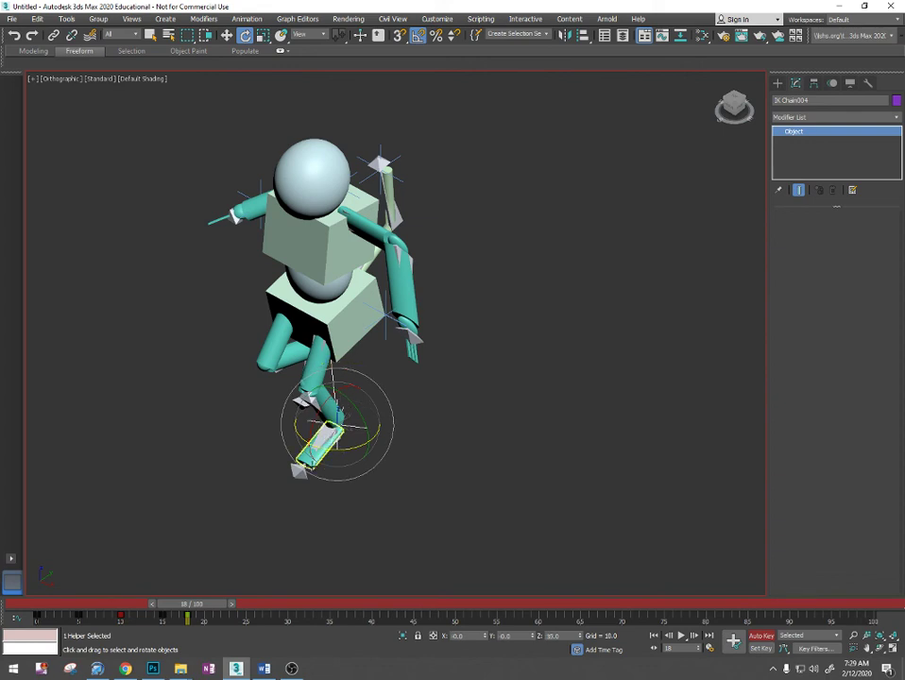
pyautogui.click(296, 472)
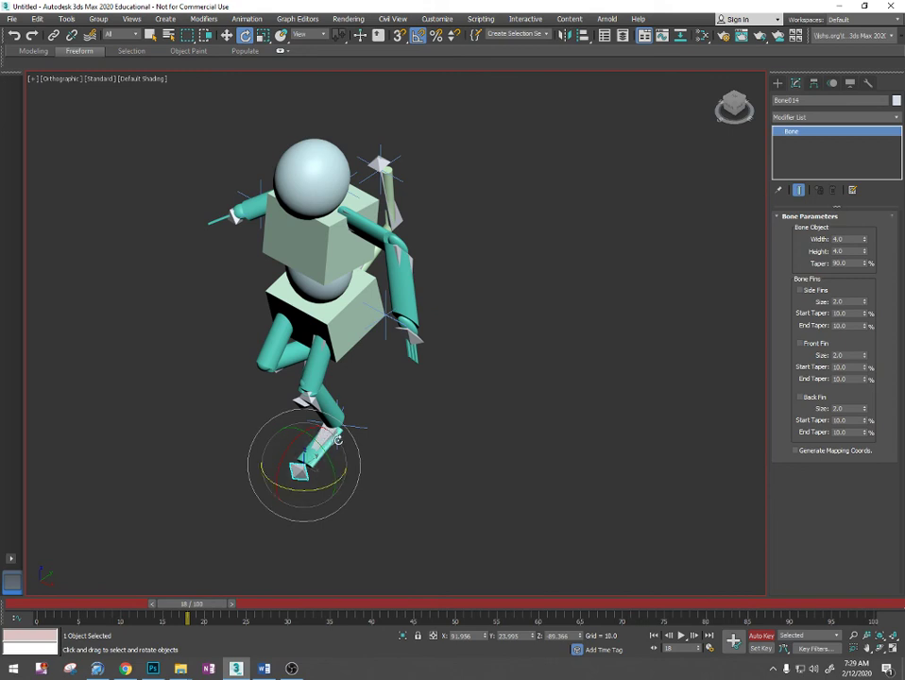
pyautogui.scroll(10, 337, 439)
pyautogui.click(289, 399)
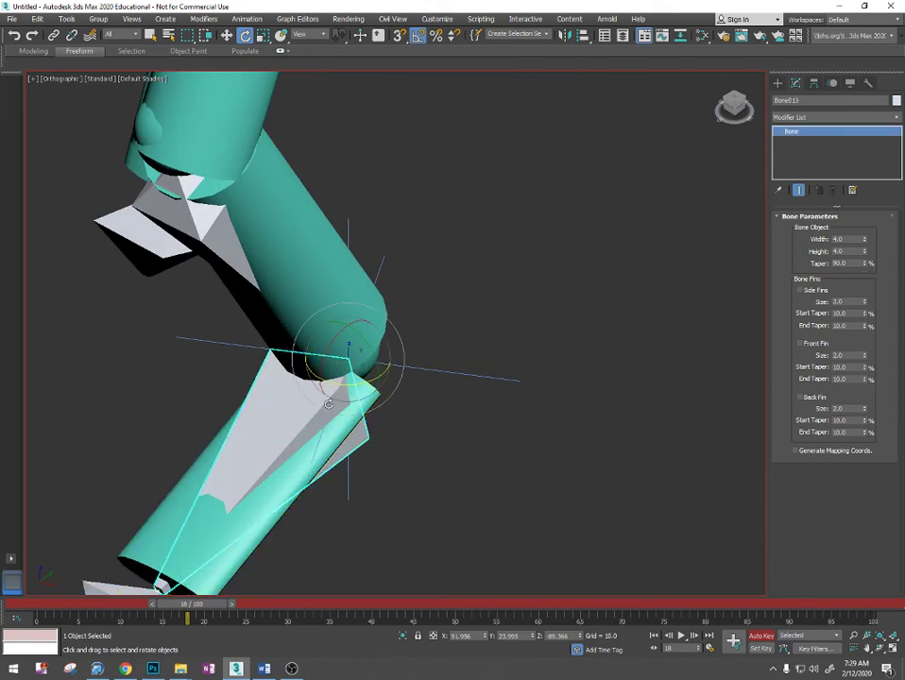
pyautogui.moveTo(338, 384); pyautogui.dragTo(370, 398)
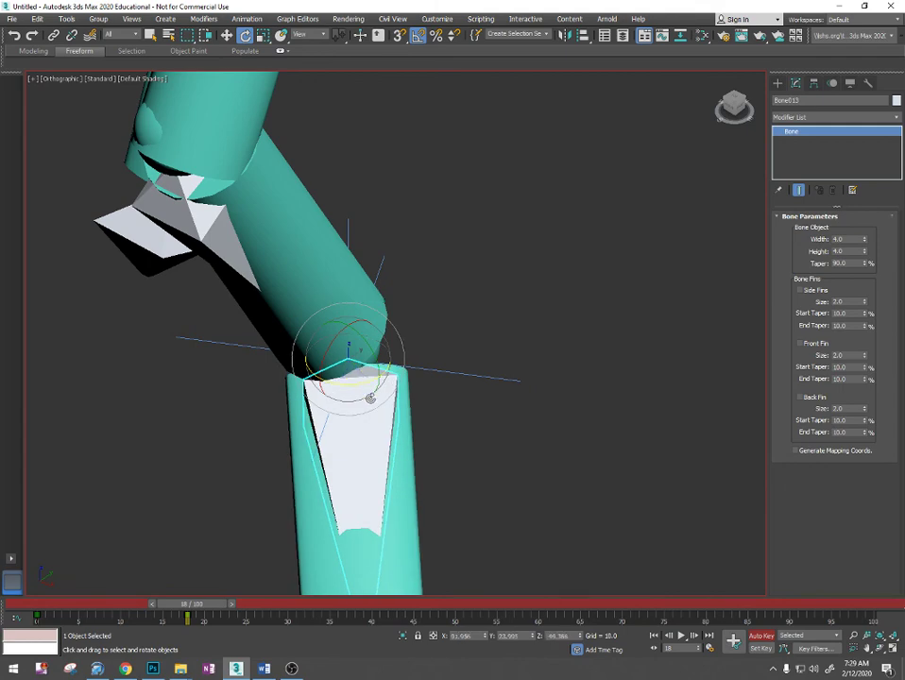
pyautogui.scroll(-4, 393, 419)
pyautogui.moveTo(393, 420); pyautogui.dragTo(541, 454, button='middle')
pyautogui.hotkey('ctrl', 'z')
# - At frame 18, rotate the abdomen sphere (Sphere020) 20 degrees about the vertical axis, to a Z rotation of 160
pyautogui.scroll(-4, 362, 416)
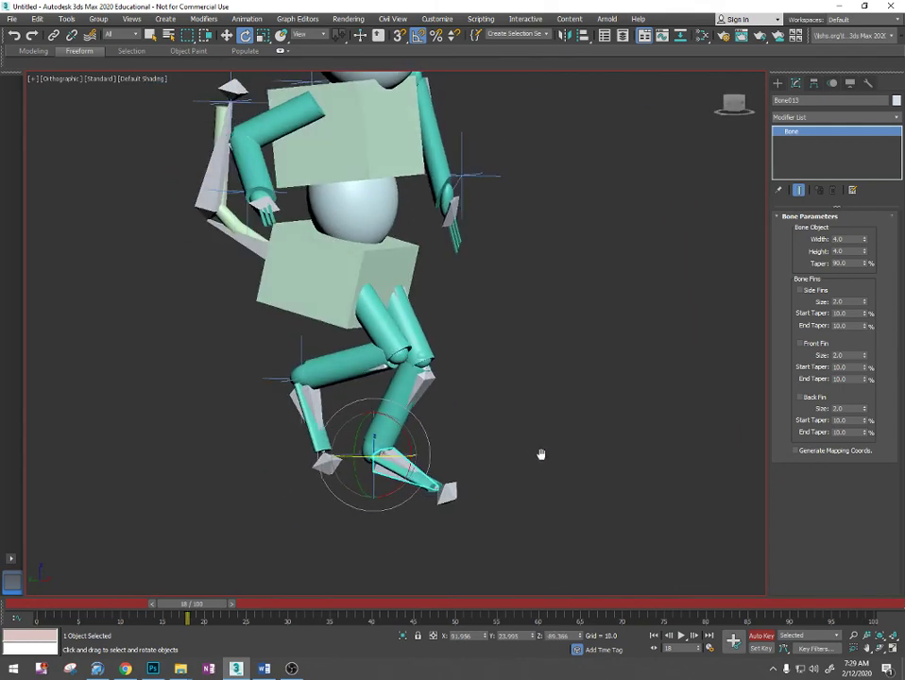
pyautogui.scroll(-4, 499, 396)
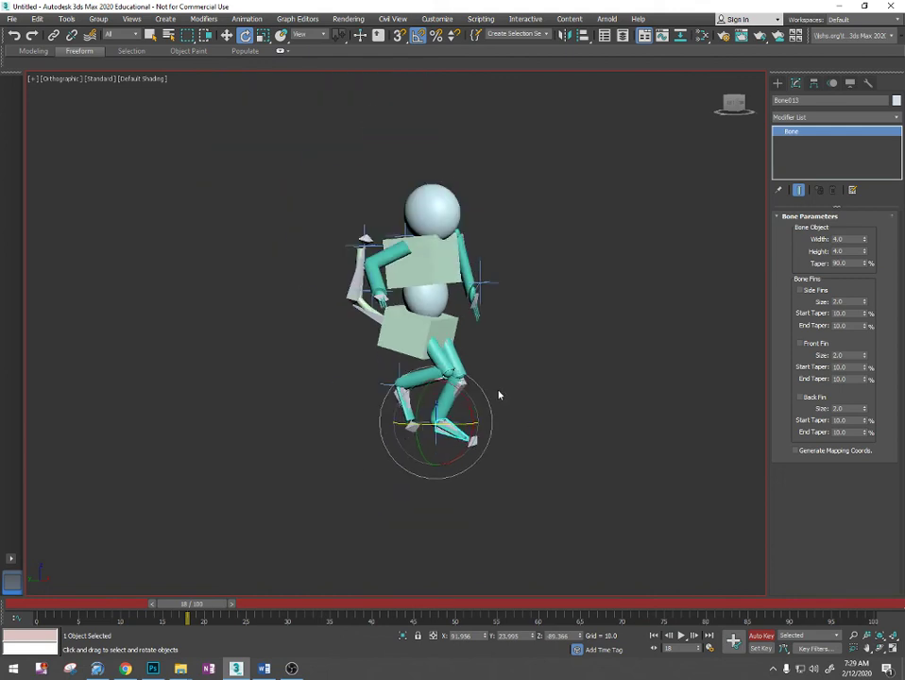
pyautogui.keyDown('alt'); pyautogui.moveTo(499, 395); pyautogui.dragTo(467, 387, button='middle'); pyautogui.keyUp('alt')
pyautogui.click(437, 323)
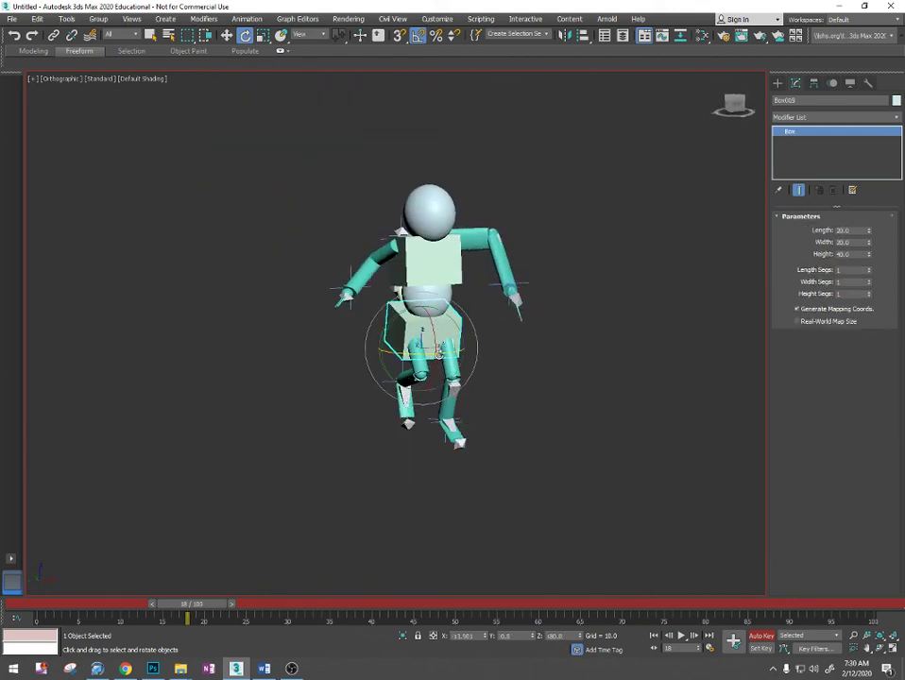
pyautogui.click(442, 300)
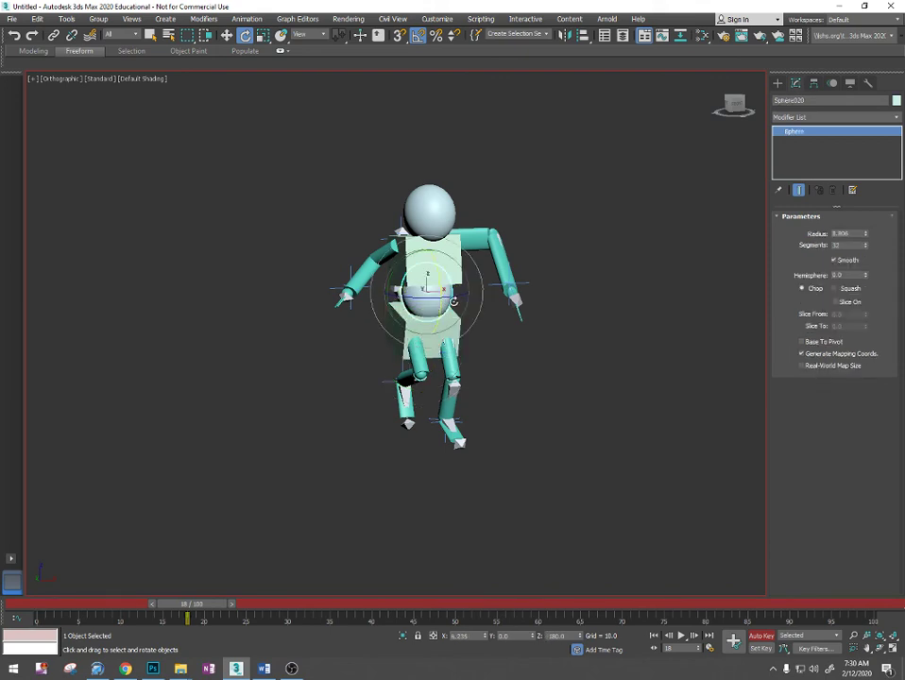
pyautogui.moveTo(453, 300)
pyautogui.mouseDown()
pyautogui.moveTo(498, 297)
pyautogui.moveTo(436, 299)
pyautogui.mouseUp()
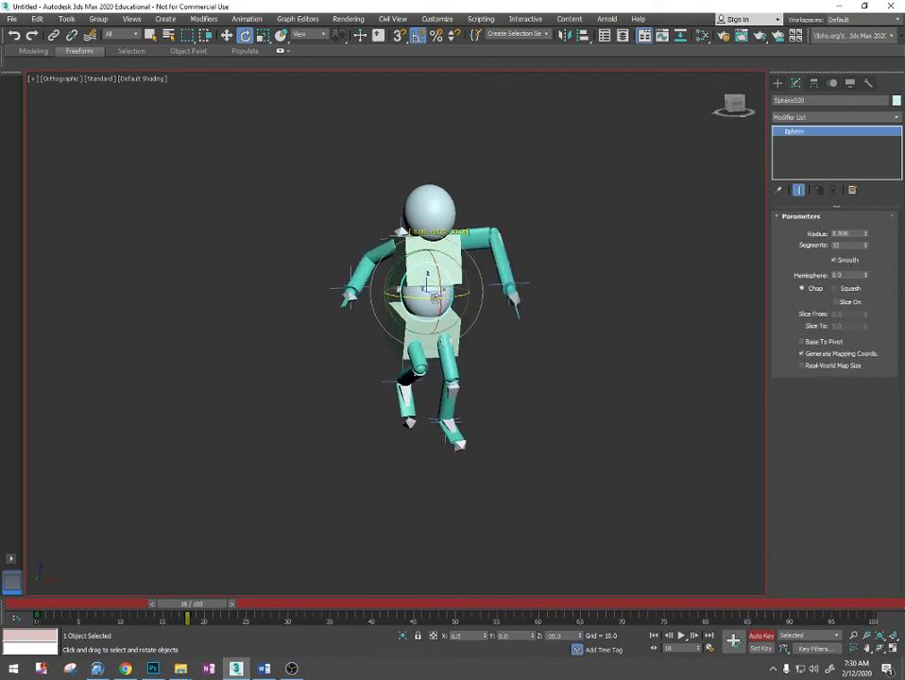
pyautogui.keyDown('alt'); pyautogui.moveTo(526, 401); pyautogui.dragTo(571, 404, button='middle'); pyautogui.keyUp('alt')
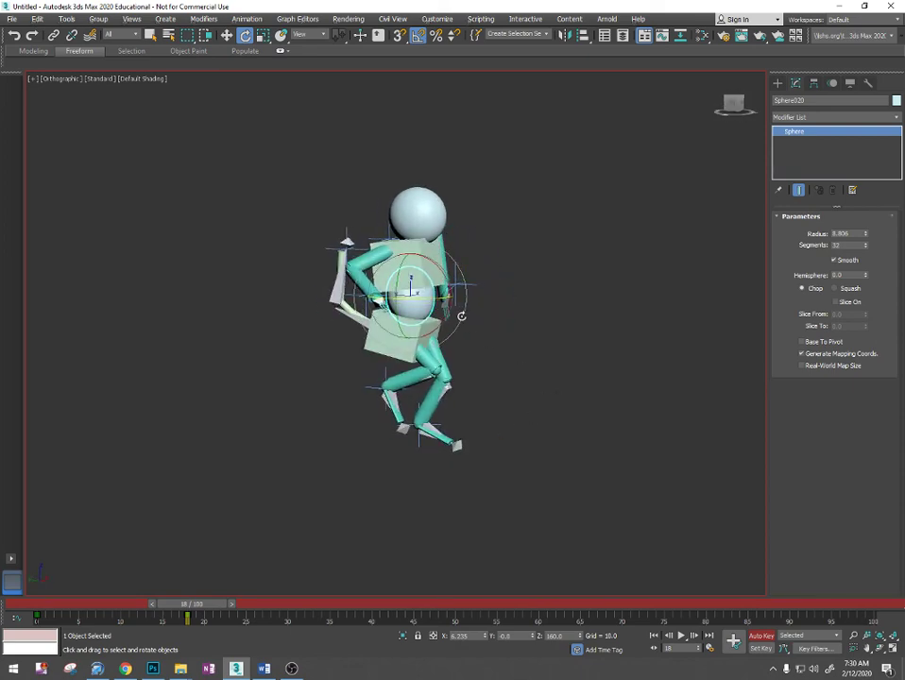
pyautogui.scroll(5, 461, 316)
pyautogui.keyDown('alt'); pyautogui.moveTo(461, 315); pyautogui.dragTo(480, 345, button='middle'); pyautogui.keyUp('alt')
pyautogui.scroll(-3, 501, 378)
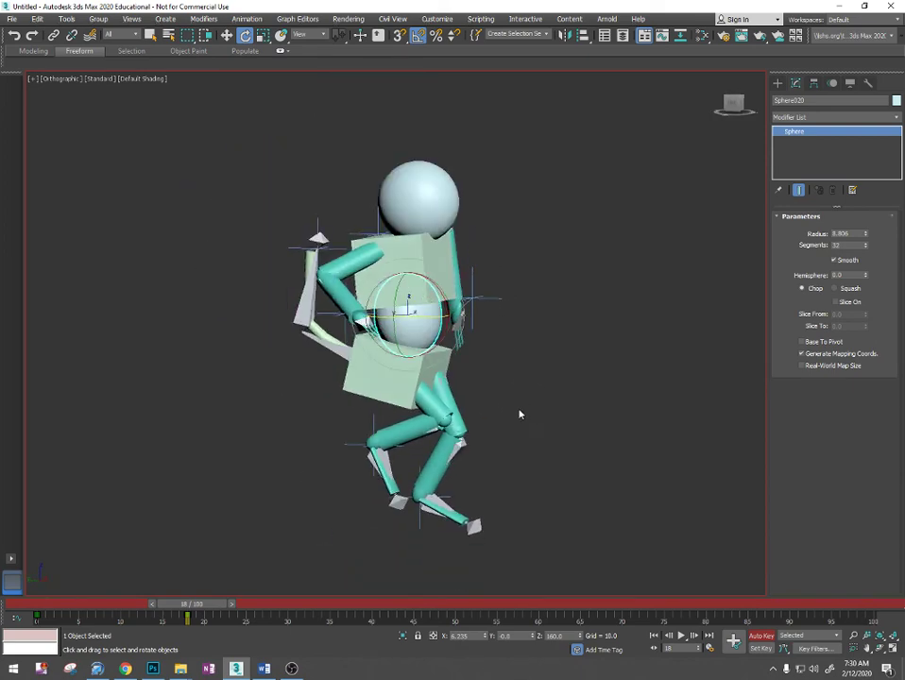
pyautogui.keyDown('alt'); pyautogui.moveTo(520, 414); pyautogui.dragTo(728, 570, button='middle'); pyautogui.keyUp('alt')
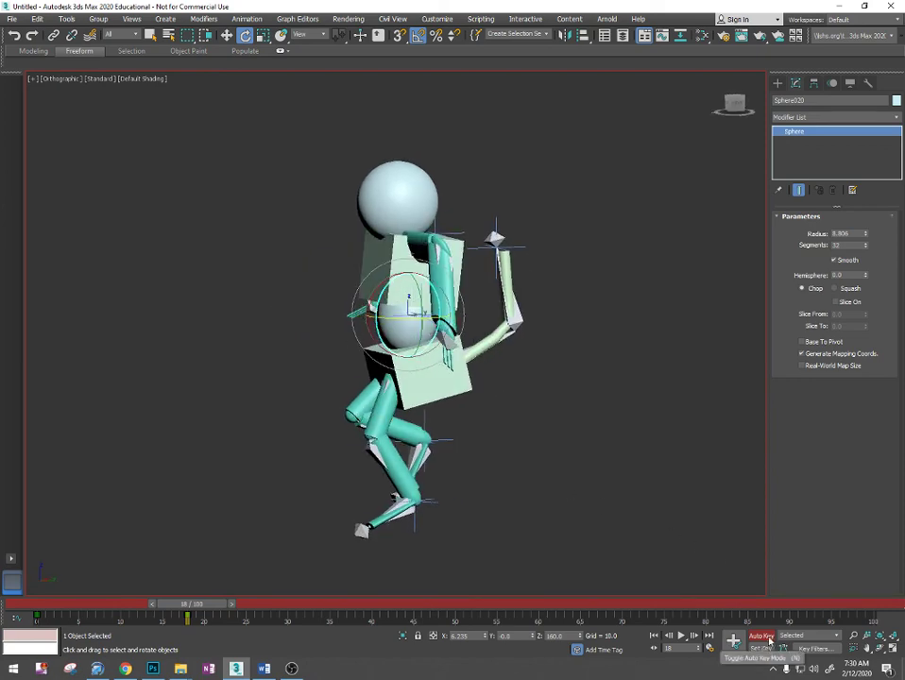
# - Scrub the animation back to frame 0 to review the motion and switch to OBS
pyautogui.moveTo(196, 604); pyautogui.dragTo(55, 601)
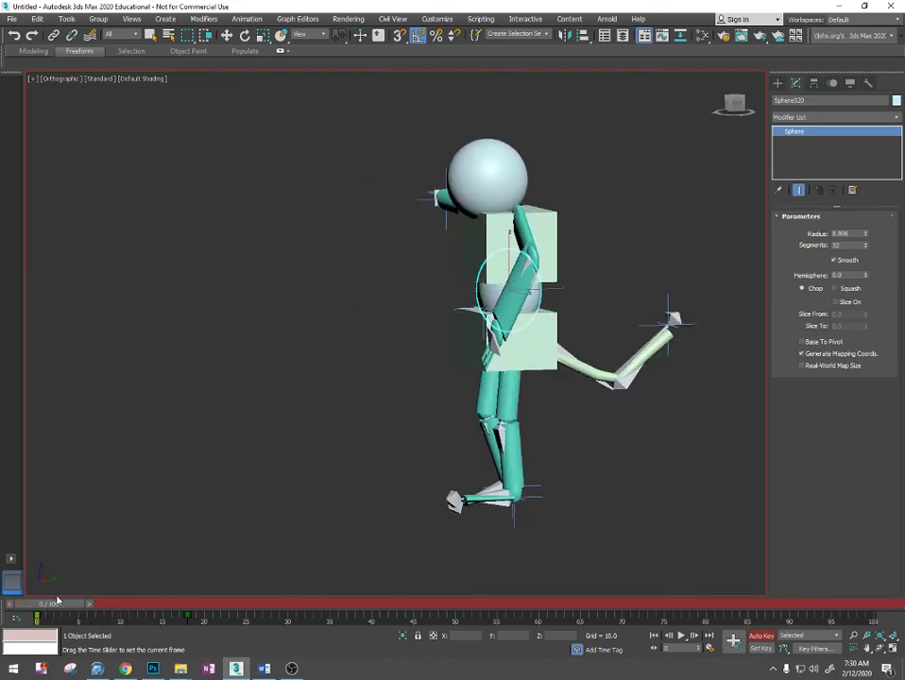
pyautogui.press('e')
pyautogui.click(293, 668)
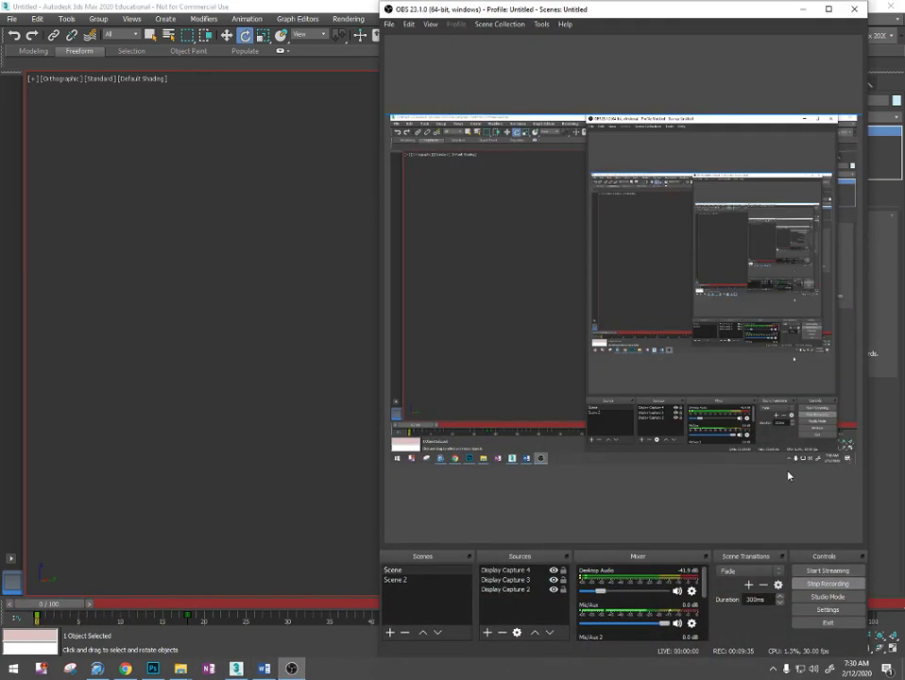